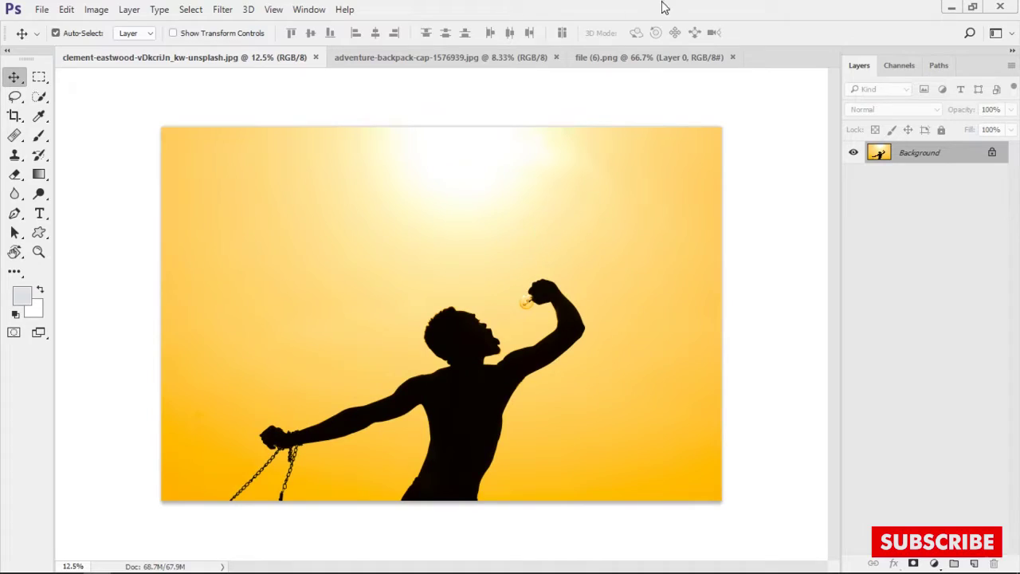
Zoom around the silhouette photo, view the hiker and moon images, then return to the silhouette
{"action": "scroll", "coordinate": [512, 366], "scroll_direction": "up", "scroll_amount": 2}
{"action": "scroll", "coordinate": [524, 342], "scroll_direction": "up", "scroll_amount": 2}
{"action": "scroll", "coordinate": [604, 332], "scroll_direction": "up", "scroll_amount": 1}
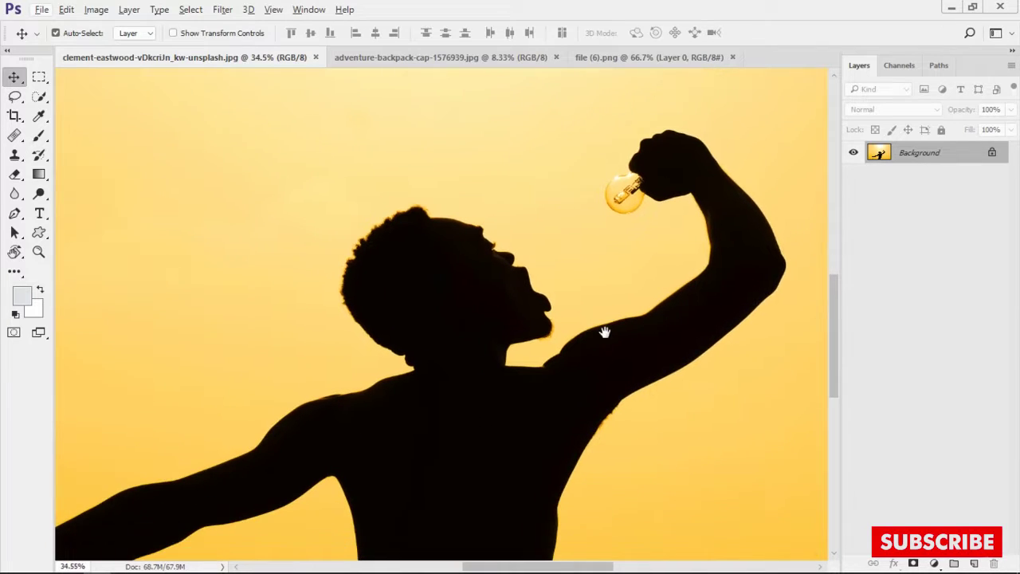
{"action": "scroll", "coordinate": [600, 319], "scroll_direction": "down", "scroll_amount": 2}
{"action": "scroll", "coordinate": [598, 319], "scroll_direction": "down", "scroll_amount": 1}
{"action": "scroll", "coordinate": [606, 322], "scroll_direction": "down", "scroll_amount": 1}
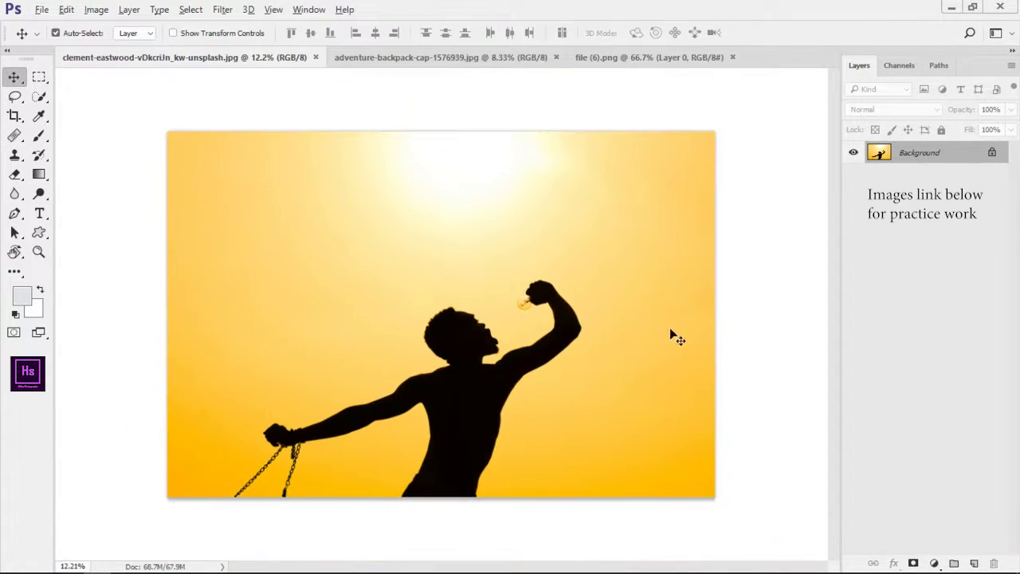
{"action": "left_click", "coordinate": [401, 57]}
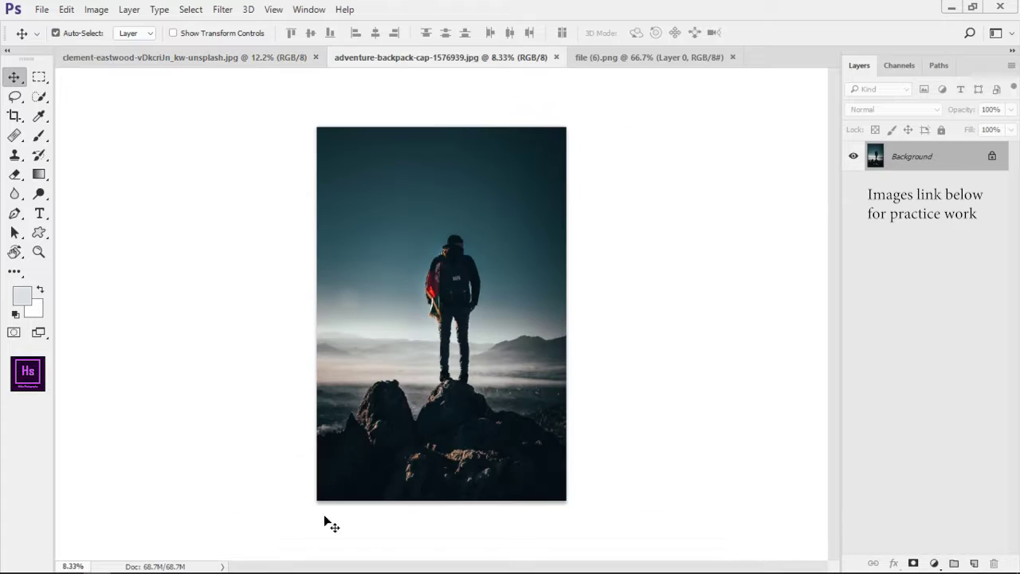
{"action": "left_click", "coordinate": [635, 61]}
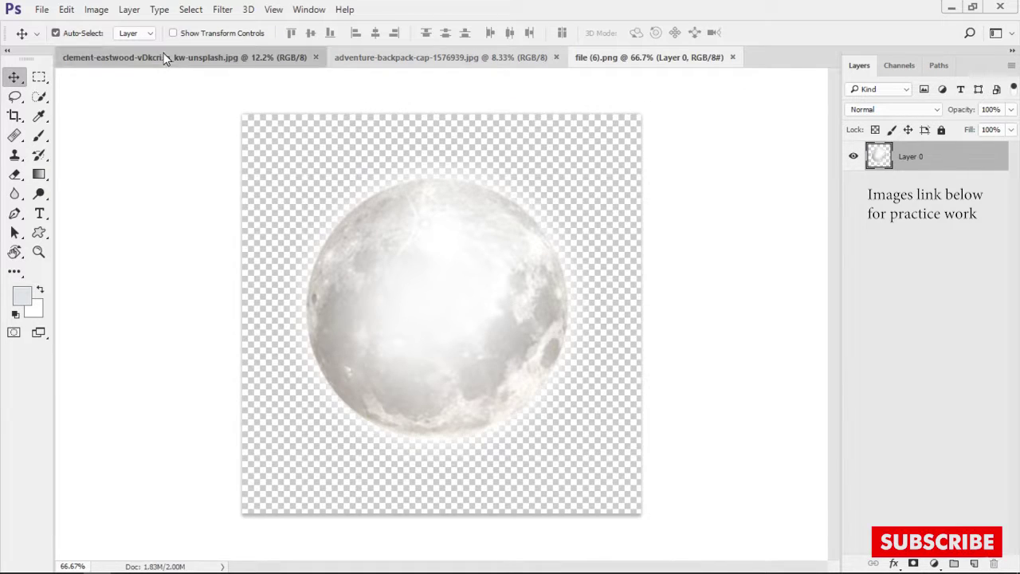
{"action": "left_click", "coordinate": [183, 57]}
Crop the silhouette photo to 4:5, extending the frame above the sky and shifting the photo right
{"action": "left_click", "coordinate": [14, 117]}
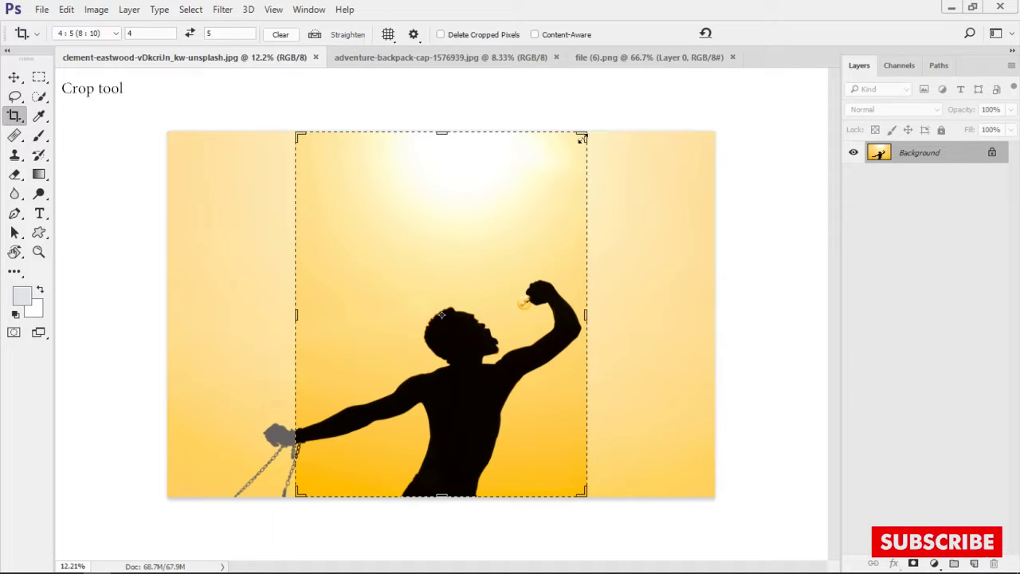
{"action": "left_click_drag", "start_coordinate": [582, 139], "coordinate": [597, 130]}
{"action": "left_click_drag", "start_coordinate": [550, 192], "coordinate": [585, 194]}
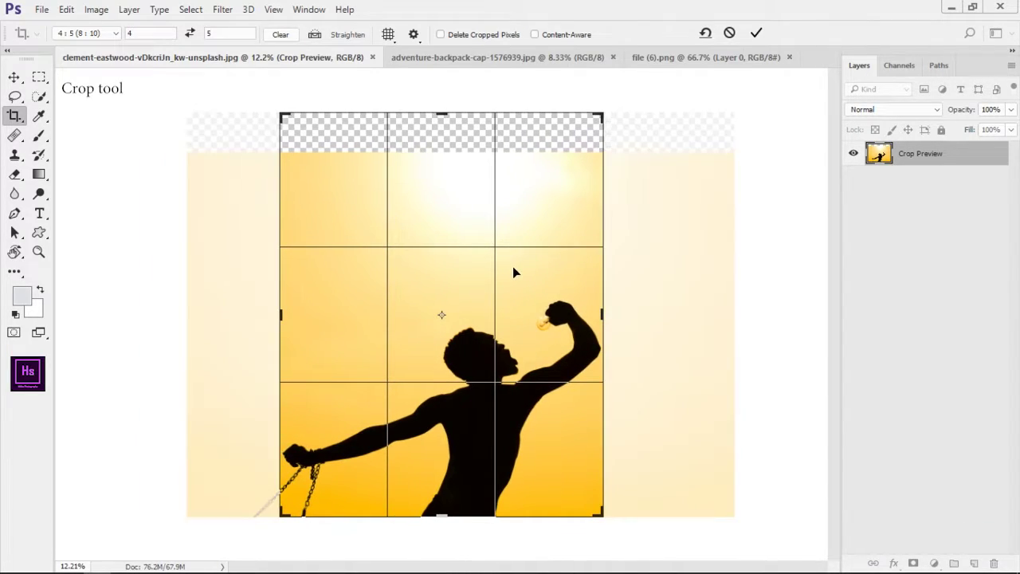
{"action": "key", "text": "Return"}
{"action": "scroll", "coordinate": [538, 360], "scroll_direction": "up", "scroll_amount": 3}
{"action": "scroll", "coordinate": [567, 325], "scroll_direction": "up", "scroll_amount": 1}
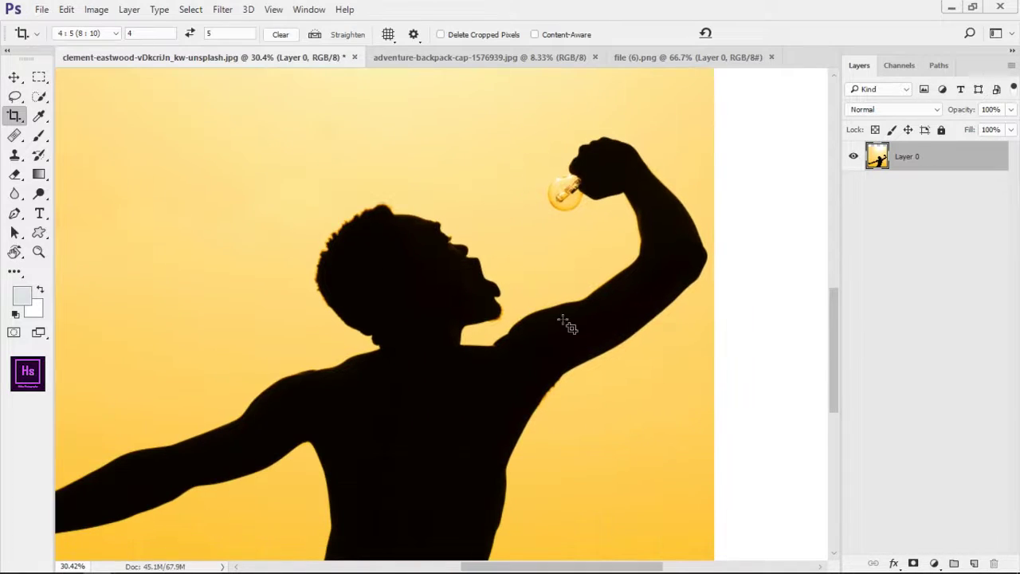
{"action": "scroll", "coordinate": [564, 323], "scroll_direction": "down", "scroll_amount": 2}
{"action": "scroll", "coordinate": [565, 323], "scroll_direction": "down", "scroll_amount": 1}
{"action": "scroll", "coordinate": [542, 335], "scroll_direction": "down", "scroll_amount": 1}
{"action": "scroll", "coordinate": [535, 341], "scroll_direction": "up", "scroll_amount": 1}
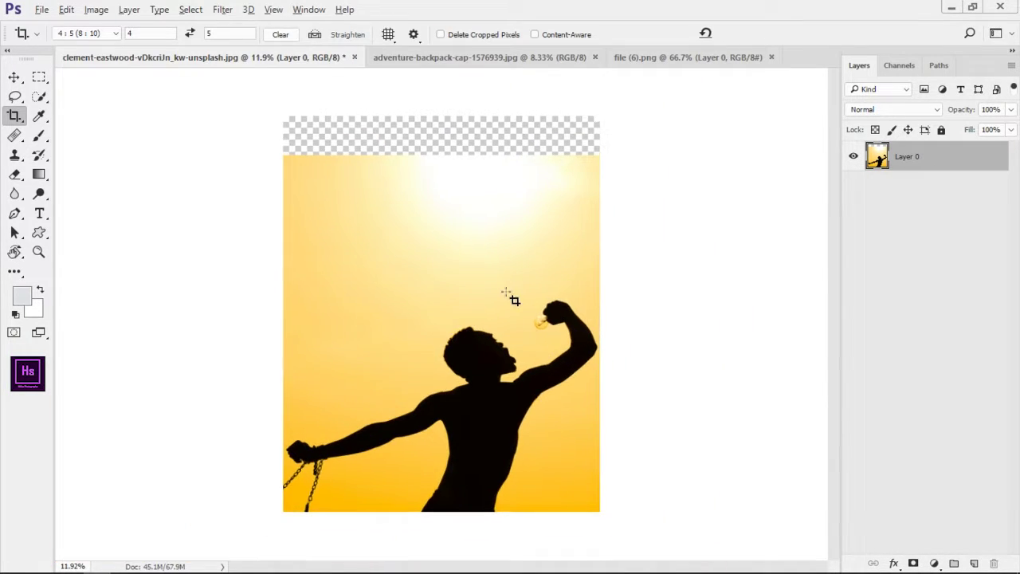
{"action": "scroll", "coordinate": [510, 296], "scroll_direction": "down", "scroll_amount": 1}
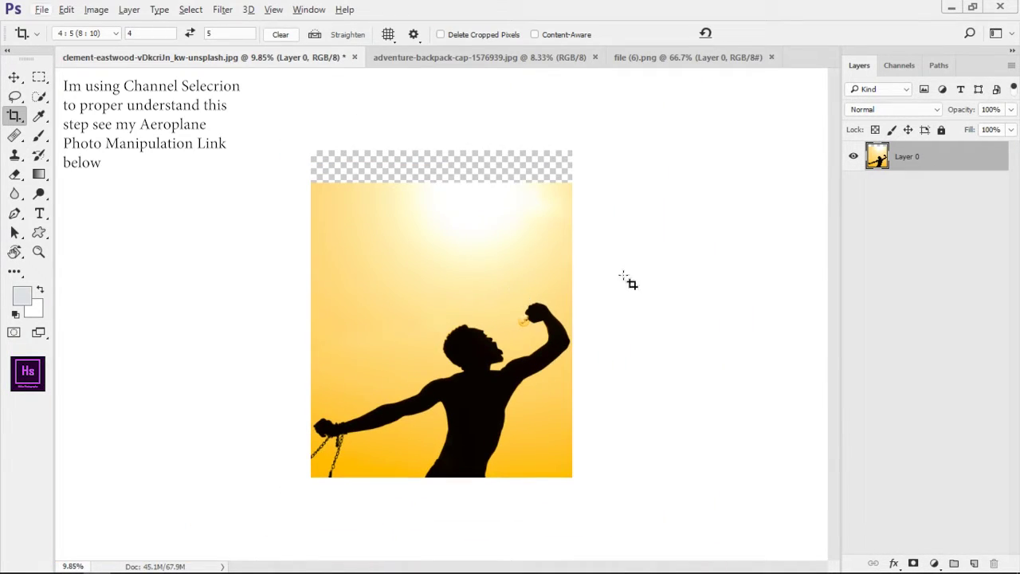
Duplicate Layer 0, compare the colour channels and select the high-contrast Red channel
{"action": "left_click_drag", "start_coordinate": [925, 152], "coordinate": [975, 564]}
{"action": "left_click", "coordinate": [899, 65]}
{"action": "left_click", "coordinate": [895, 176]}
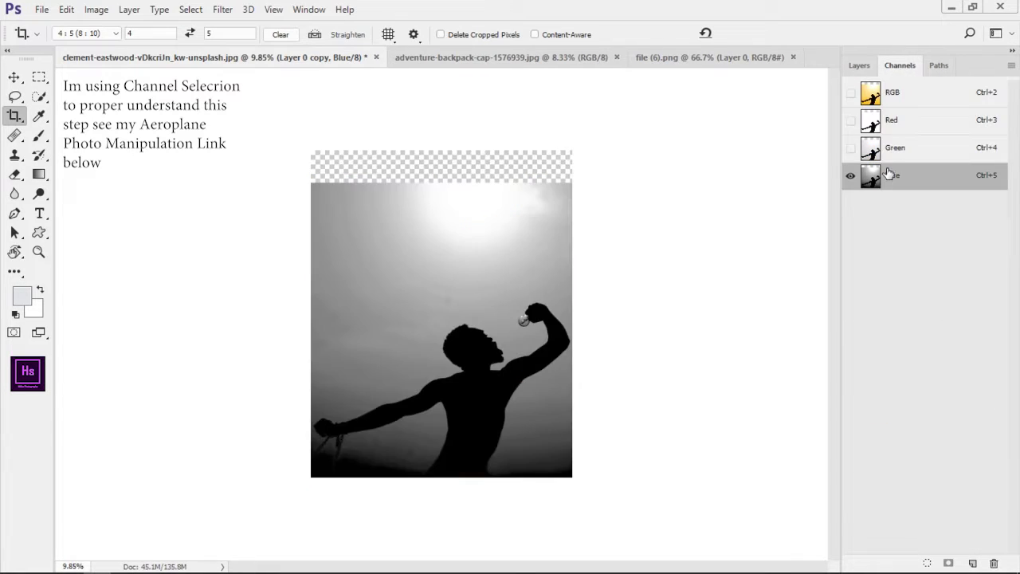
{"action": "left_click", "coordinate": [893, 150]}
{"action": "left_click", "coordinate": [893, 123]}
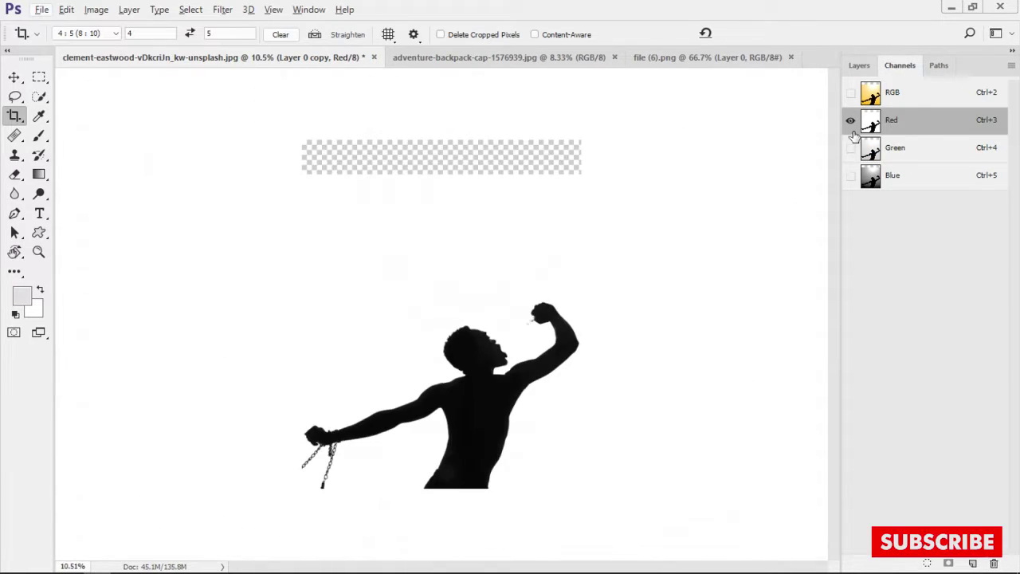
Apply Levels (0.16 midtone, 208) to the Red channel so the silhouette turns solid black
{"action": "left_click", "coordinate": [96, 9]}
{"action": "left_click", "coordinate": [303, 60]}
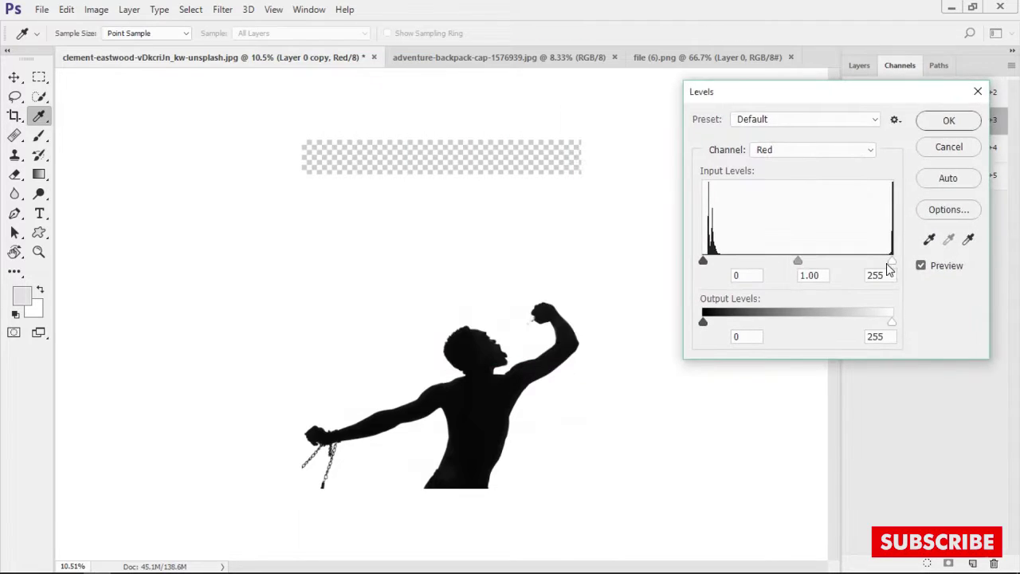
{"action": "left_click_drag", "start_coordinate": [803, 261], "coordinate": [840, 262]}
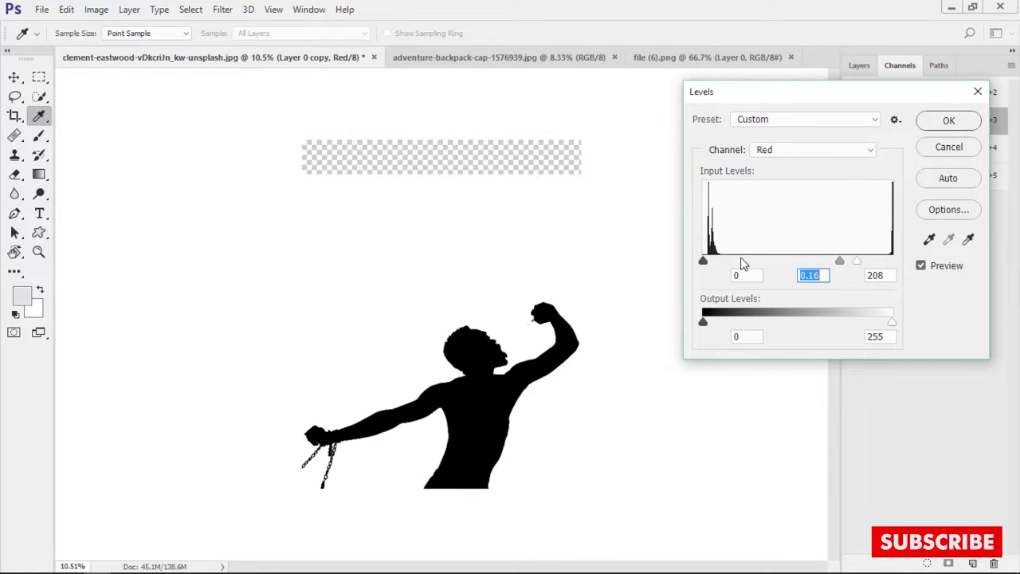
{"action": "key", "text": "Return"}
{"action": "scroll", "coordinate": [562, 311], "scroll_direction": "up", "scroll_amount": 10}
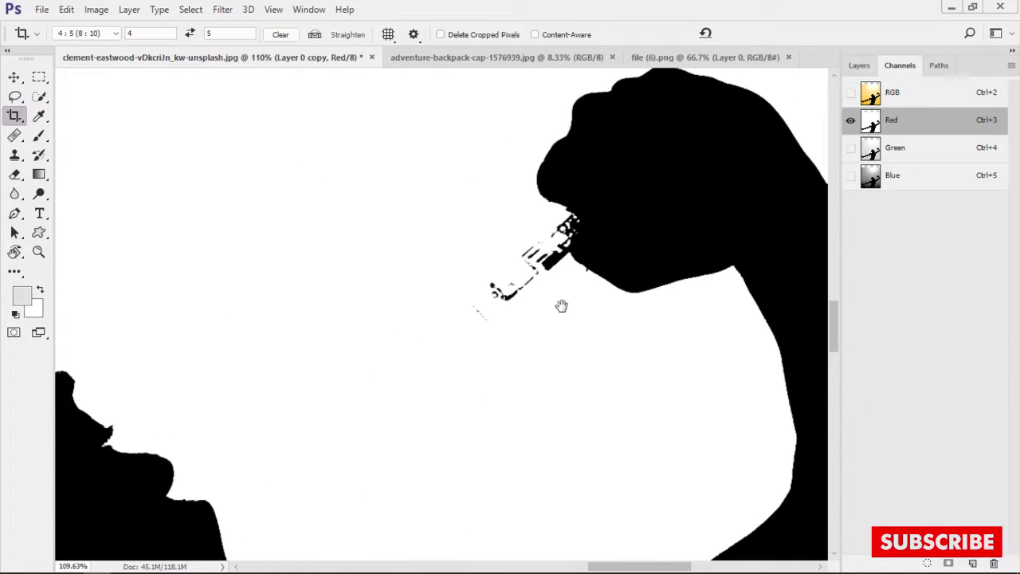
Paint the grey blob near the fist and stray black specks white with the Brush
{"action": "key", "text": "b"}
{"action": "scroll", "coordinate": [473, 353], "scroll_direction": "up", "scroll_amount": 2}
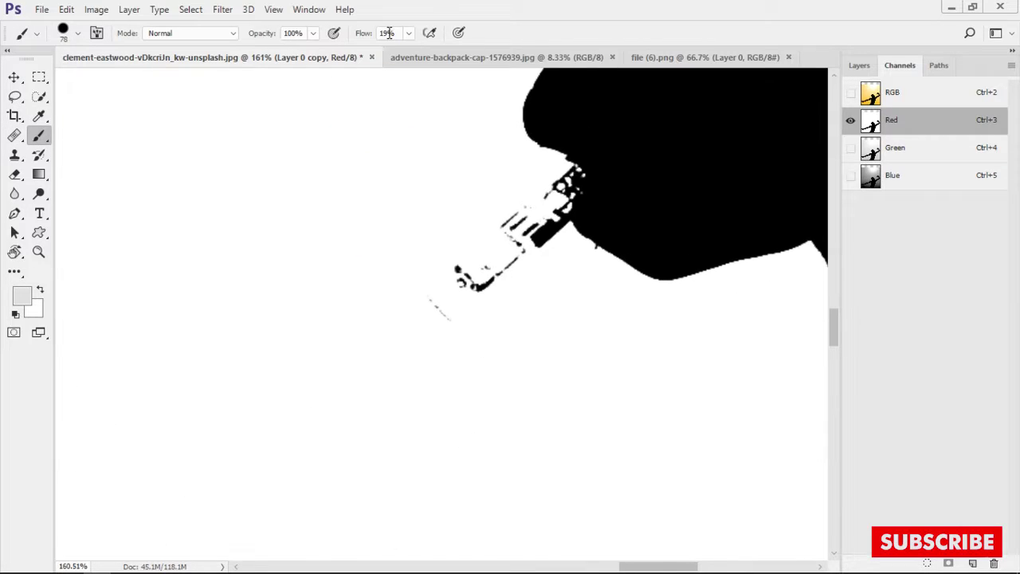
{"action": "key", "text": "x"}
{"action": "left_click_drag", "start_coordinate": [456, 312], "coordinate": [475, 309]}
{"action": "scroll", "coordinate": [542, 243], "scroll_direction": "up", "scroll_amount": 4}
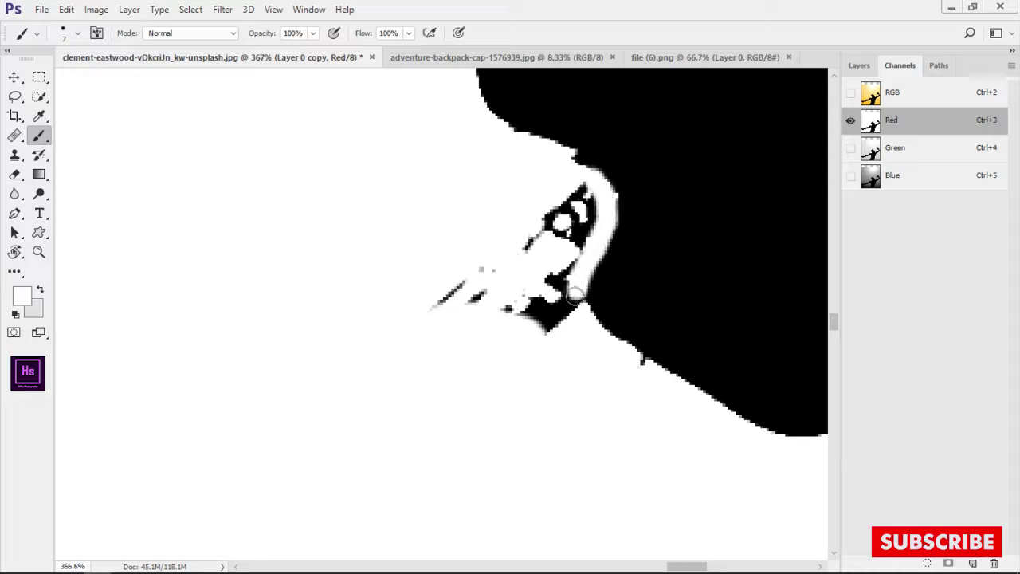
{"action": "left_click_drag", "start_coordinate": [549, 303], "coordinate": [482, 281]}
{"action": "scroll", "coordinate": [606, 362], "scroll_direction": "down", "scroll_amount": 2}
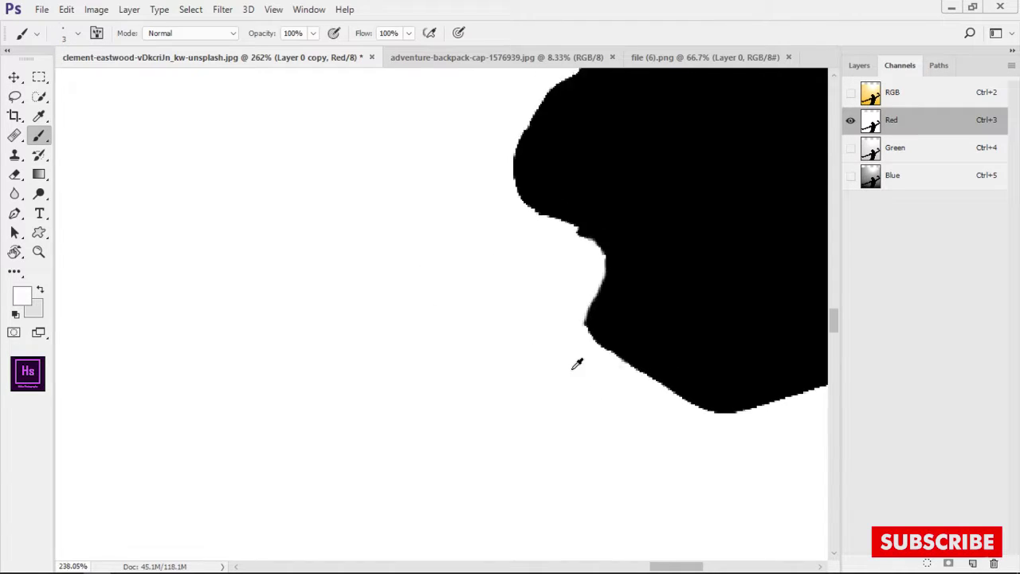
{"action": "scroll", "coordinate": [558, 319], "scroll_direction": "down", "scroll_amount": 6}
{"action": "scroll", "coordinate": [491, 278], "scroll_direction": "down", "scroll_amount": 3}
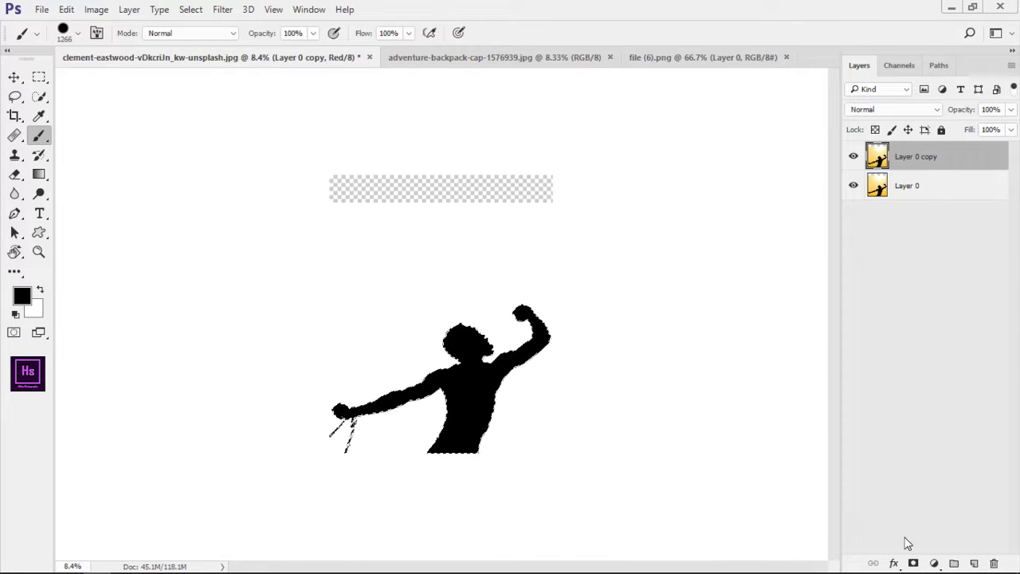
Add a silhouette layer mask to Layer 0 copy and hide the original Layer 0
{"action": "left_click", "coordinate": [913, 563]}
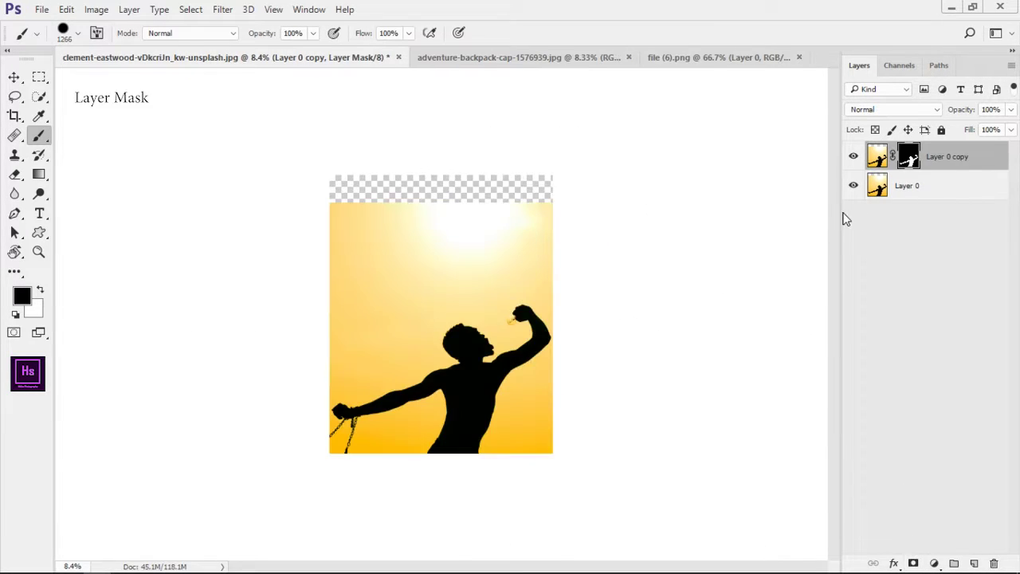
{"action": "left_click", "coordinate": [854, 186]}
{"action": "scroll", "coordinate": [484, 384], "scroll_direction": "up", "scroll_amount": 3}
{"action": "scroll", "coordinate": [484, 384], "scroll_direction": "down", "scroll_amount": 3}
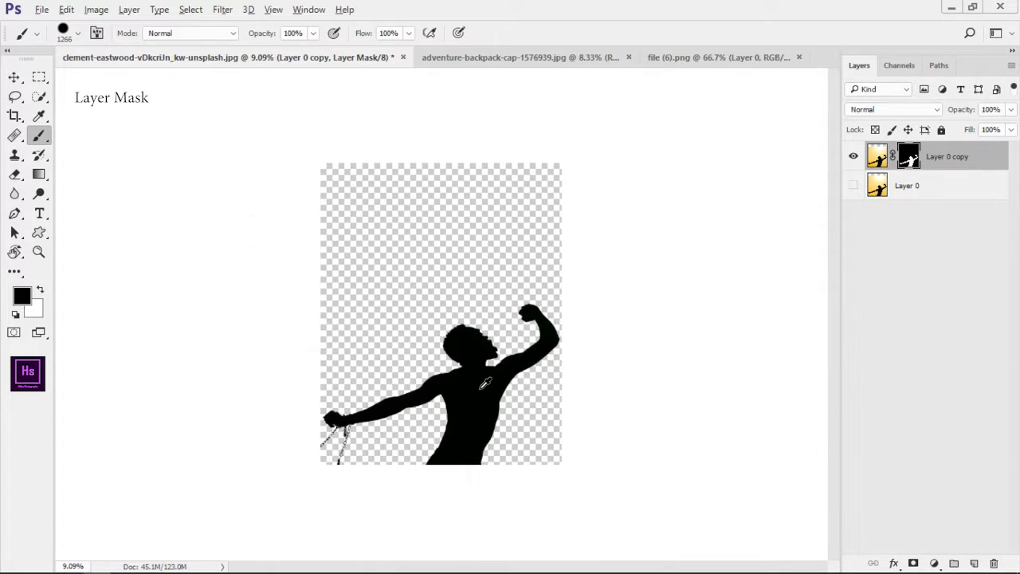
{"action": "scroll", "coordinate": [484, 384], "scroll_direction": "up", "scroll_amount": 3}
{"action": "scroll", "coordinate": [484, 385], "scroll_direction": "down", "scroll_amount": 2}
In the hiker photo, duplicate the Background layer as Layer 1
{"action": "left_click", "coordinate": [484, 58]}
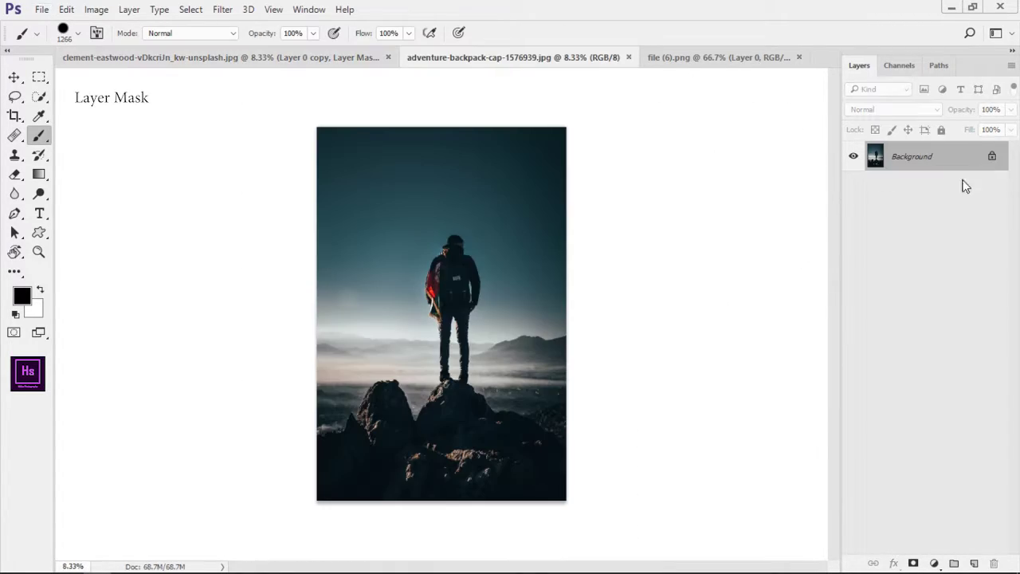
{"action": "scroll", "coordinate": [495, 255], "scroll_direction": "up", "scroll_amount": 2}
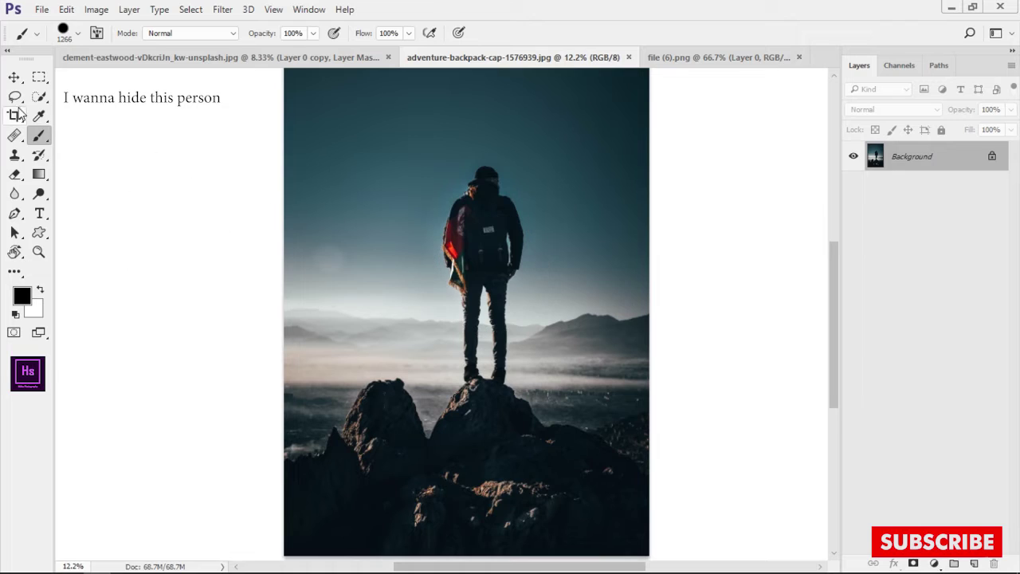
{"action": "key", "text": "v"}
{"action": "scroll", "coordinate": [401, 319], "scroll_direction": "down", "scroll_amount": 2}
{"action": "scroll", "coordinate": [469, 357], "scroll_direction": "up", "scroll_amount": 1}
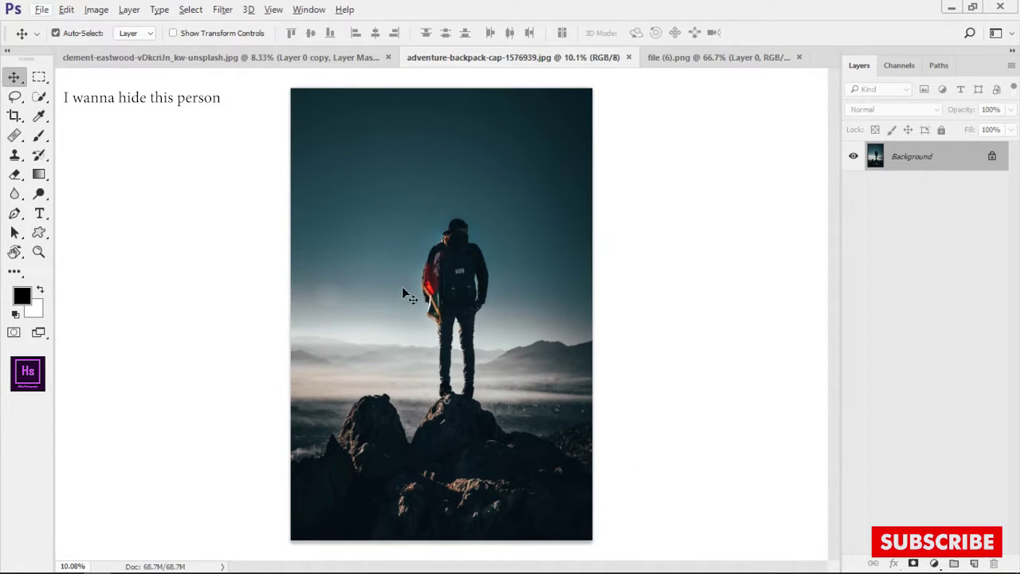
{"action": "scroll", "coordinate": [387, 279], "scroll_direction": "up", "scroll_amount": 2}
{"action": "scroll", "coordinate": [387, 279], "scroll_direction": "up", "scroll_amount": 1}
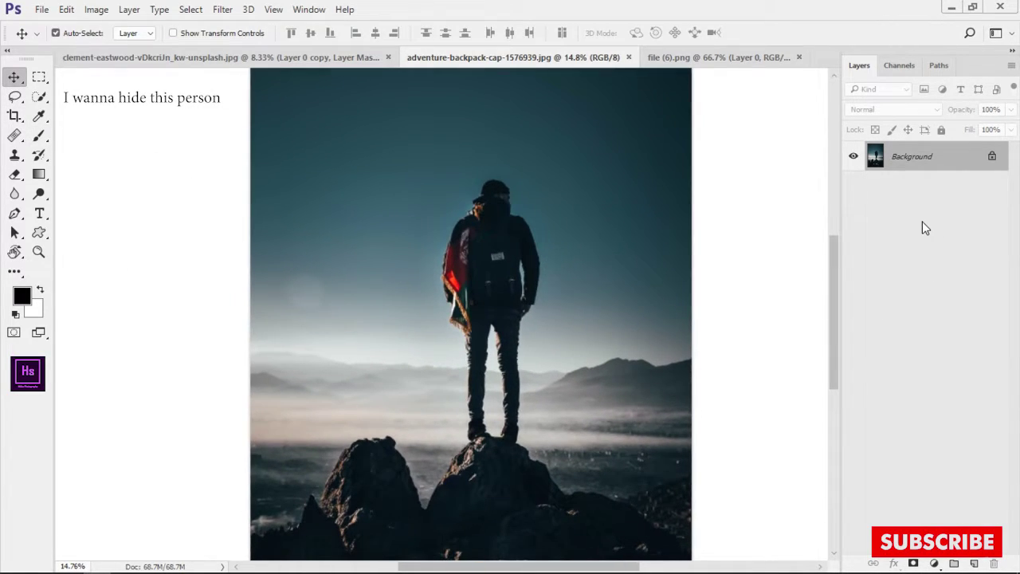
{"action": "key", "text": "ctrl+j"}
{"action": "scroll", "coordinate": [379, 338], "scroll_direction": "down", "scroll_amount": 2}
Sample the sky with the Clone Stamp and clone it over the man's head and torso
{"action": "key", "text": "s"}
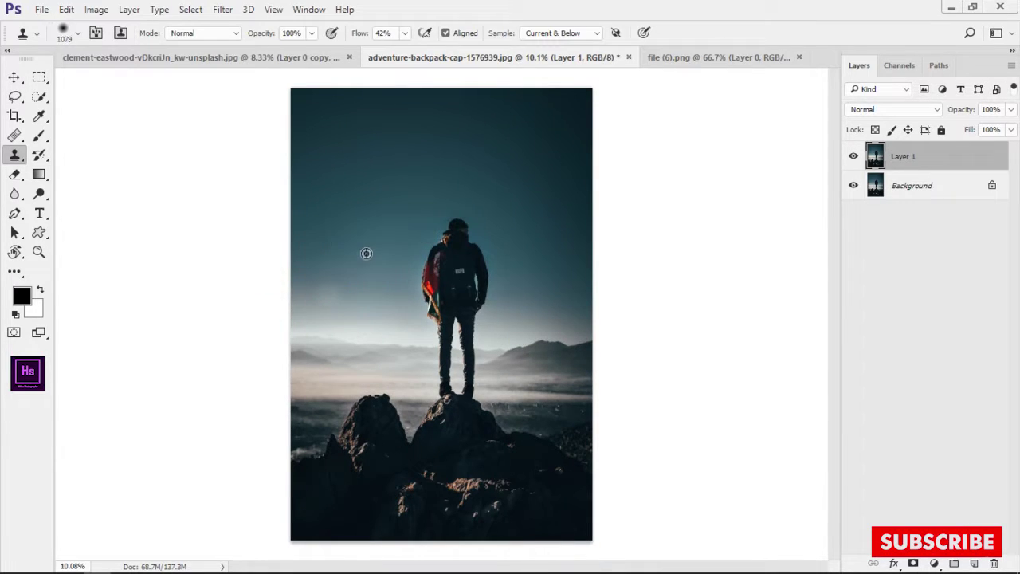
{"action": "scroll", "coordinate": [366, 254], "scroll_direction": "up", "scroll_amount": 2}
{"action": "scroll", "coordinate": [387, 246], "scroll_direction": "up", "scroll_amount": 2}
{"action": "key", "text": "v"}
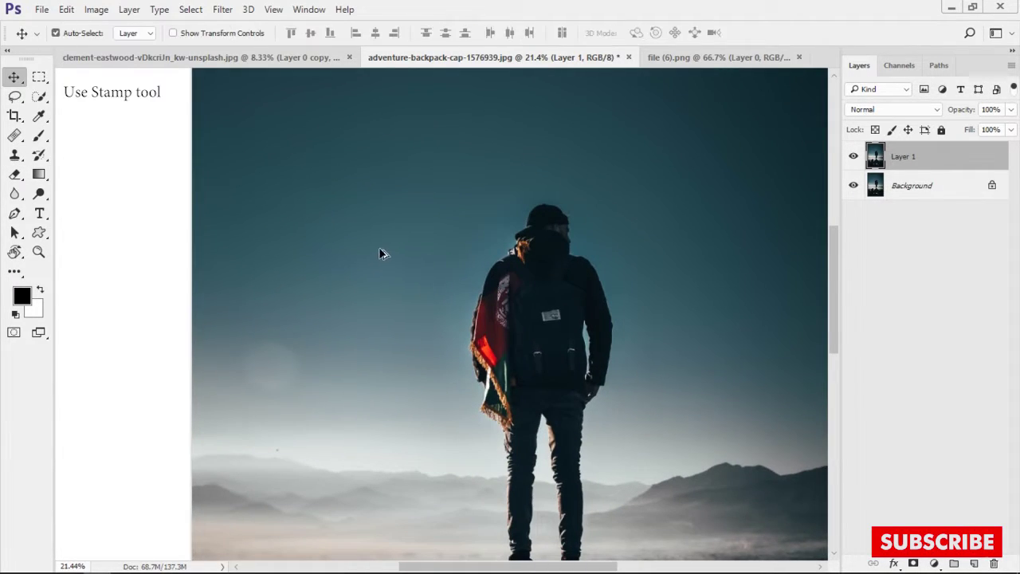
{"action": "key", "text": "s"}
{"action": "left_click", "coordinate": [357, 229], "text": "alt"}
{"action": "left_click_drag", "start_coordinate": [494, 211], "coordinate": [566, 350]}
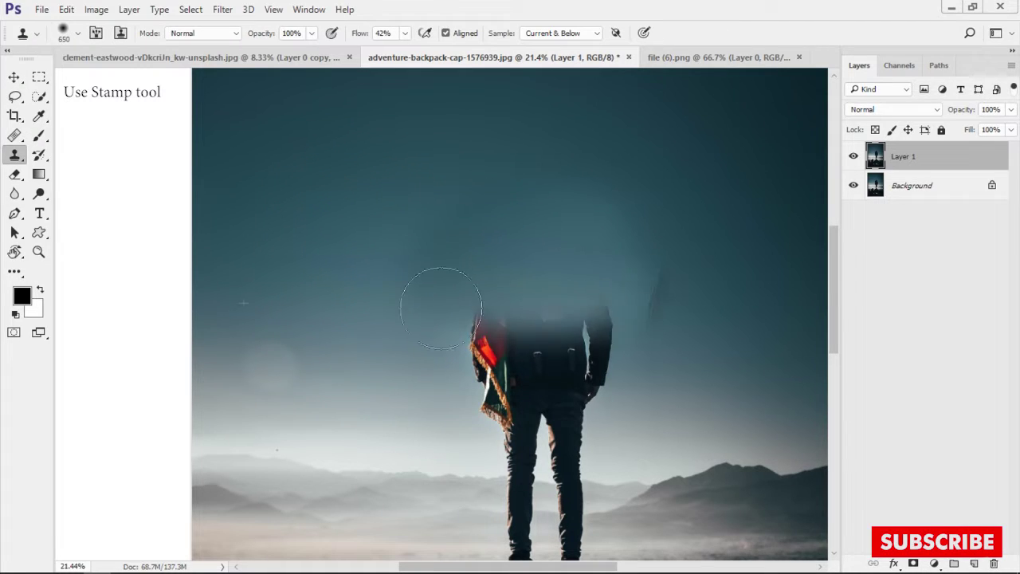
{"action": "left_click_drag", "start_coordinate": [510, 366], "coordinate": [558, 354]}
{"action": "key", "text": "ctrl+z"}
{"action": "key", "text": "ctrl+z"}
{"action": "scroll", "coordinate": [523, 281], "scroll_direction": "down", "scroll_amount": 2}
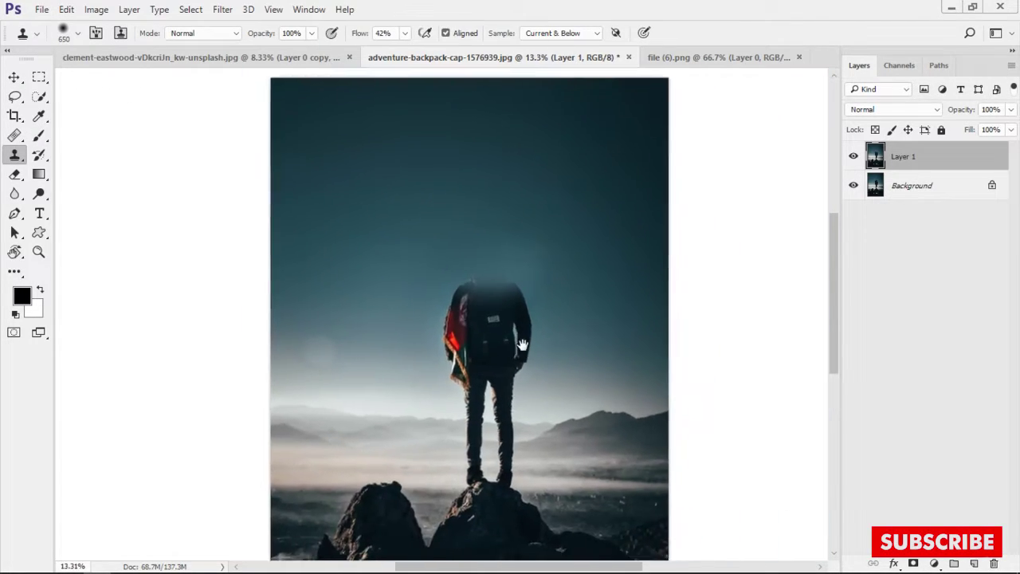
{"action": "scroll", "coordinate": [523, 281], "scroll_direction": "up", "scroll_amount": 3}
Clone sky over the rest of the torso and upper legs, leaving short leg stubs
{"action": "mouse_move", "coordinate": [524, 282]}
{"action": "left_mouse_down"}
{"action": "mouse_move", "coordinate": [468, 354]}
{"action": "mouse_move", "coordinate": [392, 246]}
{"action": "mouse_move", "coordinate": [435, 346]}
{"action": "left_mouse_up"}
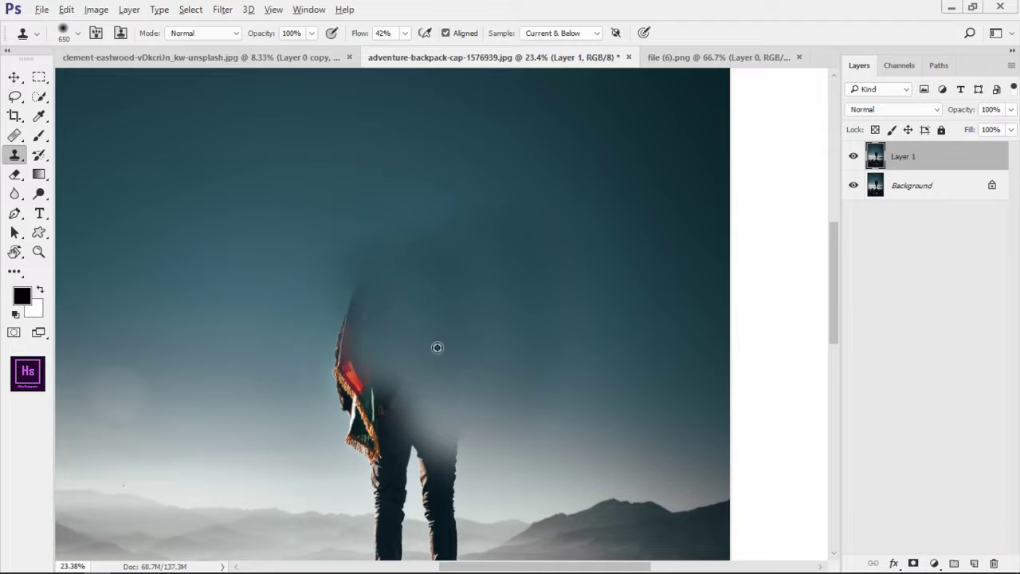
{"action": "scroll", "coordinate": [435, 346], "scroll_direction": "down", "scroll_amount": 3}
{"action": "scroll", "coordinate": [442, 396], "scroll_direction": "up", "scroll_amount": 3}
{"action": "scroll", "coordinate": [377, 342], "scroll_direction": "up", "scroll_amount": 2}
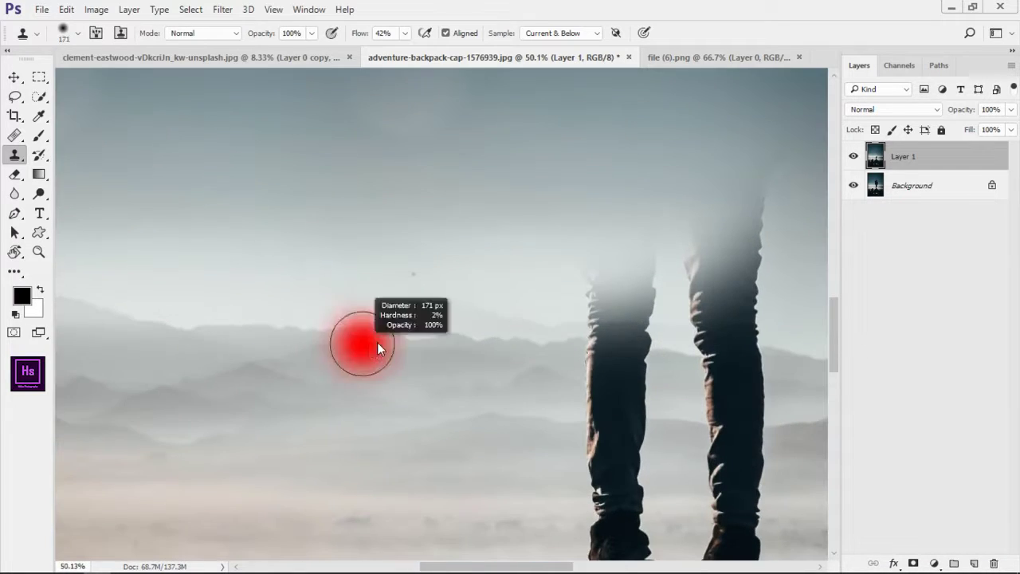
{"action": "mouse_move", "coordinate": [590, 338]}
{"action": "left_mouse_down"}
{"action": "mouse_move", "coordinate": [695, 346]}
{"action": "mouse_move", "coordinate": [563, 303]}
{"action": "mouse_move", "coordinate": [619, 223]}
{"action": "mouse_move", "coordinate": [621, 262]}
{"action": "left_mouse_up"}
{"action": "scroll", "coordinate": [563, 303], "scroll_direction": "down", "scroll_amount": 2}
{"action": "scroll", "coordinate": [620, 262], "scroll_direction": "down", "scroll_amount": 1}
{"action": "scroll", "coordinate": [620, 261], "scroll_direction": "up", "scroll_amount": 2}
{"action": "scroll", "coordinate": [391, 353], "scroll_direction": "down", "scroll_amount": 3}
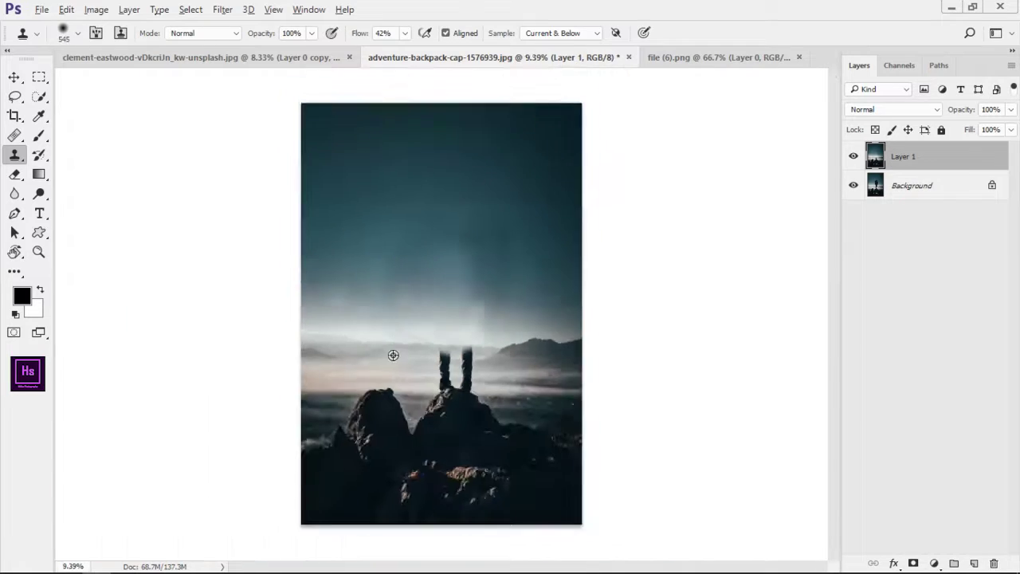
{"action": "key", "text": "l"}
{"action": "scroll", "coordinate": [455, 301], "scroll_direction": "up", "scroll_amount": 3}
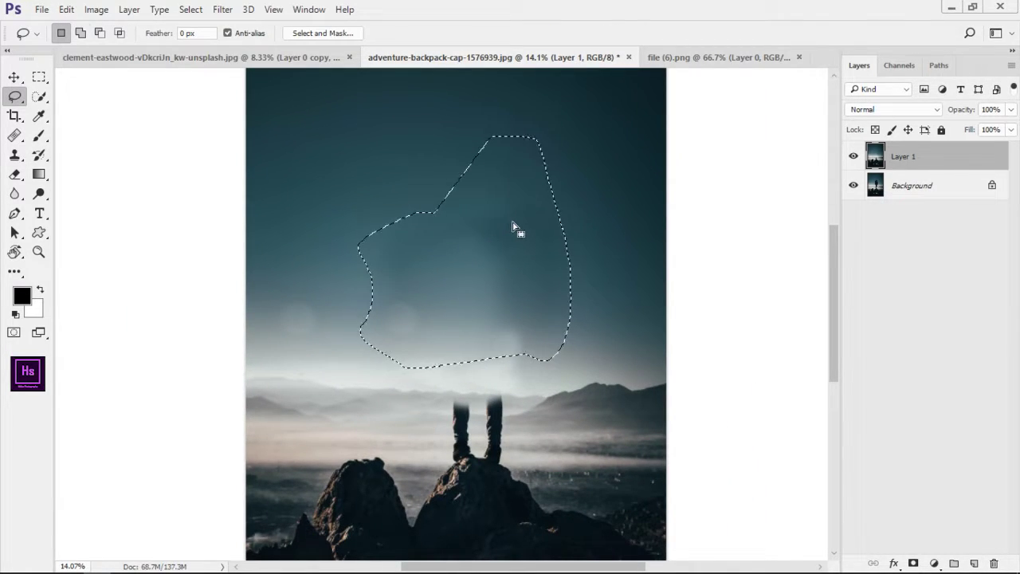
Content-Aware fill the selected hazy sky patch above the legs, then deselect
{"action": "key", "text": "shift+BackSpace"}
{"action": "left_click", "coordinate": [510, 150]}
{"action": "left_click", "coordinate": [503, 201]}
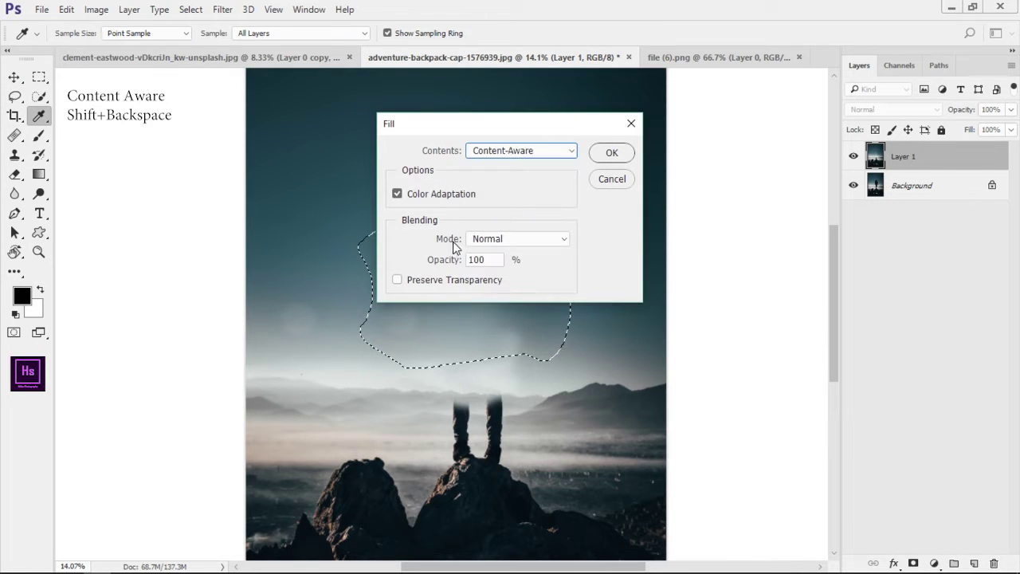
{"action": "left_click", "coordinate": [625, 155]}
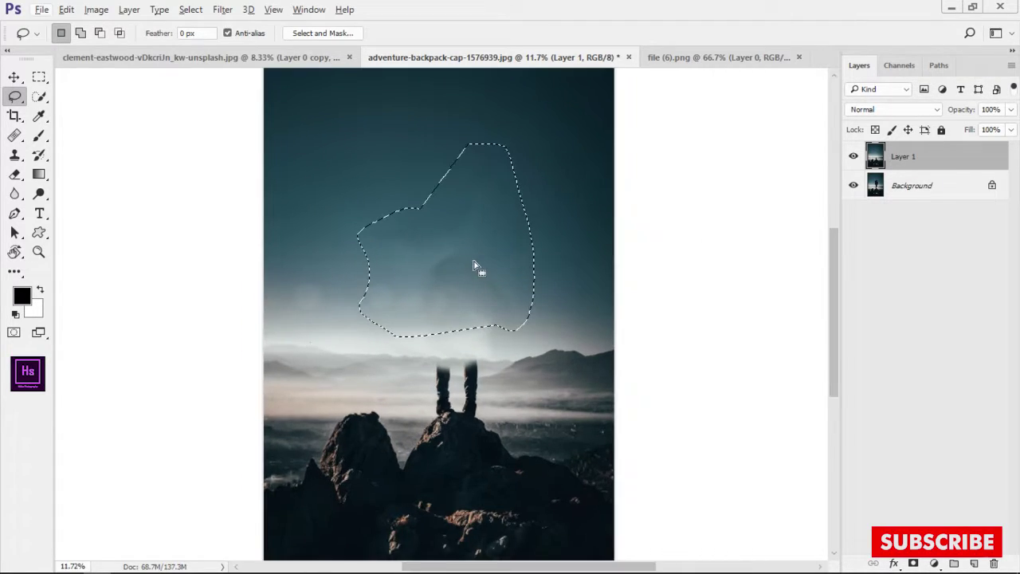
{"action": "key", "text": "ctrl+d"}
{"action": "key", "text": "s"}
{"action": "scroll", "coordinate": [372, 217], "scroll_direction": "up", "scroll_amount": 5}
{"action": "scroll", "coordinate": [377, 269], "scroll_direction": "up", "scroll_amount": 2}
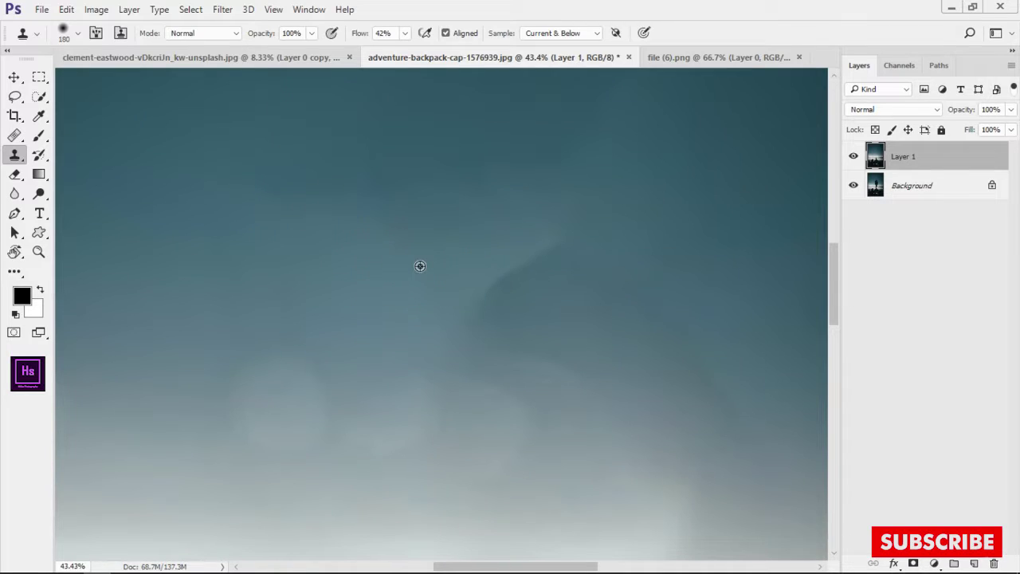
Set clone flow to 35% and resize the clone brush to about 367 px
{"action": "key", "text": "shift+3"}
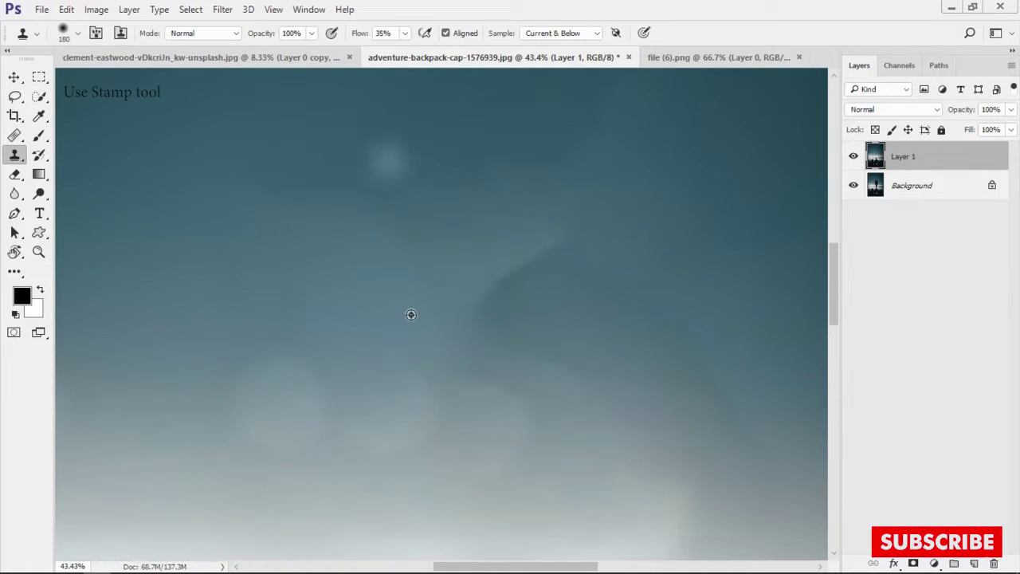
{"action": "key", "text": "shift+5"}
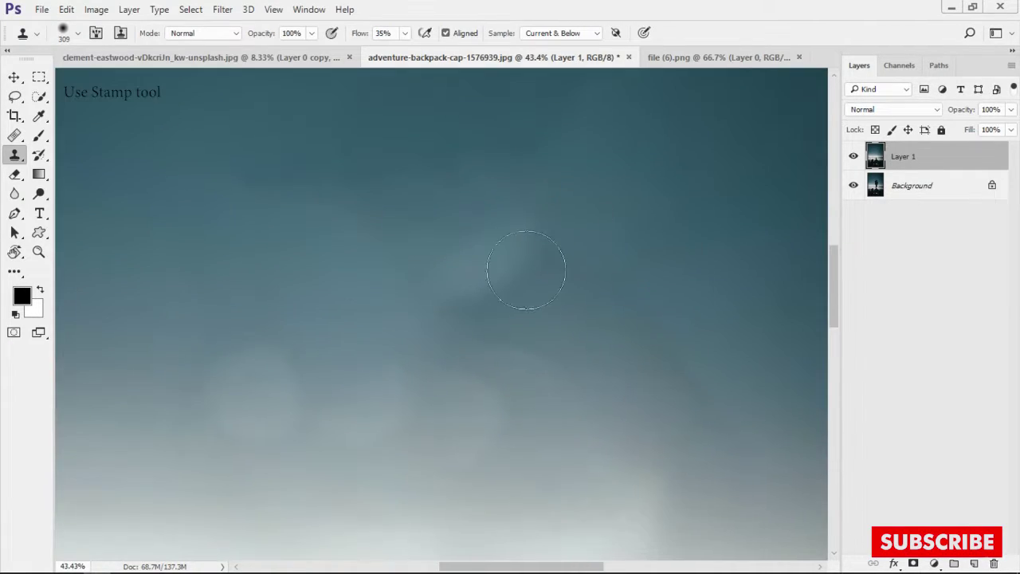
{"action": "scroll", "coordinate": [518, 359], "scroll_direction": "down", "scroll_amount": 3}
{"action": "scroll", "coordinate": [279, 399], "scroll_direction": "down", "scroll_amount": 1}
{"action": "scroll", "coordinate": [303, 430], "scroll_direction": "up", "scroll_amount": 2}
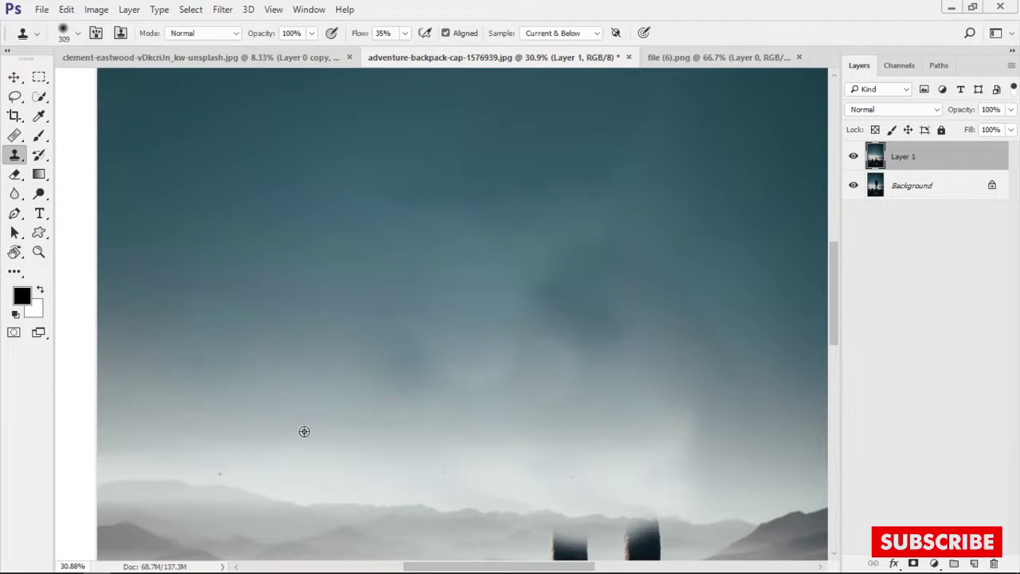
{"action": "left_click_drag", "start_coordinate": [212, 391], "coordinate": [191, 391]}
{"action": "scroll", "coordinate": [488, 445], "scroll_direction": "up", "scroll_amount": 2}
{"action": "left_click_drag", "start_coordinate": [189, 319], "coordinate": [231, 319]}
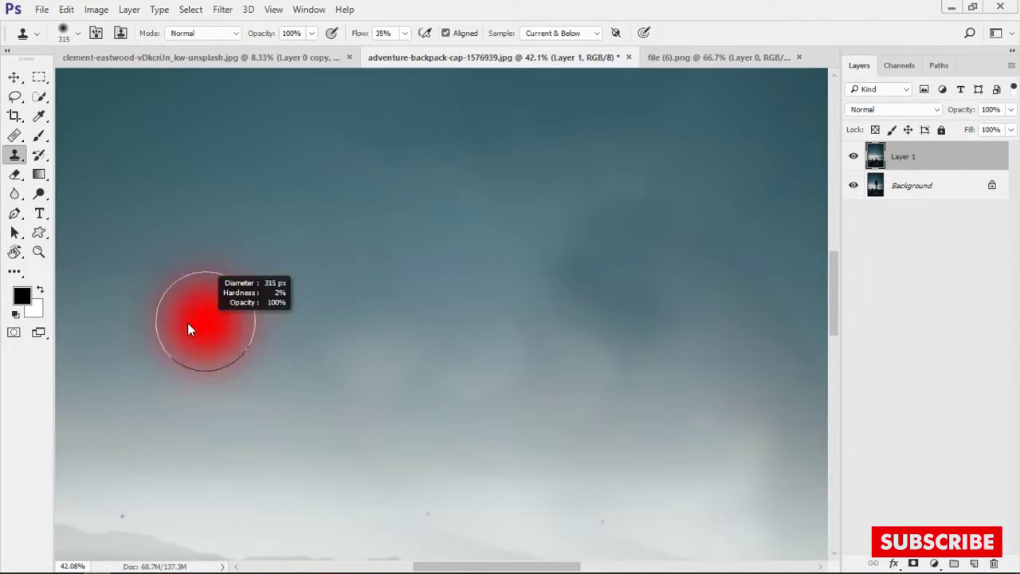
Lower clone flow to 22% and smooth the blotchy sky above the leg stubs
{"action": "scroll", "coordinate": [519, 423], "scroll_direction": "down", "scroll_amount": 2}
{"action": "scroll", "coordinate": [519, 422], "scroll_direction": "down", "scroll_amount": 1}
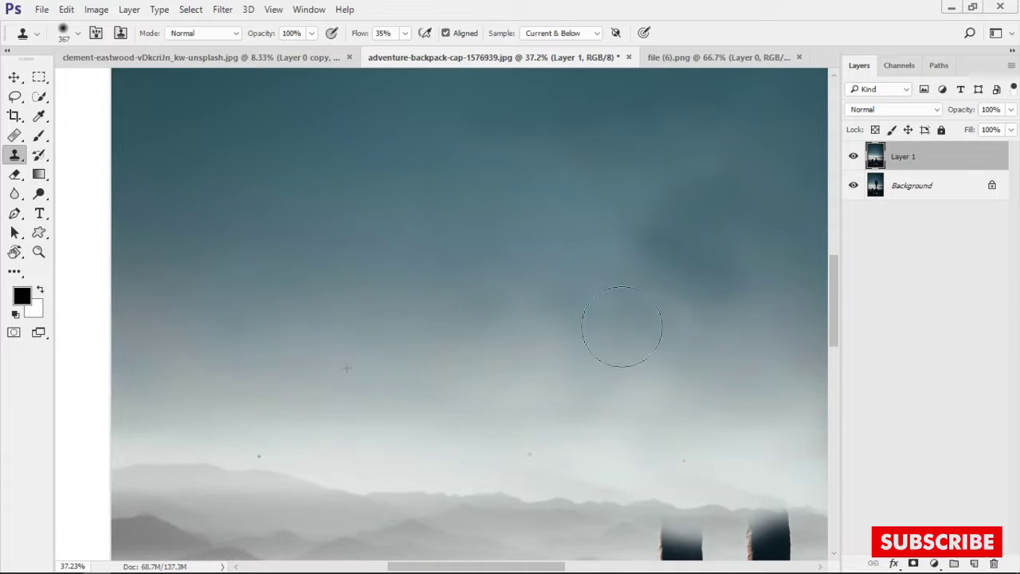
{"action": "scroll", "coordinate": [620, 326], "scroll_direction": "down", "scroll_amount": 1}
{"action": "scroll", "coordinate": [550, 287], "scroll_direction": "up", "scroll_amount": 1}
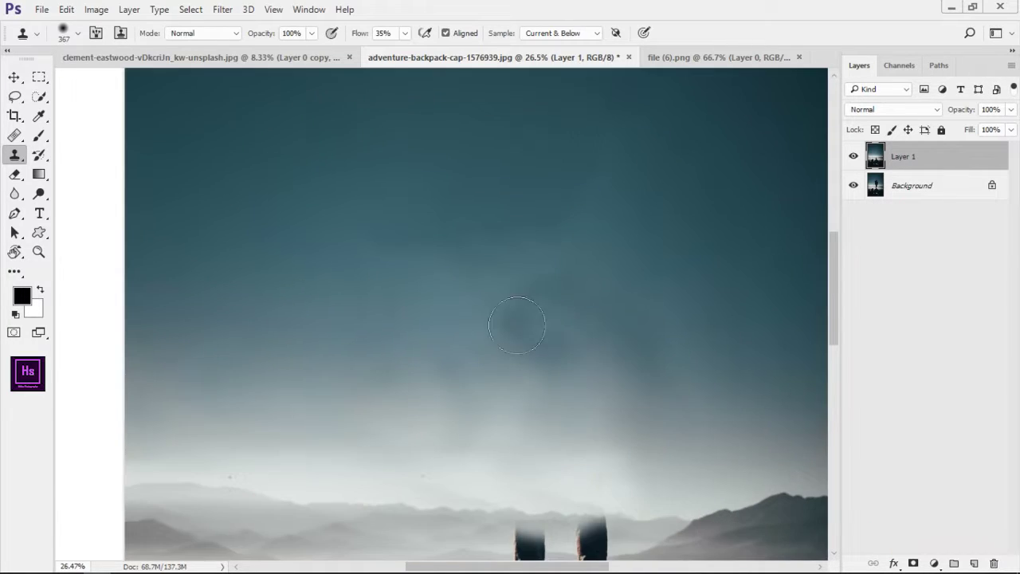
{"action": "scroll", "coordinate": [558, 335], "scroll_direction": "down", "scroll_amount": 3}
{"action": "scroll", "coordinate": [566, 360], "scroll_direction": "up", "scroll_amount": 3}
{"action": "scroll", "coordinate": [412, 398], "scroll_direction": "down", "scroll_amount": 3}
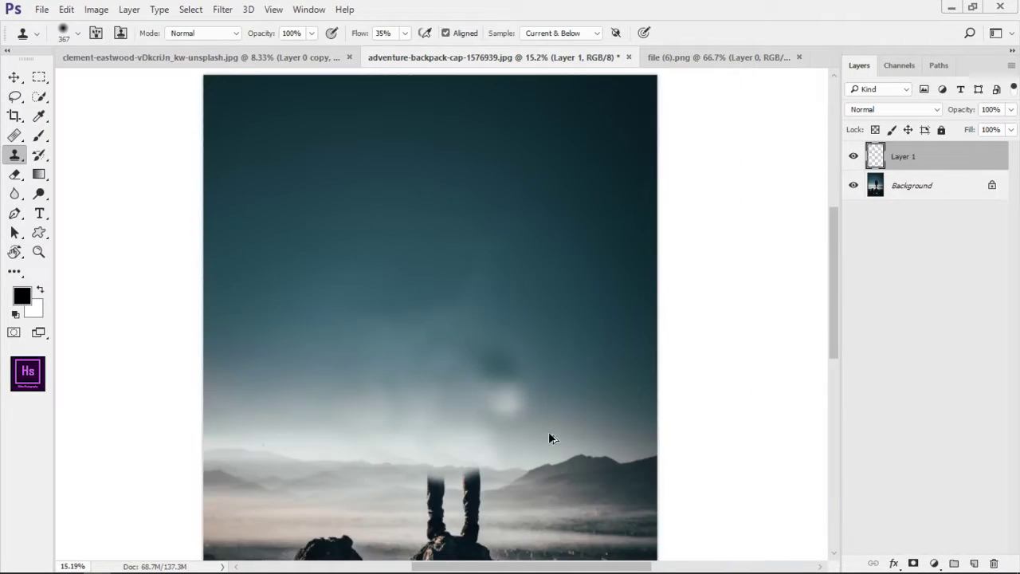
{"action": "scroll", "coordinate": [550, 436], "scroll_direction": "up", "scroll_amount": 3}
{"action": "key", "text": "ctrl+z"}
{"action": "scroll", "coordinate": [440, 369], "scroll_direction": "down", "scroll_amount": 2}
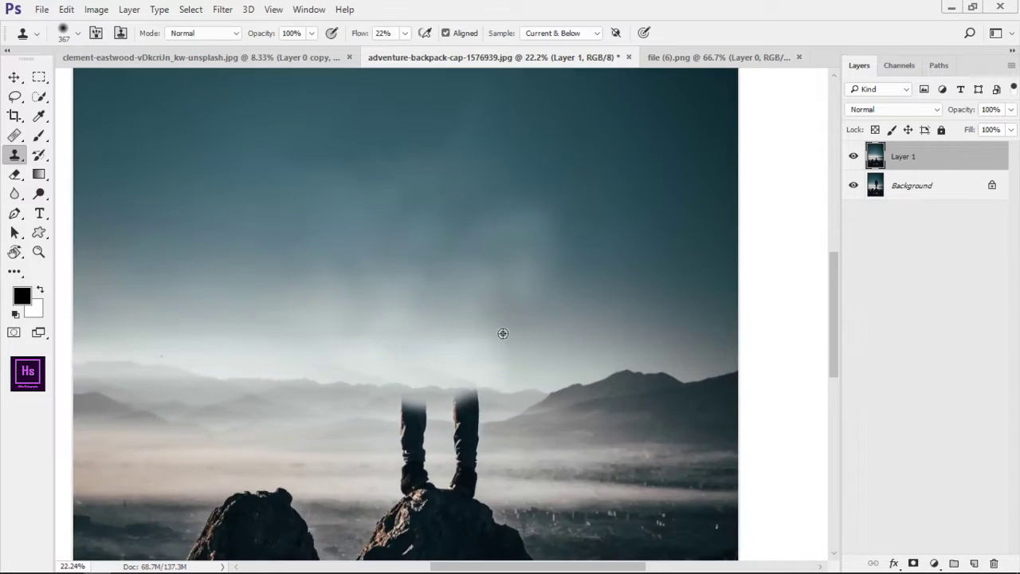
{"action": "scroll", "coordinate": [501, 335], "scroll_direction": "down", "scroll_amount": 3}
{"action": "scroll", "coordinate": [490, 290], "scroll_direction": "up", "scroll_amount": 2}
{"action": "scroll", "coordinate": [490, 292], "scroll_direction": "up", "scroll_amount": 2}
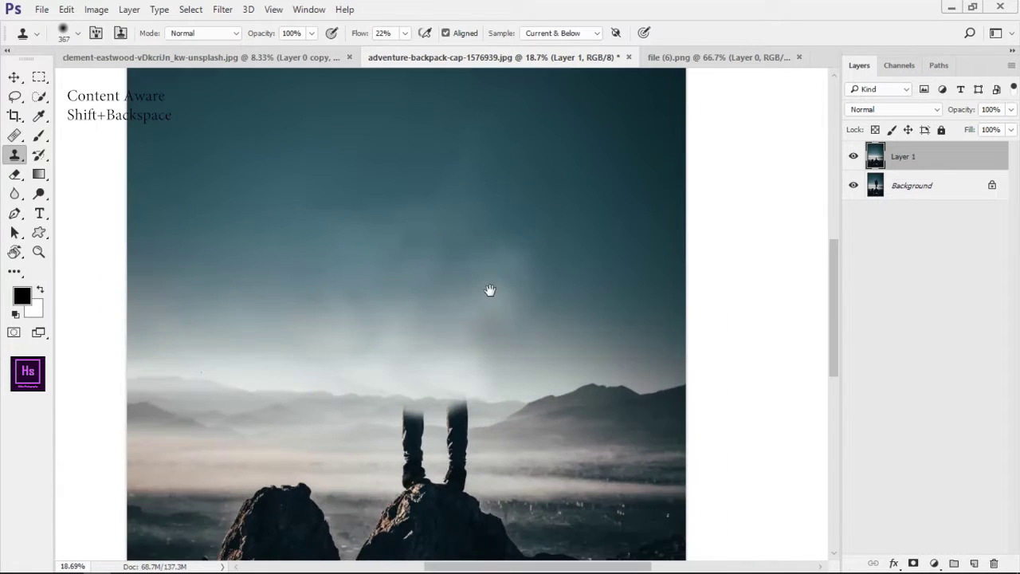
Lasso the bright haze above the leg stubs, Content-Aware fill it and deselect
{"action": "key", "text": "l"}
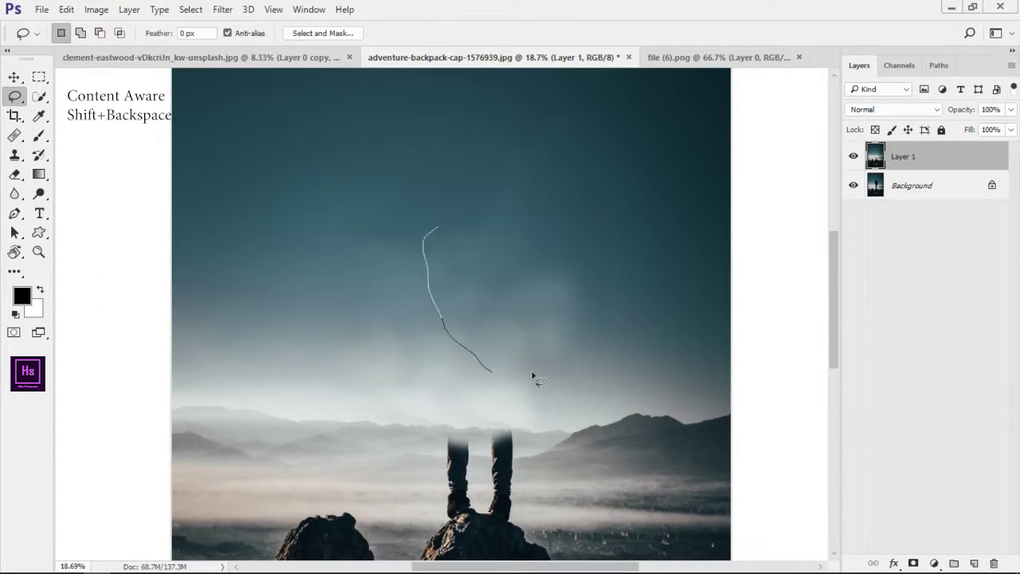
{"action": "left_click_drag", "start_coordinate": [473, 240], "coordinate": [470, 238]}
{"action": "key", "text": "shift+BackSpace"}
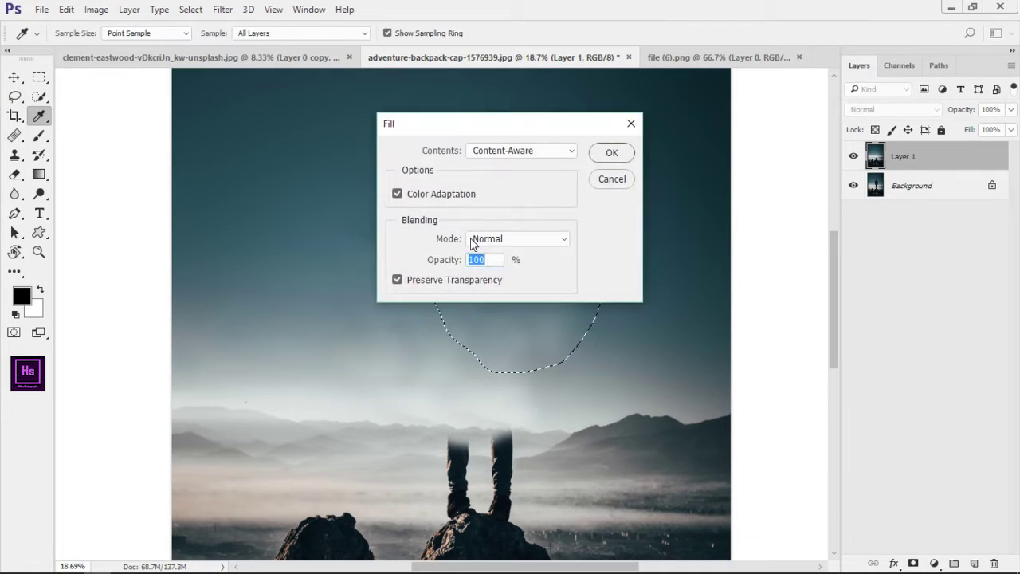
{"action": "key", "text": "Return"}
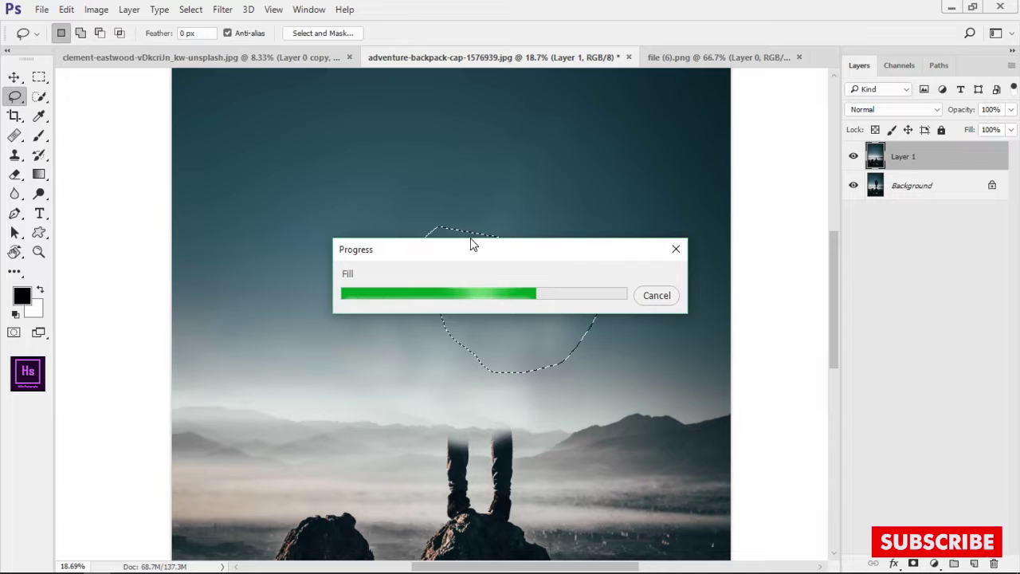
{"action": "key", "text": "ctrl+d"}
{"action": "scroll", "coordinate": [483, 335], "scroll_direction": "down", "scroll_amount": 2}
{"action": "scroll", "coordinate": [483, 335], "scroll_direction": "down", "scroll_amount": 1}
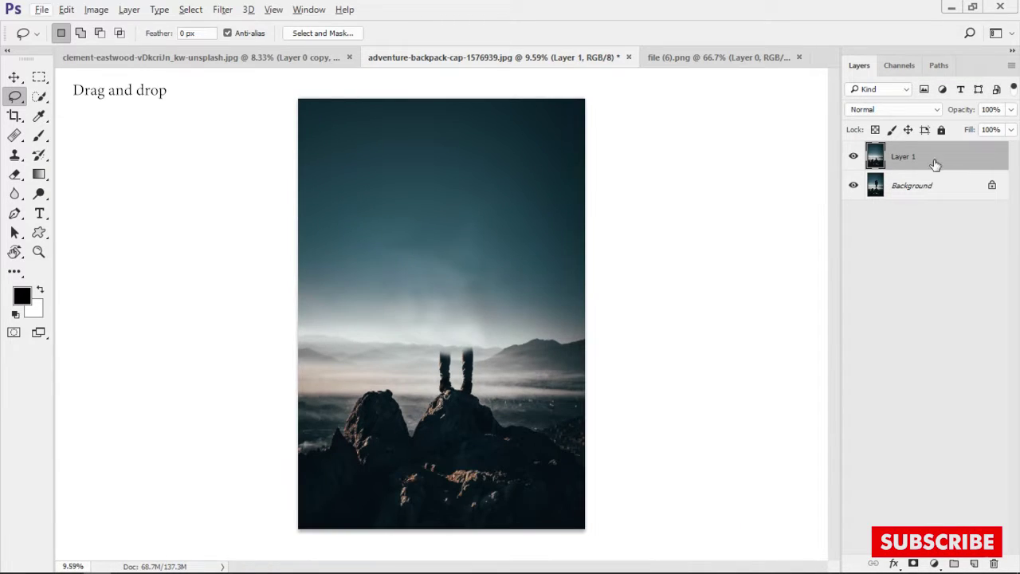
Place the mountain-sky layer beneath the silhouette and enlarge it to about 127%
{"action": "mouse_move", "coordinate": [935, 164]}
{"action": "left_mouse_down"}
{"action": "mouse_move", "coordinate": [229, 59]}
{"action": "mouse_move", "coordinate": [429, 279]}
{"action": "left_mouse_up"}
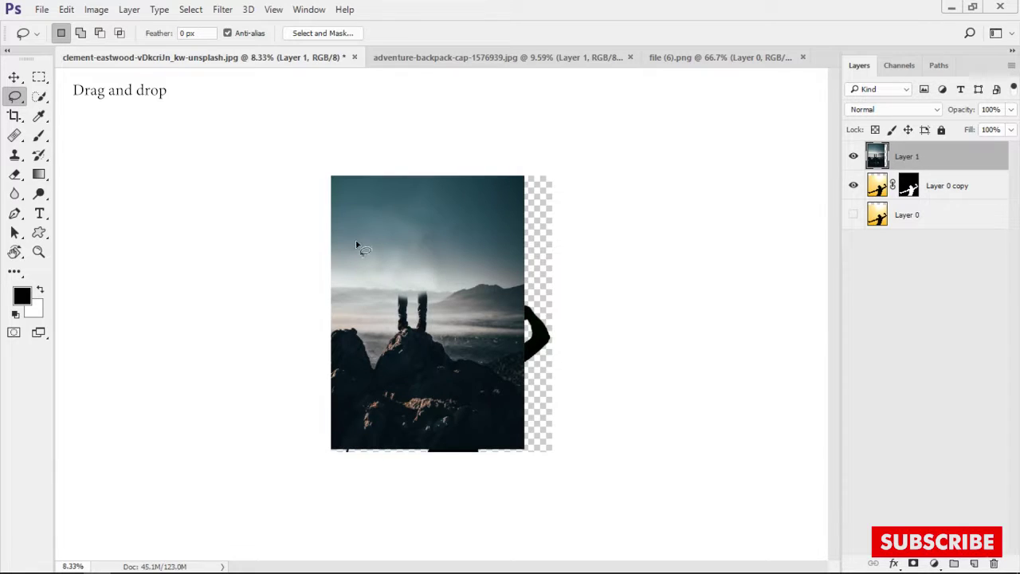
{"action": "left_click_drag", "start_coordinate": [899, 164], "coordinate": [940, 216]}
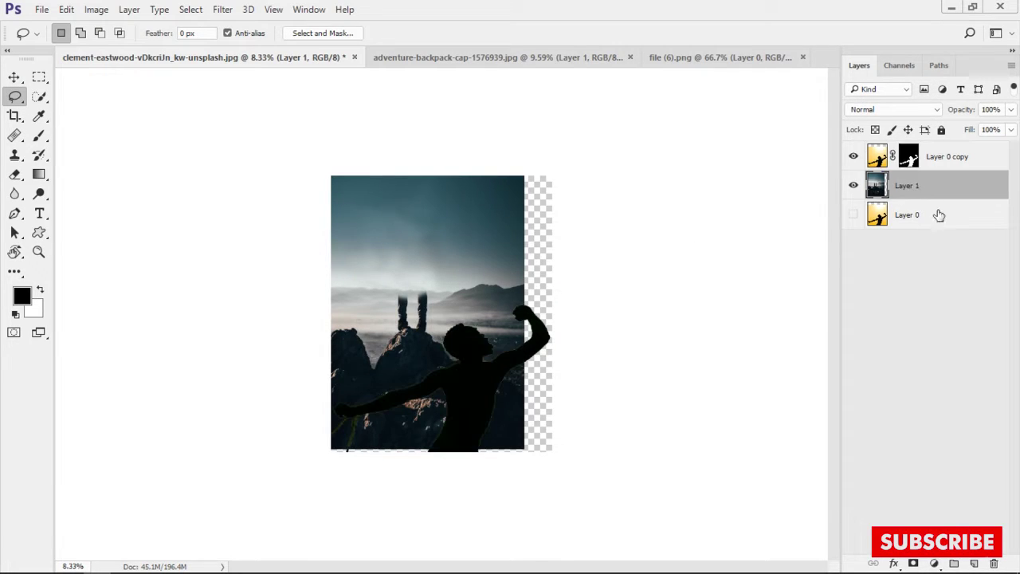
{"action": "left_click", "coordinate": [14, 78]}
{"action": "left_click_drag", "start_coordinate": [403, 219], "coordinate": [437, 267]}
{"action": "key", "text": "ctrl+t"}
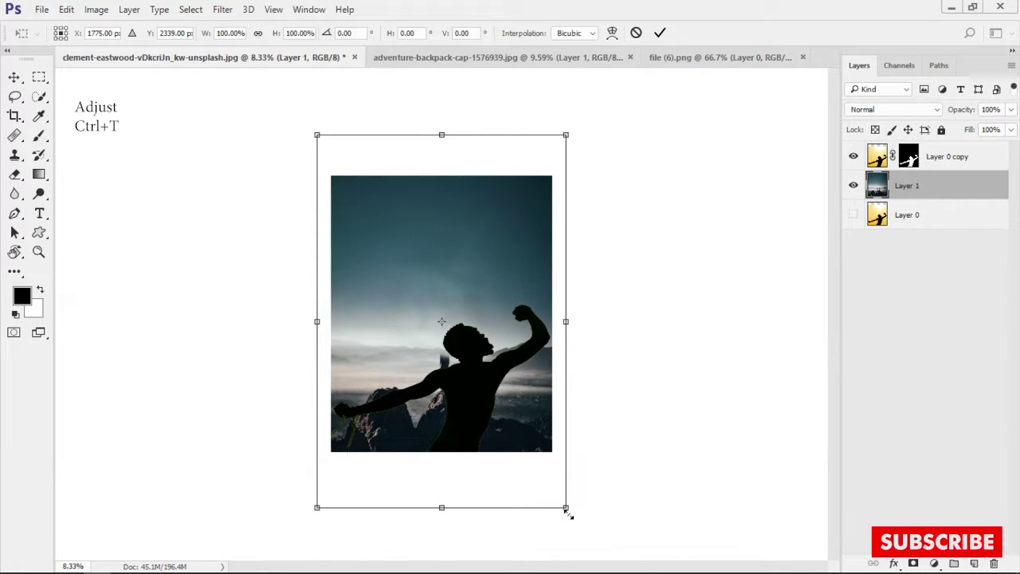
{"action": "mouse_move", "coordinate": [567, 514]}
{"action": "left_mouse_down"}
{"action": "mouse_move", "coordinate": [533, 289]}
{"action": "mouse_move", "coordinate": [520, 301]}
{"action": "left_mouse_up"}
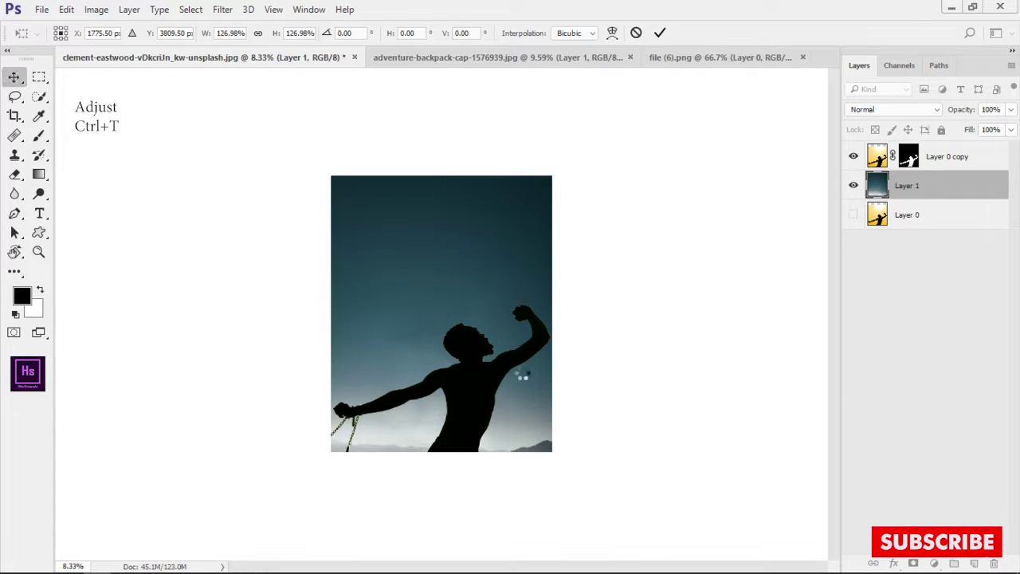
{"action": "key", "text": "Return"}
Crop the composite canvas to 4:5, extending the frame above the top
{"action": "scroll", "coordinate": [522, 376], "scroll_direction": "up", "scroll_amount": 2}
{"action": "key", "text": "ctrl+0"}
{"action": "key", "text": "c"}
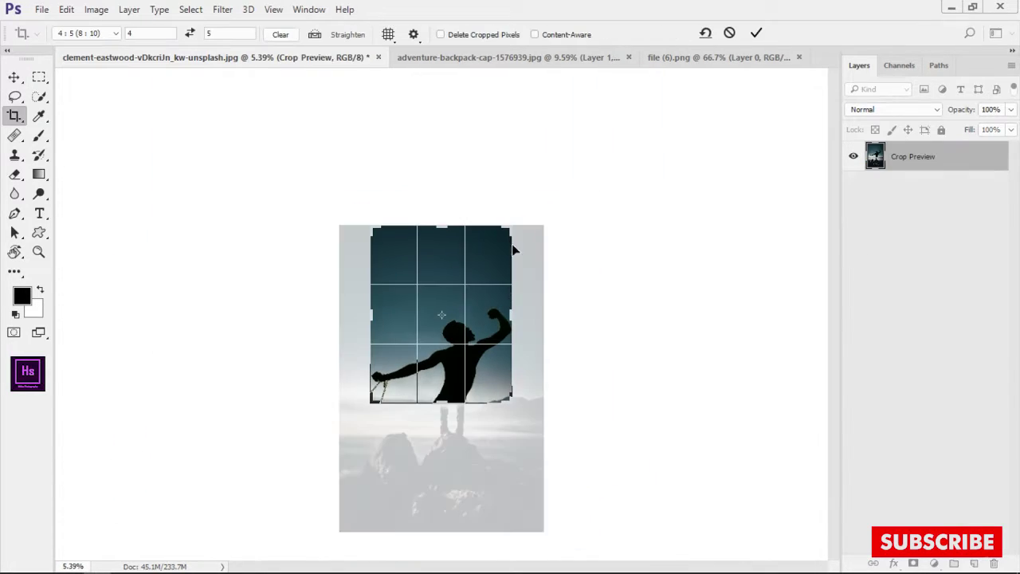
{"action": "left_click_drag", "start_coordinate": [514, 250], "coordinate": [526, 214]}
{"action": "key", "text": "Return"}
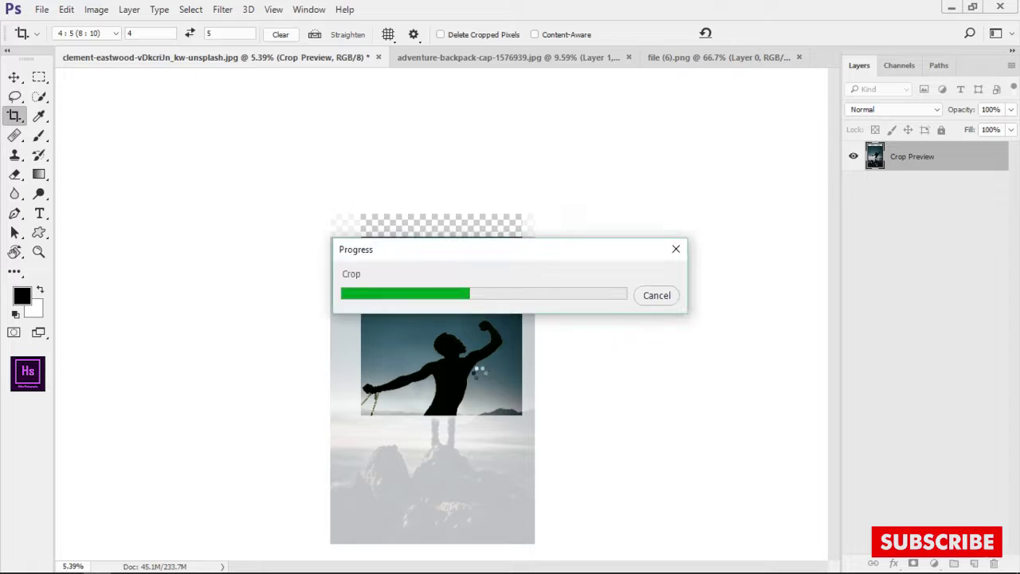
Nudge the mountain layer upward within the cropped canvas and hide the silhouette layer
{"action": "key", "text": "v"}
{"action": "left_click_drag", "start_coordinate": [502, 269], "coordinate": [496, 227]}
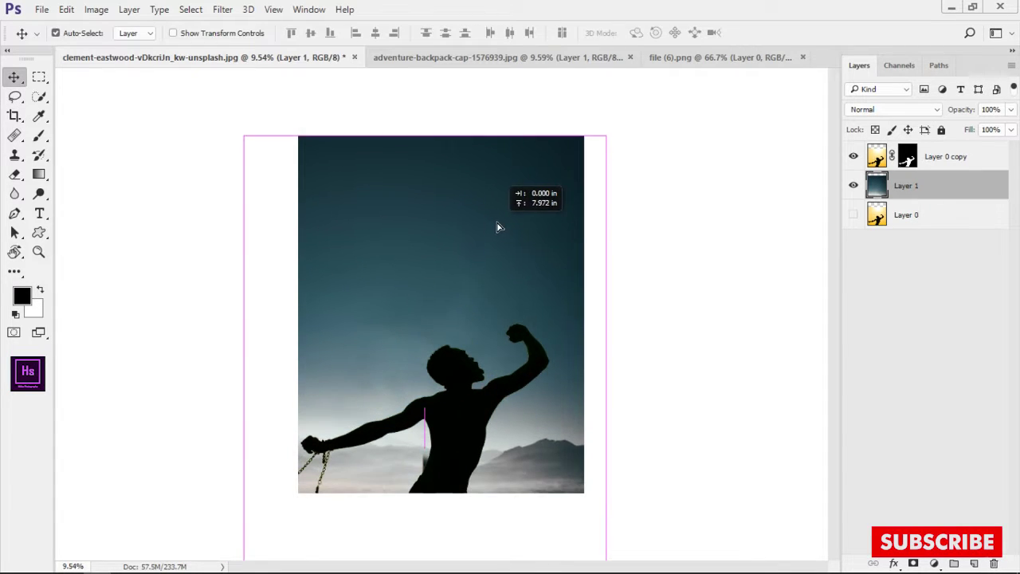
{"action": "scroll", "coordinate": [504, 376], "scroll_direction": "up", "scroll_amount": 3}
{"action": "scroll", "coordinate": [499, 377], "scroll_direction": "up", "scroll_amount": 3}
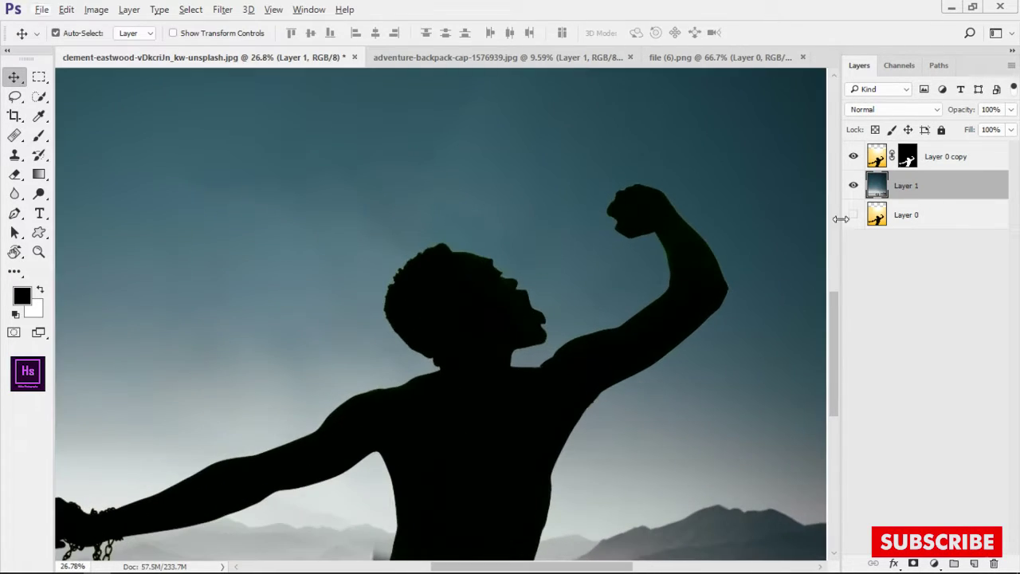
{"action": "left_click", "coordinate": [854, 156]}
{"action": "scroll", "coordinate": [486, 423], "scroll_direction": "down", "scroll_amount": 3}
Take the Clone Stamp and shrink its brush to about 238 px for the sky texture
{"action": "key", "text": "s"}
{"action": "left_click_drag", "start_coordinate": [301, 387], "coordinate": [286, 387]}
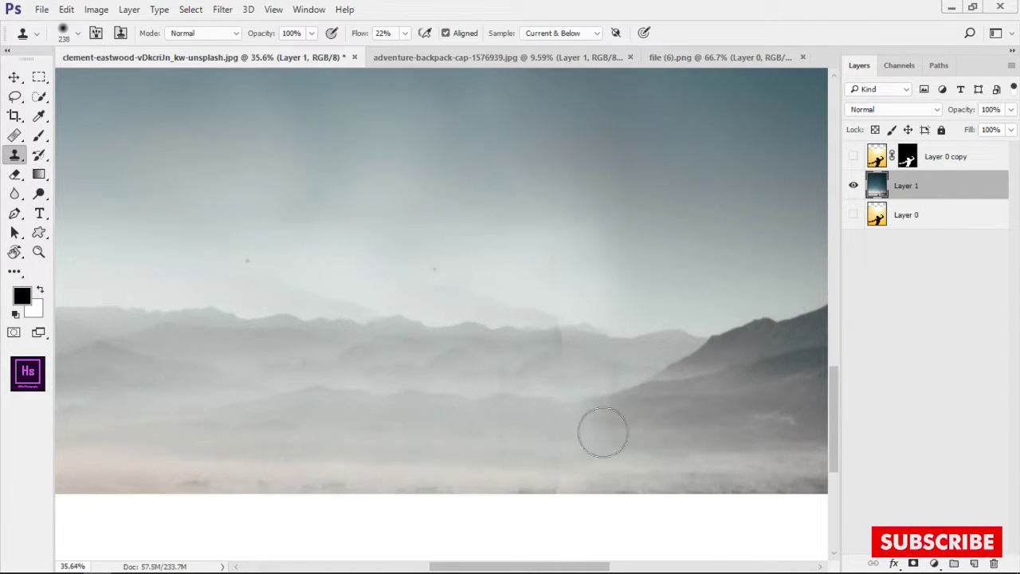
{"action": "scroll", "coordinate": [601, 368], "scroll_direction": "up", "scroll_amount": 3}
{"action": "scroll", "coordinate": [517, 385], "scroll_direction": "down", "scroll_amount": 2}
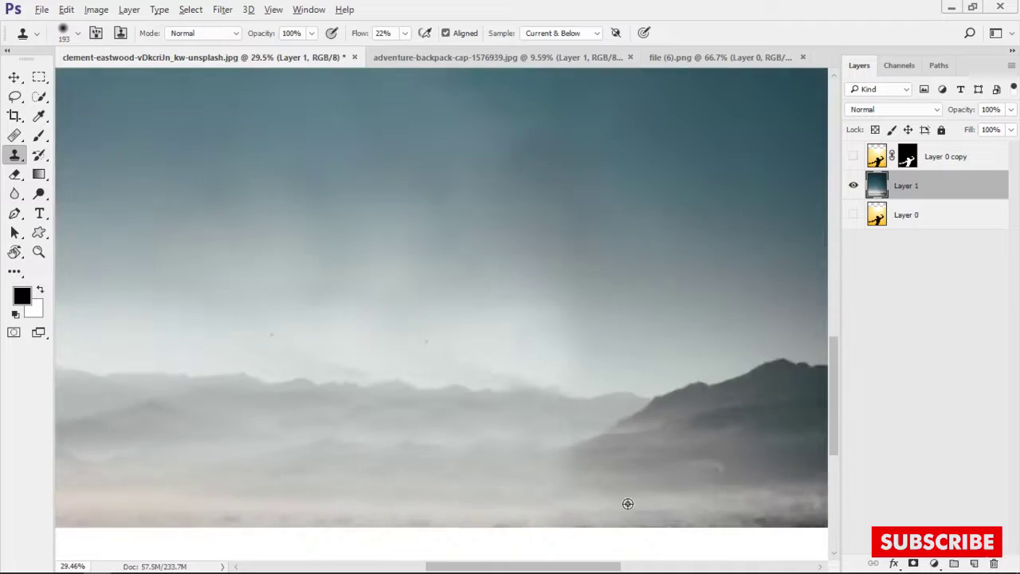
{"action": "scroll", "coordinate": [626, 501], "scroll_direction": "down", "scroll_amount": 2}
{"action": "scroll", "coordinate": [483, 439], "scroll_direction": "down", "scroll_amount": 4}
Show the silhouette again and clip a steeply lowered Curves adjustment to it to blacken it
{"action": "left_click", "coordinate": [854, 156]}
{"action": "scroll", "coordinate": [542, 431], "scroll_direction": "up", "scroll_amount": 2}
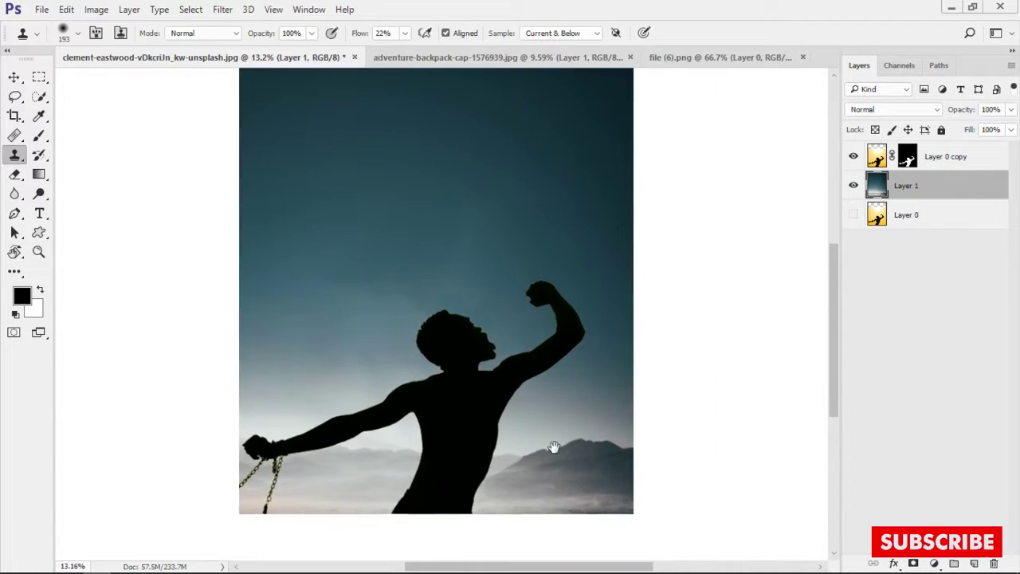
{"action": "scroll", "coordinate": [527, 383], "scroll_direction": "up", "scroll_amount": 2}
{"action": "scroll", "coordinate": [515, 341], "scroll_direction": "up", "scroll_amount": 2}
{"action": "scroll", "coordinate": [515, 341], "scroll_direction": "down", "scroll_amount": 5}
{"action": "left_click", "coordinate": [925, 163]}
{"action": "left_click", "coordinate": [935, 563]}
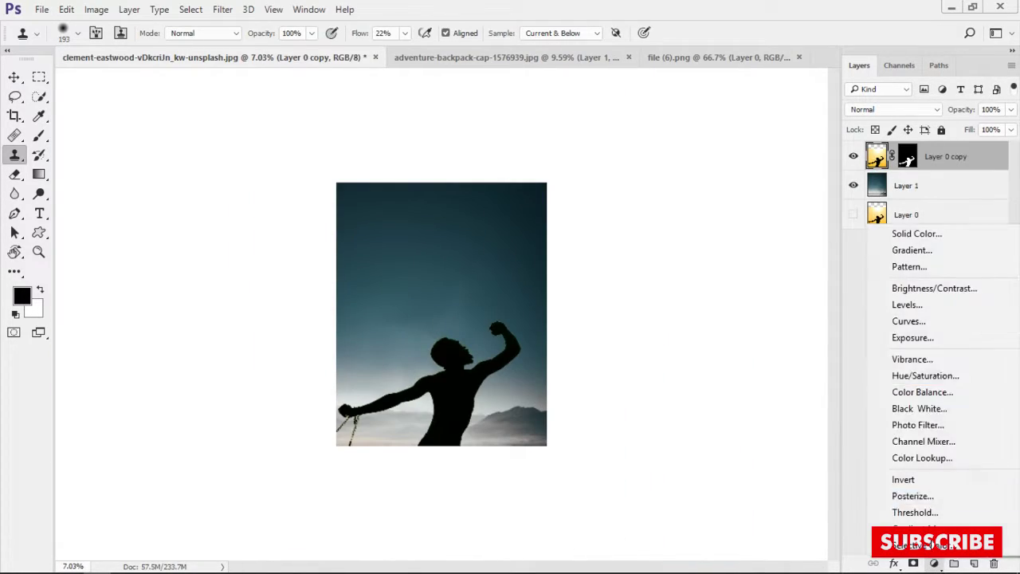
{"action": "left_click", "coordinate": [929, 323]}
{"action": "left_click", "coordinate": [204, 357]}
{"action": "left_click_drag", "start_coordinate": [219, 260], "coordinate": [271, 260]}
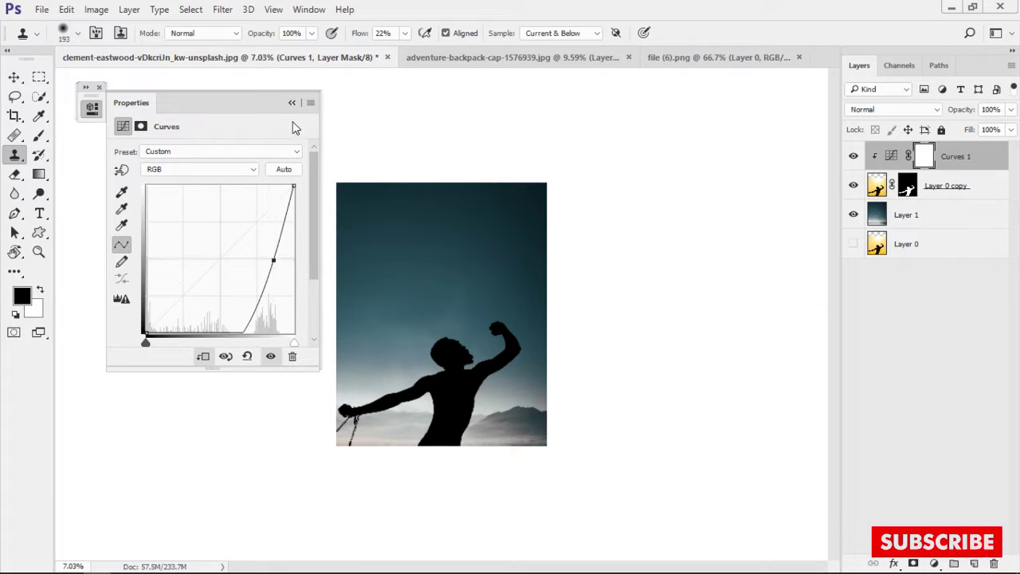
{"action": "left_click", "coordinate": [292, 102]}
Bring up the moon image document, file (6).png
{"action": "scroll", "coordinate": [467, 433], "scroll_direction": "up", "scroll_amount": 2}
{"action": "scroll", "coordinate": [404, 330], "scroll_direction": "up", "scroll_amount": 2}
{"action": "scroll", "coordinate": [449, 342], "scroll_direction": "down", "scroll_amount": 1}
{"action": "scroll", "coordinate": [460, 354], "scroll_direction": "left", "scroll_amount": 3}
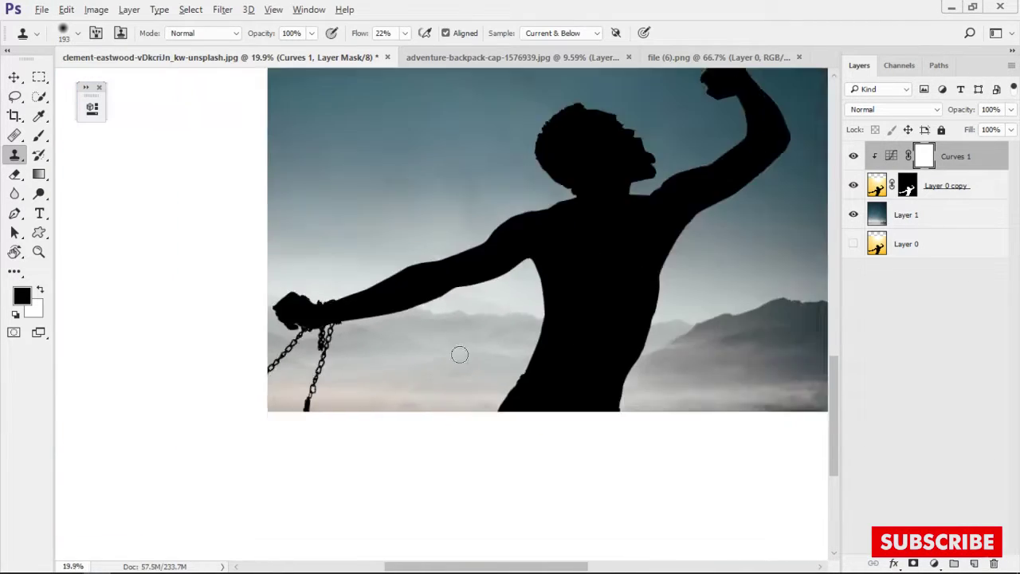
{"action": "scroll", "coordinate": [460, 354], "scroll_direction": "down", "scroll_amount": 2}
{"action": "scroll", "coordinate": [528, 387], "scroll_direction": "up", "scroll_amount": 3}
{"action": "scroll", "coordinate": [508, 380], "scroll_direction": "down", "scroll_amount": 1}
{"action": "scroll", "coordinate": [470, 360], "scroll_direction": "down", "scroll_amount": 3}
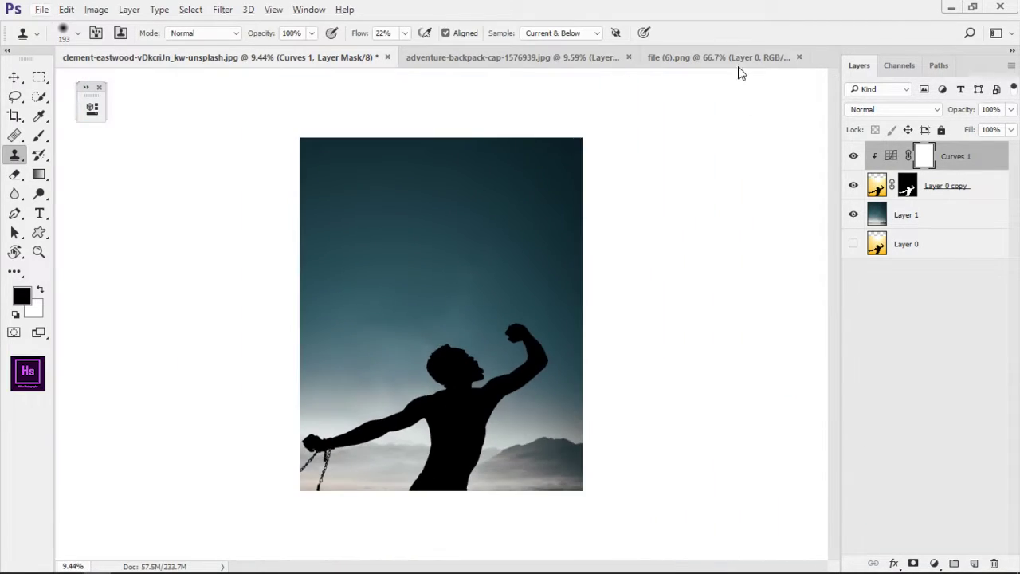
{"action": "left_click", "coordinate": [738, 63]}
Carry the moon into the composition, below the silhouette layer, next to the man's mouth
{"action": "key", "text": "v"}
{"action": "left_click_drag", "start_coordinate": [938, 165], "coordinate": [572, 388]}
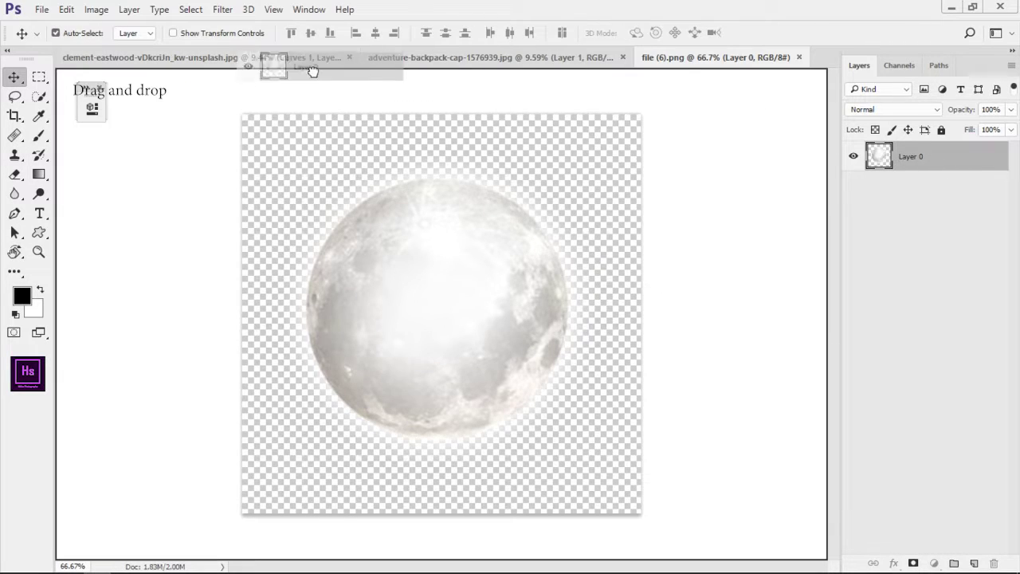
{"action": "scroll", "coordinate": [571, 388], "scroll_direction": "up", "scroll_amount": 3}
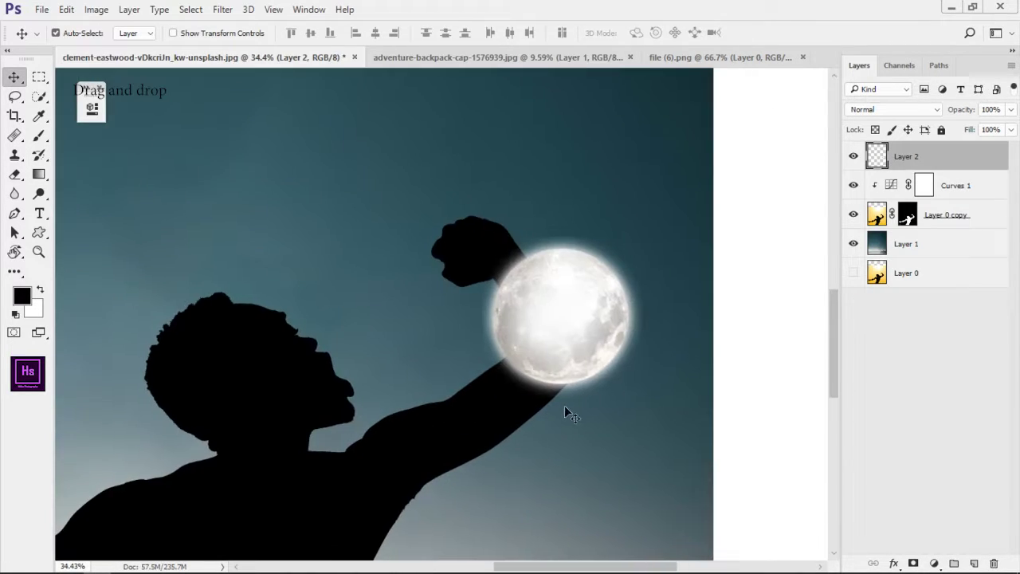
{"action": "left_click_drag", "start_coordinate": [906, 157], "coordinate": [885, 231]}
{"action": "left_click_drag", "start_coordinate": [612, 330], "coordinate": [421, 303]}
Scale the moon down to about 43% at the man's mouth and commit the transform
{"action": "key", "text": "ctrl+t"}
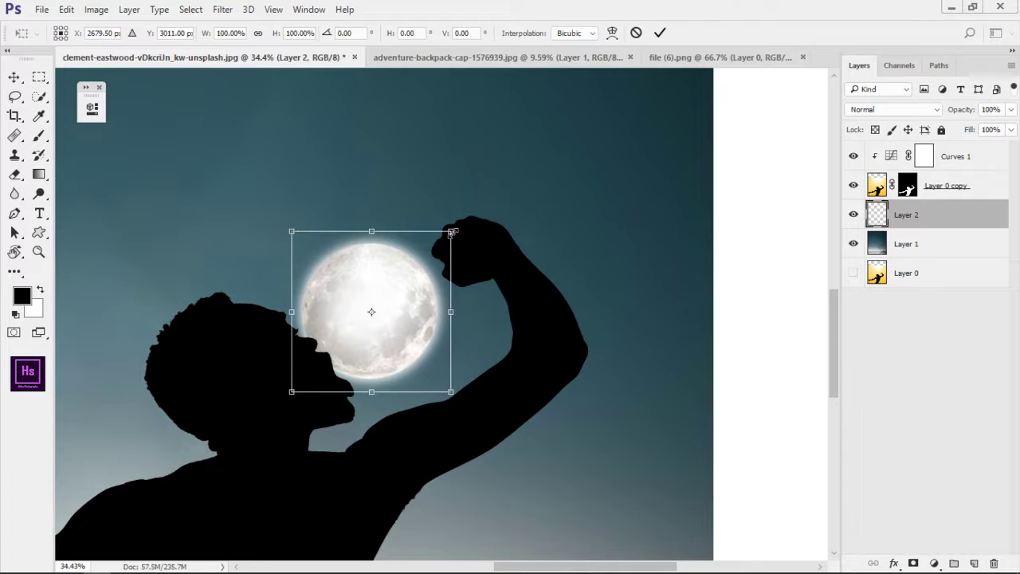
{"action": "mouse_move", "coordinate": [448, 228]}
{"action": "left_mouse_down"}
{"action": "mouse_move", "coordinate": [354, 336]}
{"action": "mouse_move", "coordinate": [445, 311]}
{"action": "left_mouse_up"}
{"action": "key", "text": "Return"}
{"action": "scroll", "coordinate": [353, 388], "scroll_direction": "up", "scroll_amount": 2}
{"action": "scroll", "coordinate": [485, 426], "scroll_direction": "up", "scroll_amount": 4}
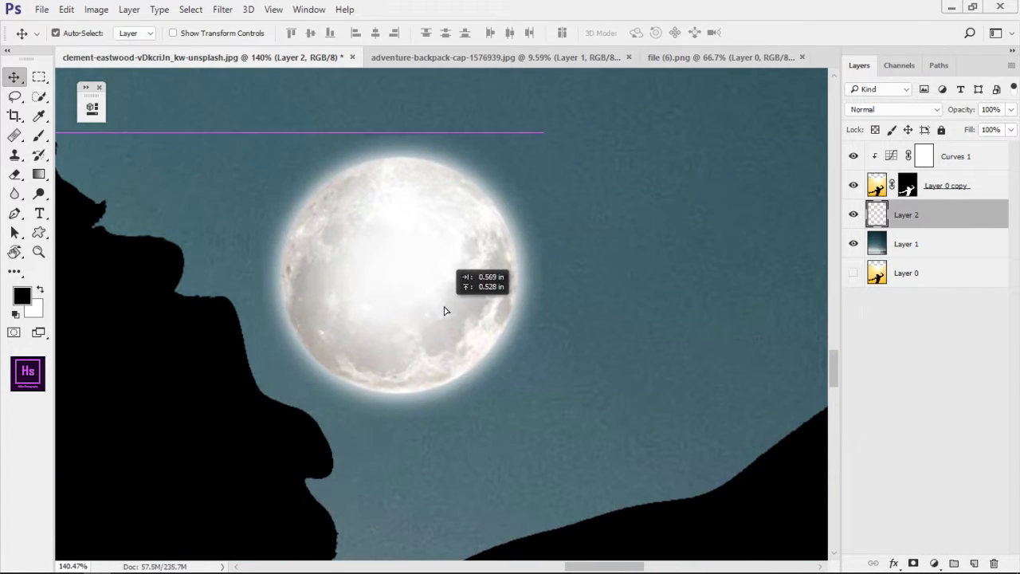
{"action": "scroll", "coordinate": [445, 311], "scroll_direction": "up", "scroll_amount": 3}
Set up a small soft brush and pan to the moon's lower edge for masking
{"action": "key", "text": "b"}
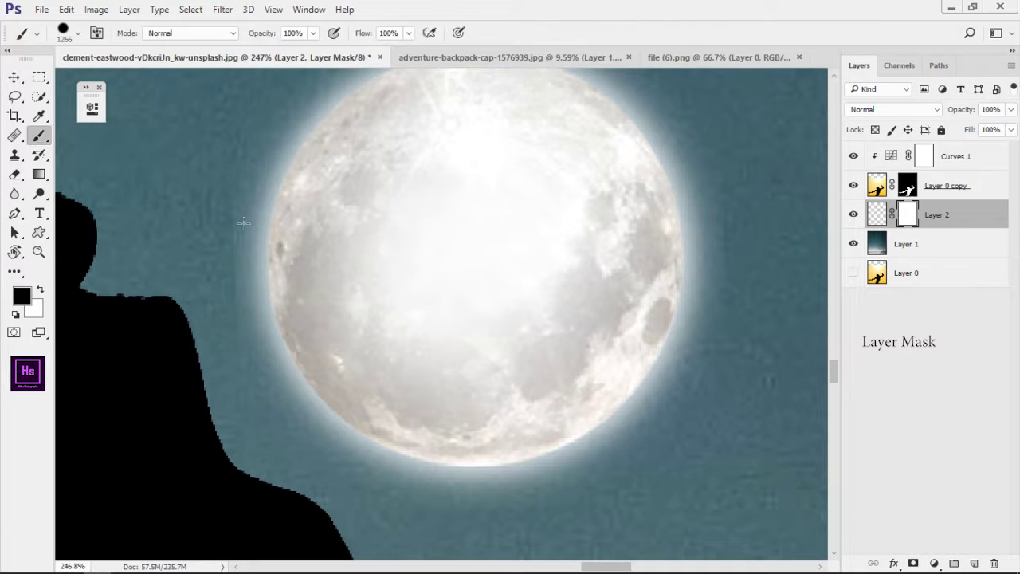
{"action": "left_click_drag", "start_coordinate": [307, 239], "coordinate": [392, 333]}
{"action": "scroll", "coordinate": [119, 279], "scroll_direction": "up", "scroll_amount": 2}
{"action": "scroll", "coordinate": [247, 410], "scroll_direction": "right", "scroll_amount": 3}
{"action": "left_click_drag", "start_coordinate": [321, 552], "coordinate": [425, 396]}
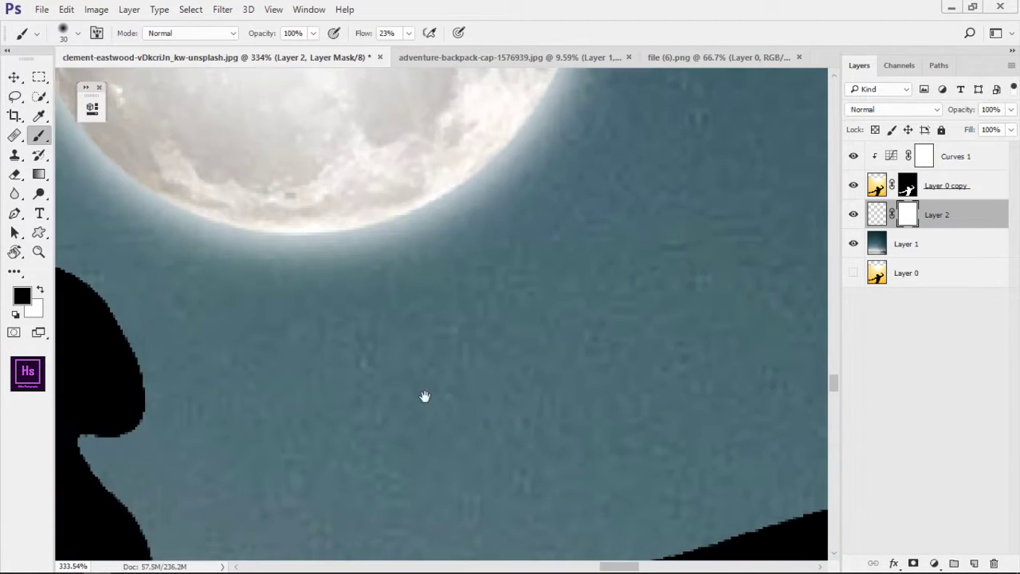
{"action": "scroll", "coordinate": [583, 285], "scroll_direction": "down", "scroll_amount": 3}
{"action": "scroll", "coordinate": [467, 319], "scroll_direction": "down", "scroll_amount": 5}
{"action": "scroll", "coordinate": [558, 376], "scroll_direction": "down", "scroll_amount": 1}
{"action": "scroll", "coordinate": [731, 278], "scroll_direction": "up", "scroll_amount": 1}
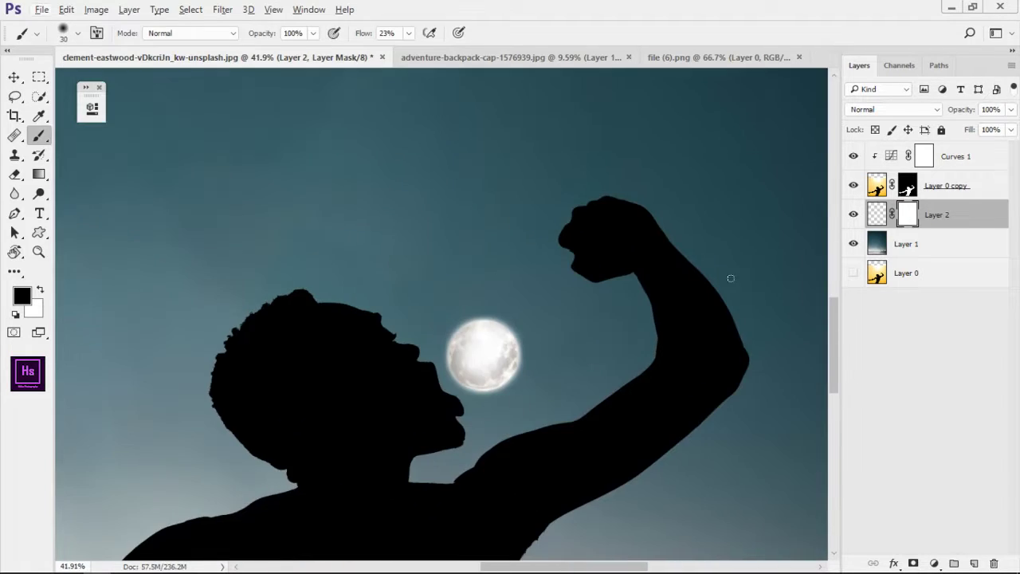
{"action": "scroll", "coordinate": [638, 303], "scroll_direction": "down", "scroll_amount": 2}
{"action": "scroll", "coordinate": [558, 318], "scroll_direction": "down", "scroll_amount": 1}
{"action": "scroll", "coordinate": [522, 326], "scroll_direction": "up", "scroll_amount": 2}
{"action": "scroll", "coordinate": [522, 326], "scroll_direction": "up", "scroll_amount": 1}
Toggle the silhouette layer off and on to check the moon, then reselect the moon layer
{"action": "key", "text": "v"}
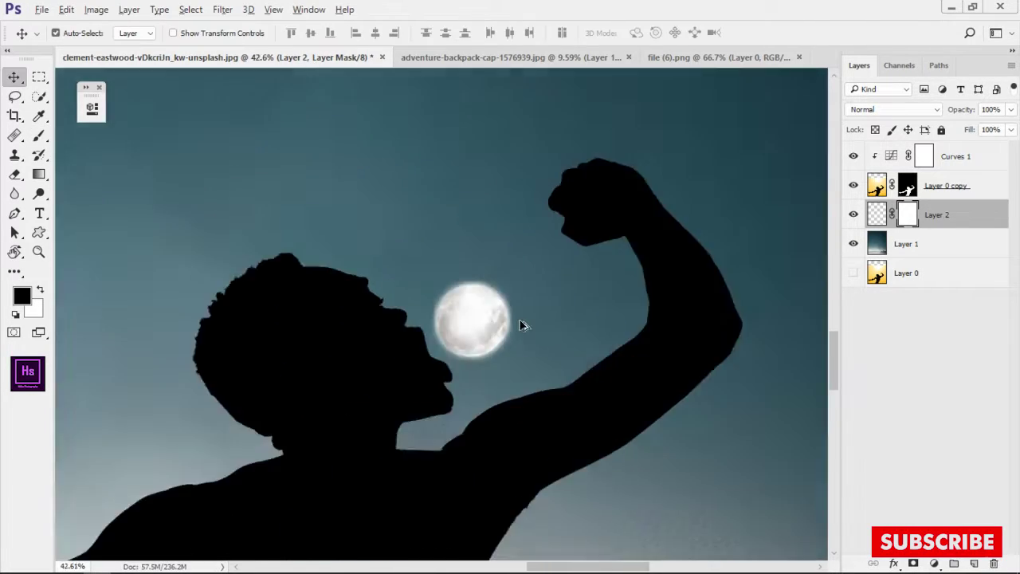
{"action": "scroll", "coordinate": [523, 325], "scroll_direction": "down", "scroll_amount": 3}
{"action": "left_click", "coordinate": [915, 198]}
{"action": "left_click", "coordinate": [853, 185]}
{"action": "left_click", "coordinate": [854, 185]}
{"action": "scroll", "coordinate": [475, 291], "scroll_direction": "up", "scroll_amount": 3}
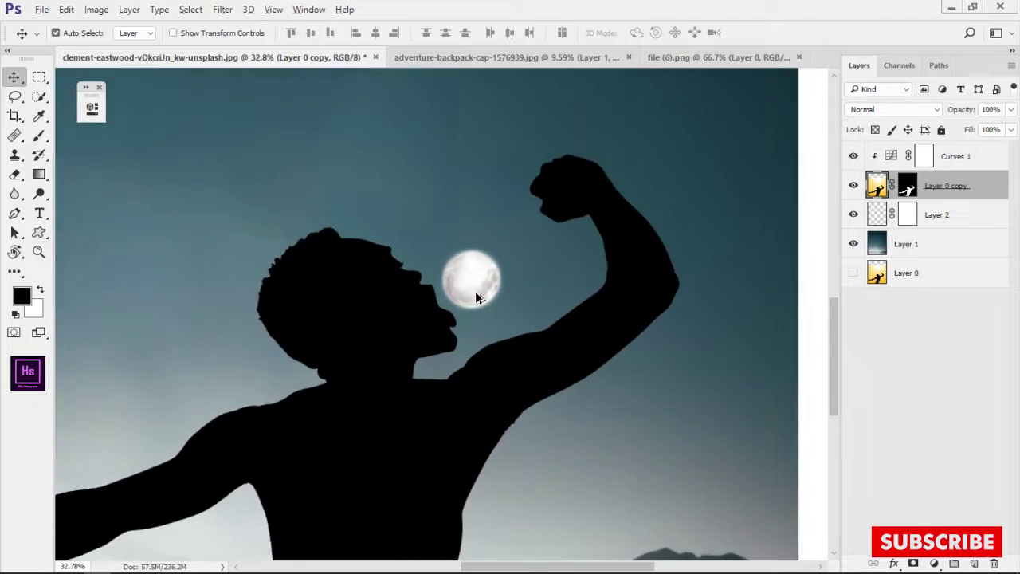
{"action": "scroll", "coordinate": [469, 266], "scroll_direction": "up", "scroll_amount": 2}
{"action": "left_click", "coordinate": [469, 265]}
{"action": "scroll", "coordinate": [496, 275], "scroll_direction": "down", "scroll_amount": 4}
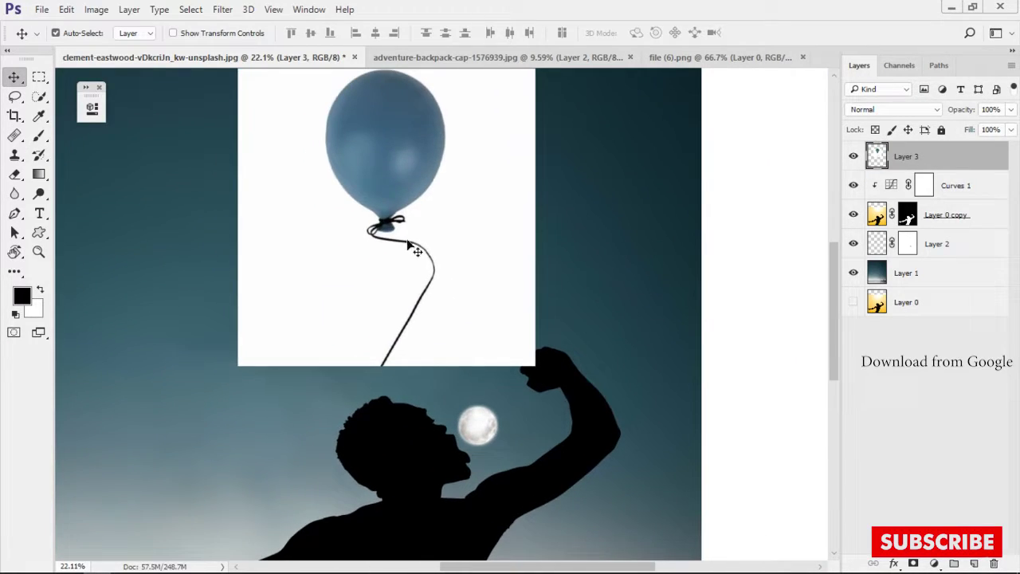
Move the balloon photo toward the man and rotate it to lie sideways
{"action": "left_click_drag", "start_coordinate": [415, 250], "coordinate": [455, 347]}
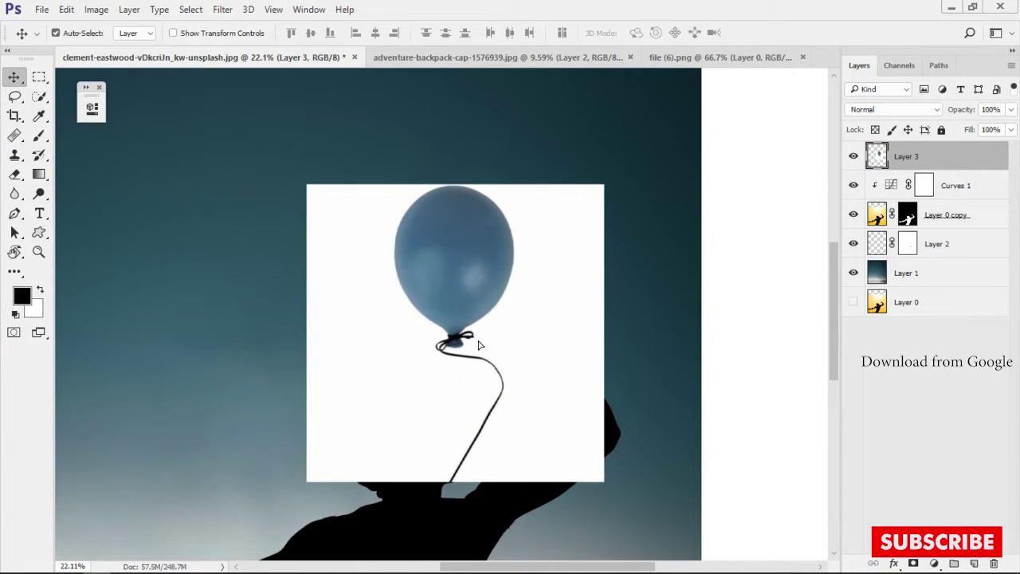
{"action": "key", "text": "ctrl+j"}
{"action": "left_click_drag", "start_coordinate": [498, 307], "coordinate": [631, 337]}
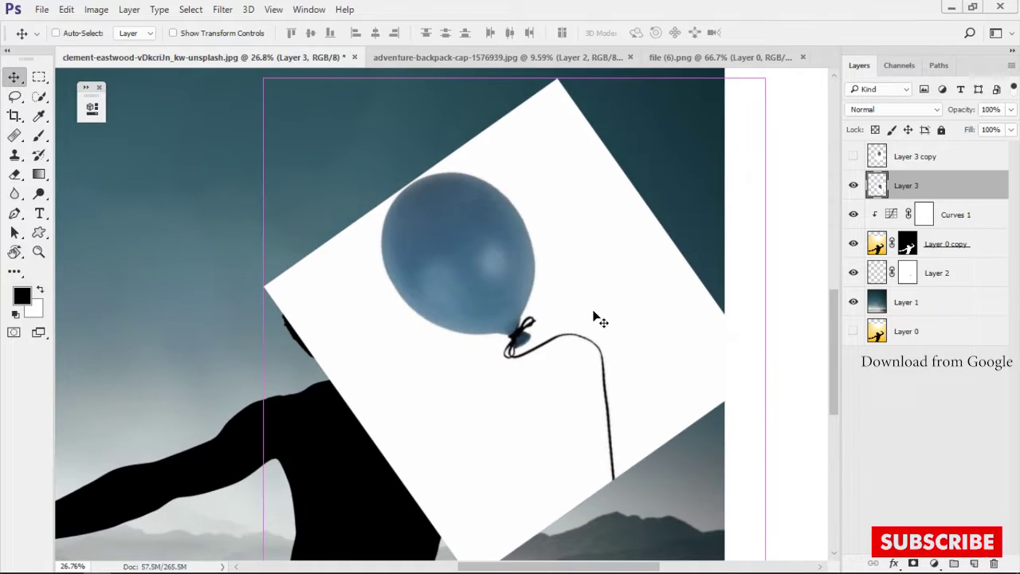
{"action": "key", "text": "Return"}
{"action": "scroll", "coordinate": [581, 330], "scroll_direction": "up", "scroll_amount": 2}
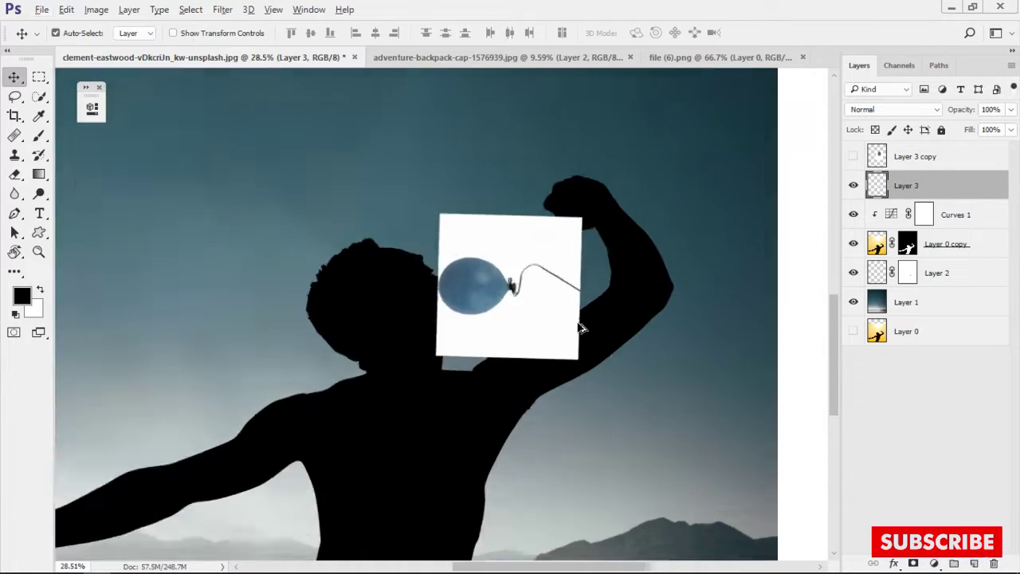
{"action": "scroll", "coordinate": [587, 330], "scroll_direction": "up", "scroll_amount": 2}
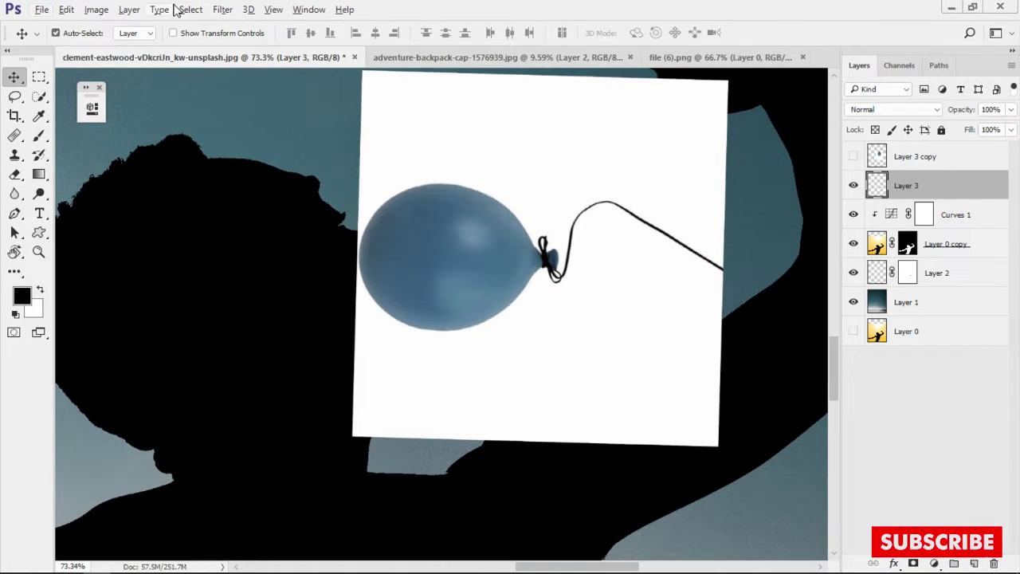
Select the balloon with Color Range (Fuzziness 200) and turn the selection into a layer mask
{"action": "left_click", "coordinate": [188, 9]}
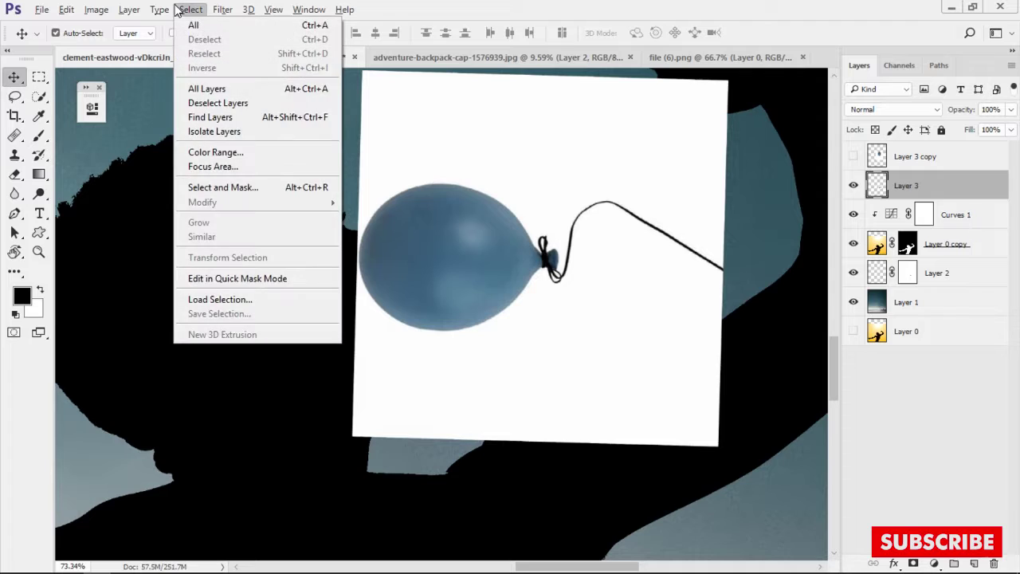
{"action": "left_click", "coordinate": [215, 153]}
{"action": "scroll", "coordinate": [514, 291], "scroll_direction": "up", "scroll_amount": 2}
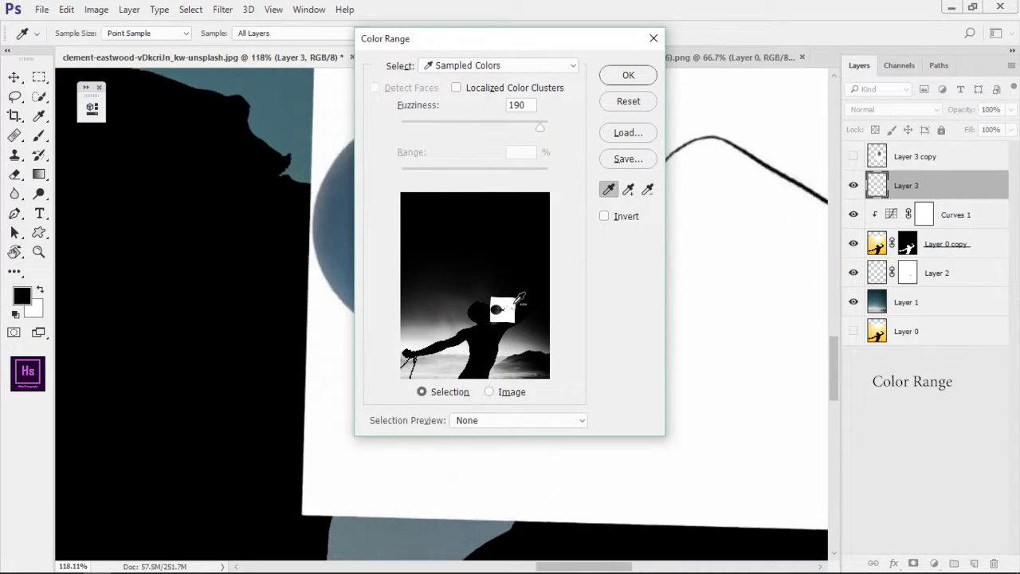
{"action": "scroll", "coordinate": [520, 298], "scroll_direction": "up", "scroll_amount": 2}
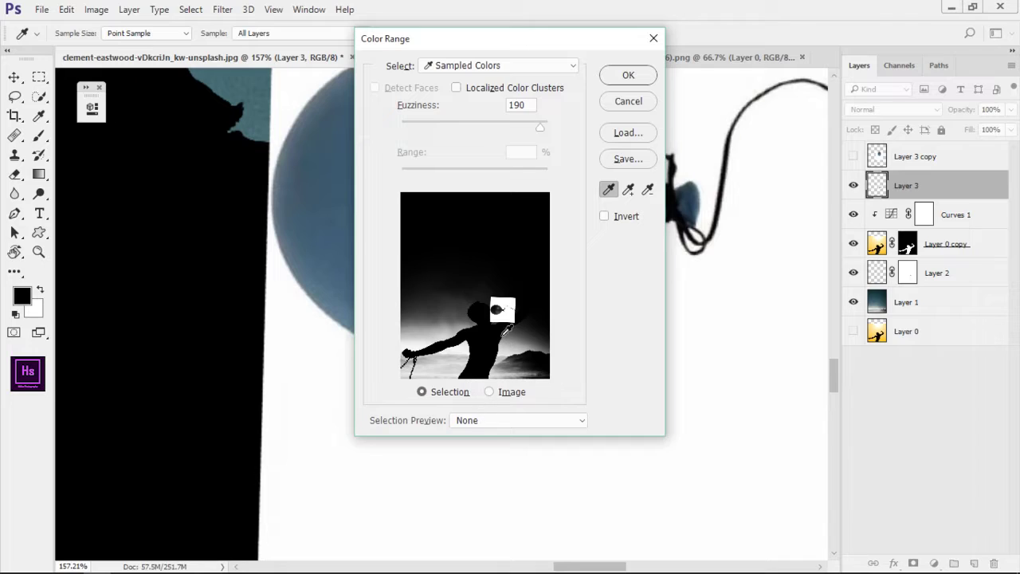
{"action": "left_click", "coordinate": [628, 75]}
{"action": "key", "text": "v"}
{"action": "scroll", "coordinate": [541, 255], "scroll_direction": "down", "scroll_amount": 1}
{"action": "scroll", "coordinate": [541, 256], "scroll_direction": "down", "scroll_amount": 2}
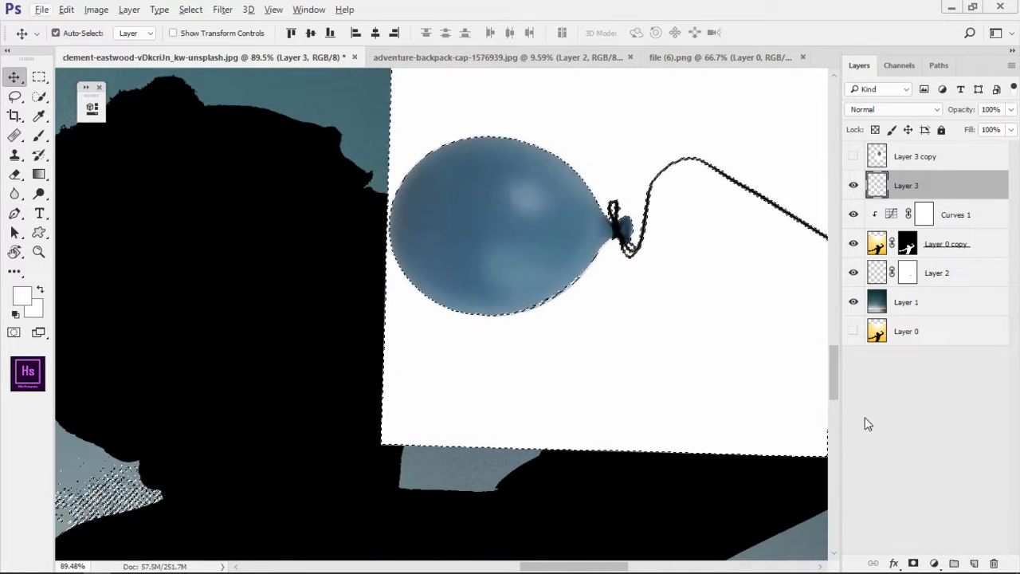
{"action": "left_click", "coordinate": [913, 564]}
{"action": "scroll", "coordinate": [719, 318], "scroll_direction": "down", "scroll_amount": 2}
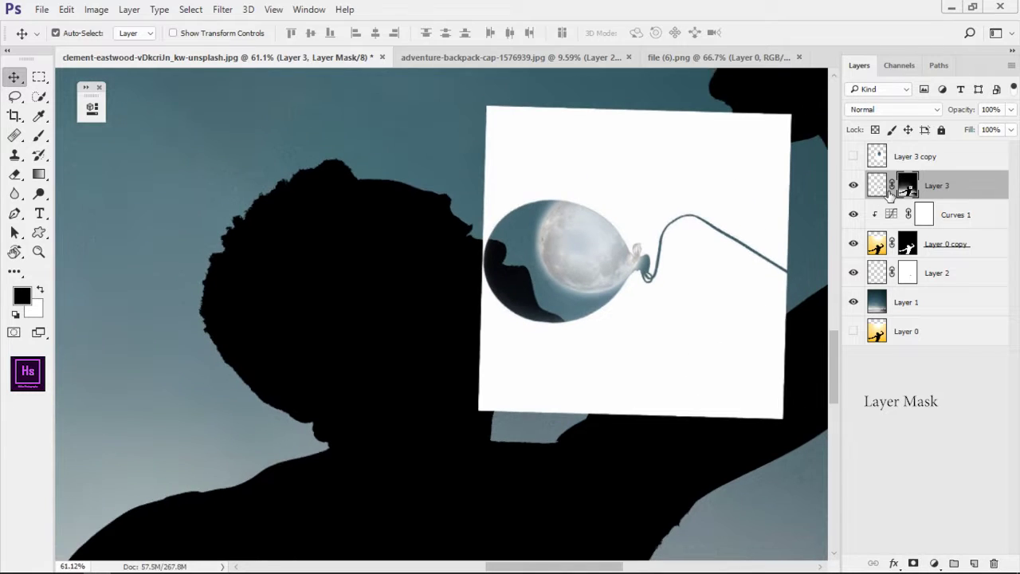
Invert the balloon's mask and move the balloon over the moon at the man's mouth
{"action": "key", "text": "ctrl+i"}
{"action": "scroll", "coordinate": [428, 266], "scroll_direction": "up", "scroll_amount": 3}
{"action": "scroll", "coordinate": [503, 209], "scroll_direction": "up", "scroll_amount": 2}
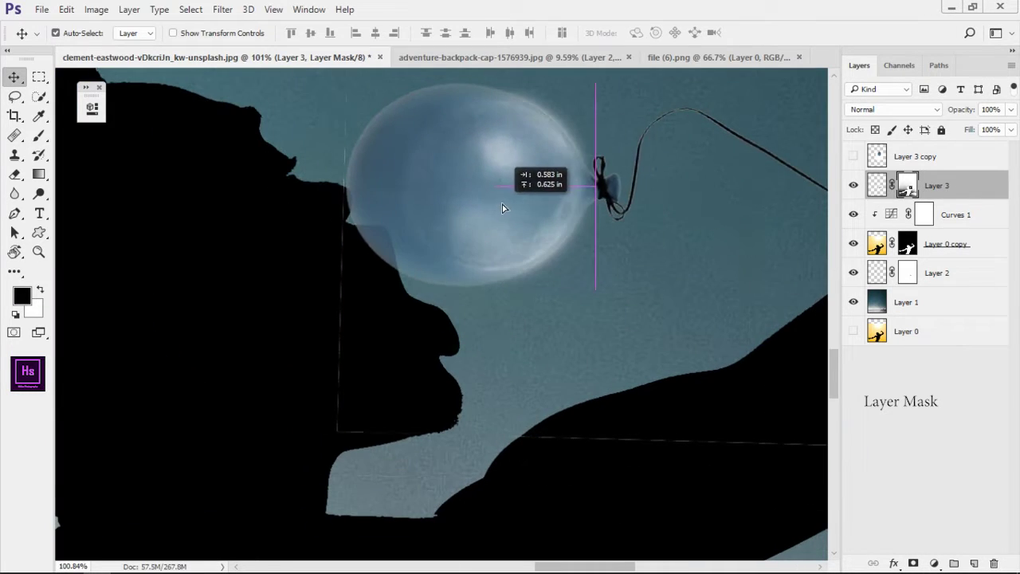
{"action": "scroll", "coordinate": [544, 222], "scroll_direction": "up", "scroll_amount": 1}
{"action": "left_click_drag", "start_coordinate": [543, 222], "coordinate": [569, 194]}
{"action": "scroll", "coordinate": [677, 246], "scroll_direction": "down", "scroll_amount": 3}
{"action": "scroll", "coordinate": [547, 264], "scroll_direction": "up", "scroll_amount": 3}
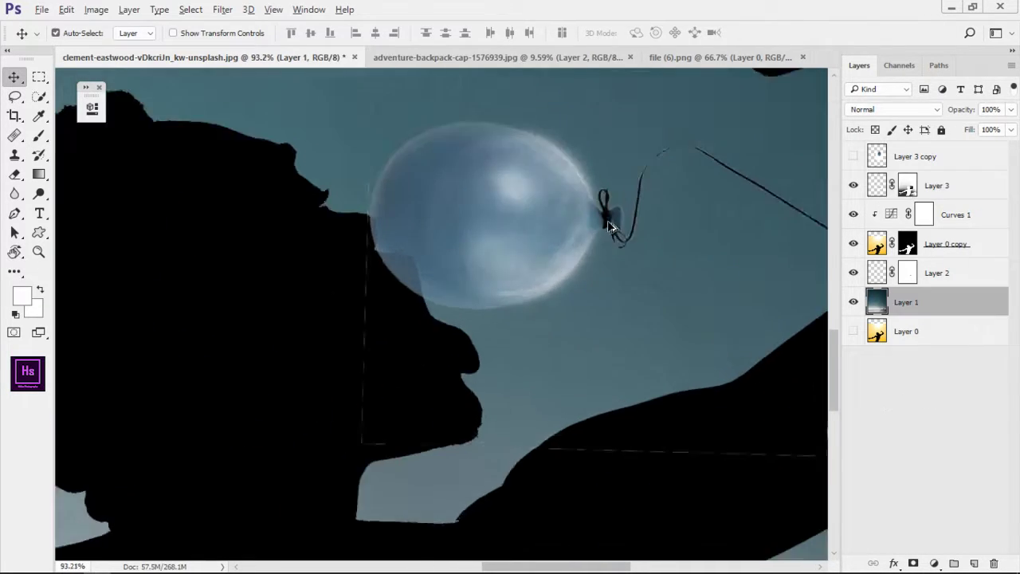
{"action": "left_click_drag", "start_coordinate": [547, 264], "coordinate": [497, 295]}
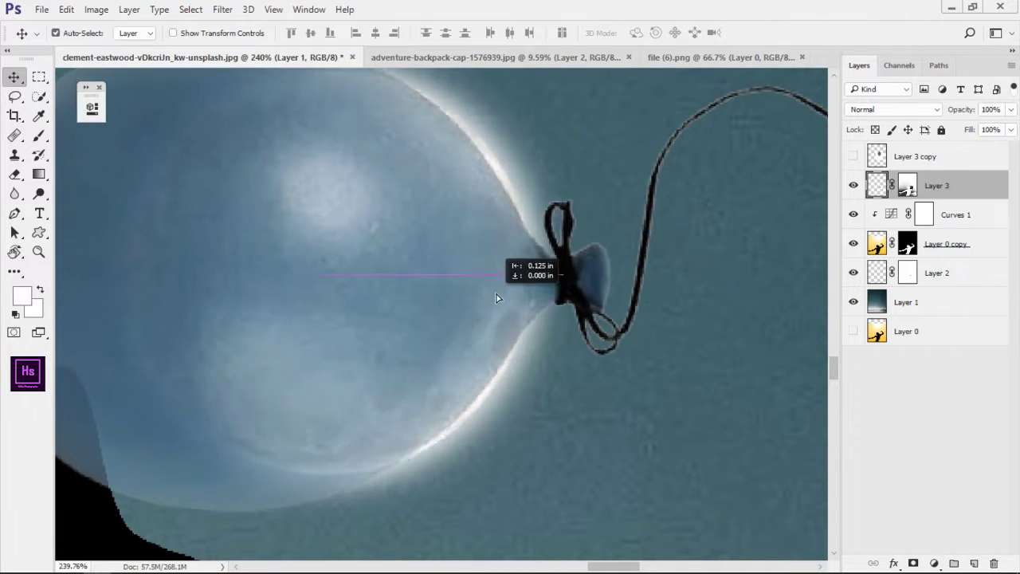
{"action": "scroll", "coordinate": [474, 307], "scroll_direction": "down", "scroll_amount": 2}
{"action": "scroll", "coordinate": [473, 307], "scroll_direction": "down", "scroll_amount": 3}
Paint the mask white with a 102 px soft brush at 55% flow over the bluish right half
{"action": "key", "text": "ctrl+backslash"}
{"action": "key", "text": "b"}
{"action": "key", "text": "d"}
{"action": "scroll", "coordinate": [442, 391], "scroll_direction": "up", "scroll_amount": 2}
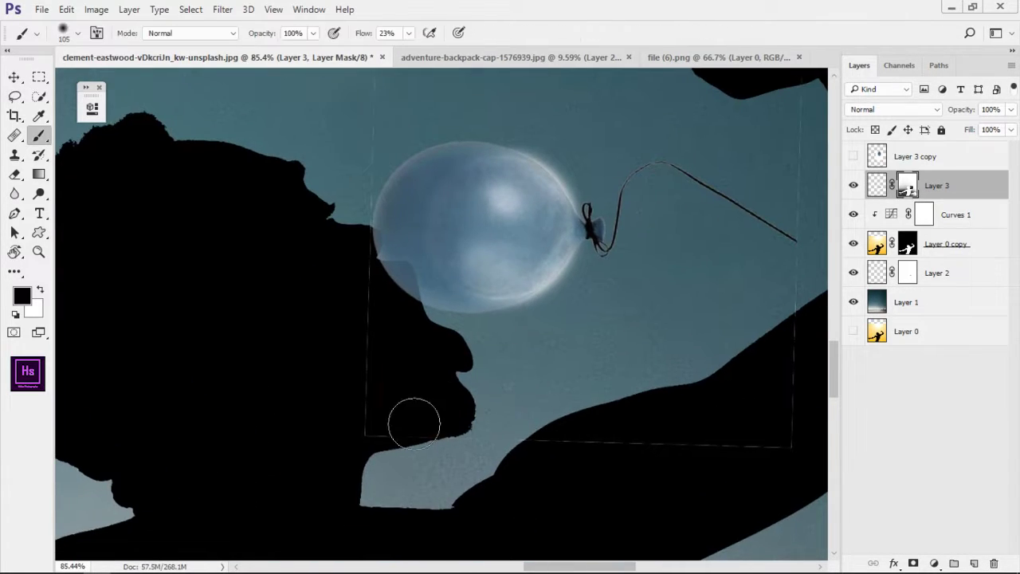
{"action": "key", "text": "shift+0"}
{"action": "scroll", "coordinate": [692, 439], "scroll_direction": "down", "scroll_amount": 3}
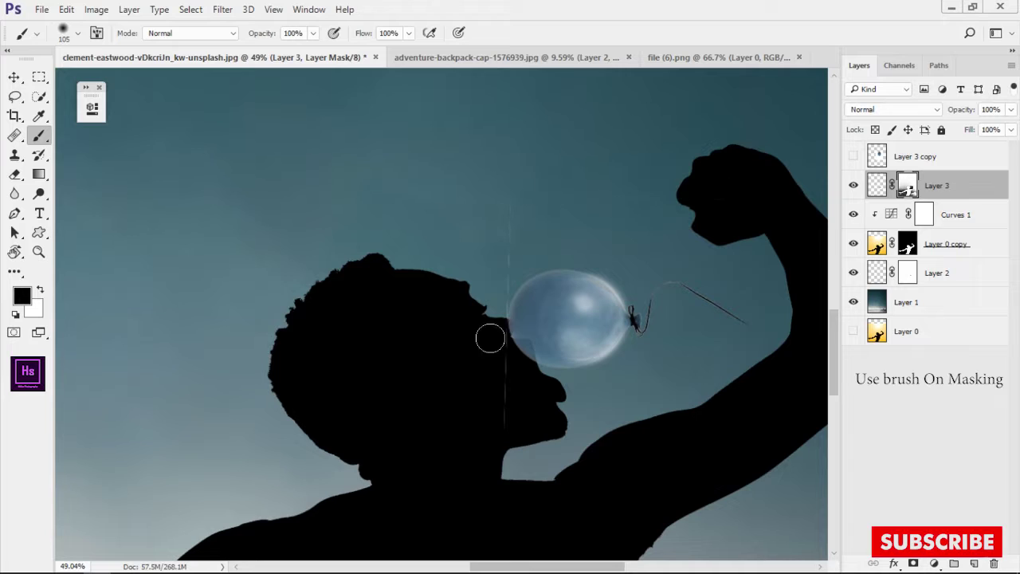
{"action": "scroll", "coordinate": [576, 358], "scroll_direction": "up", "scroll_amount": 3}
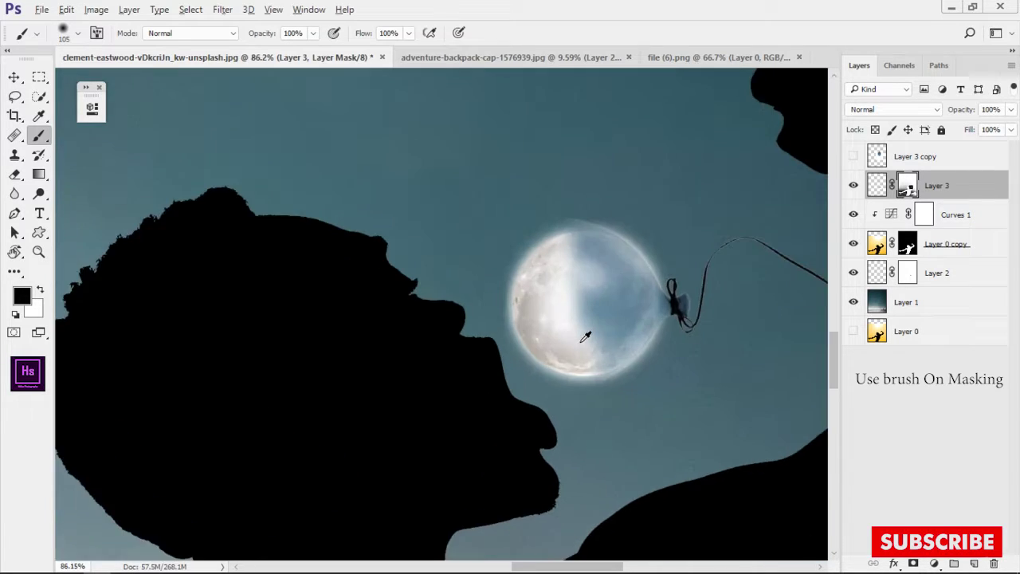
{"action": "scroll", "coordinate": [585, 335], "scroll_direction": "up", "scroll_amount": 2}
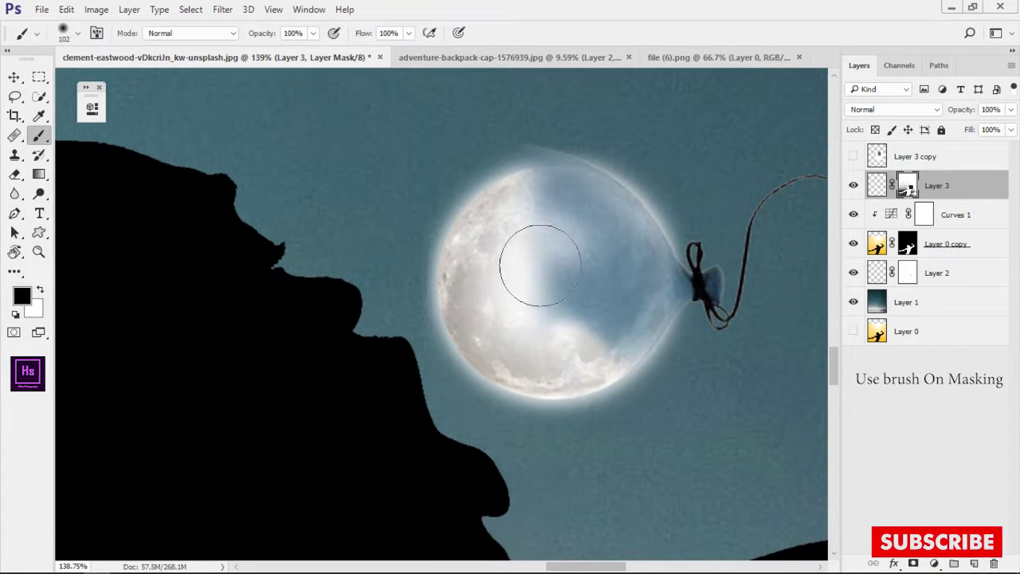
{"action": "key", "text": "shift+5"}
{"action": "key", "text": "shift+5"}
{"action": "left_click_drag", "start_coordinate": [578, 291], "coordinate": [563, 146]}
{"action": "scroll", "coordinate": [671, 167], "scroll_direction": "down", "scroll_amount": 3}
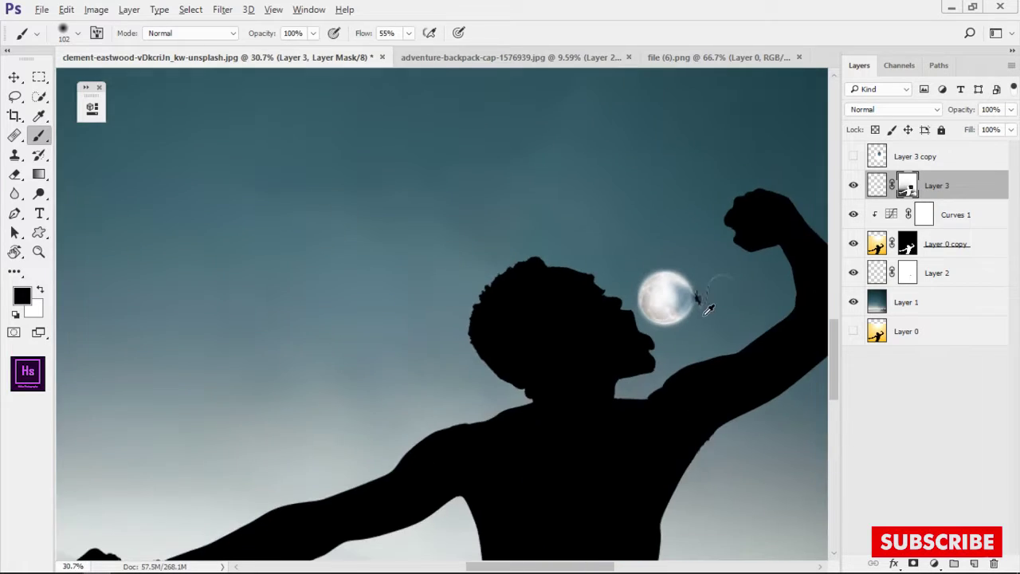
{"action": "scroll", "coordinate": [704, 290], "scroll_direction": "up", "scroll_amount": 3}
Try a brightening Curves adjustment clipped to the balloon, then delete it
{"action": "left_click", "coordinate": [938, 562]}
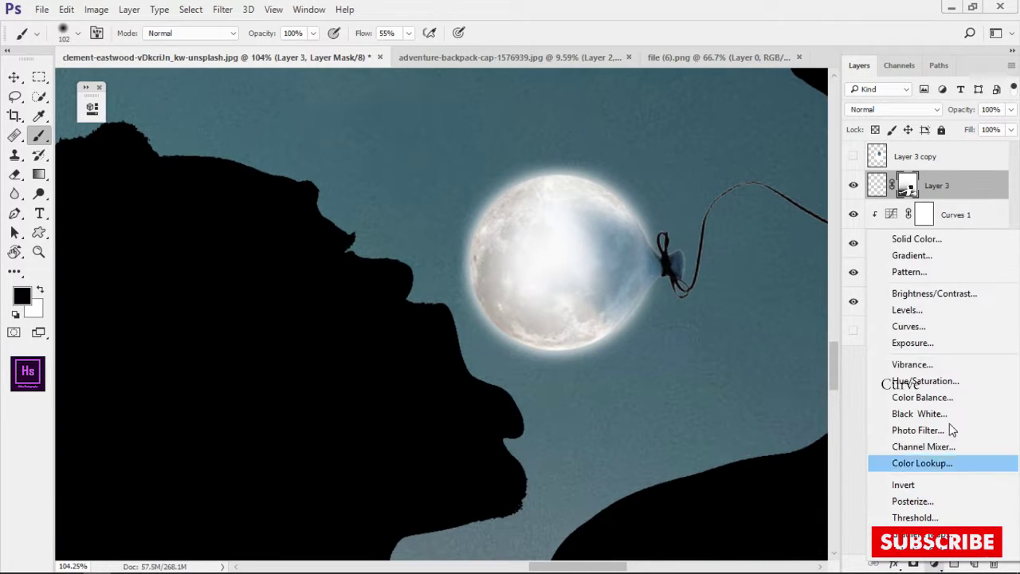
{"action": "left_click", "coordinate": [927, 326]}
{"action": "mouse_move", "coordinate": [232, 245]}
{"action": "left_mouse_down"}
{"action": "mouse_move", "coordinate": [240, 235]}
{"action": "mouse_move", "coordinate": [219, 217]}
{"action": "mouse_move", "coordinate": [244, 199]}
{"action": "left_mouse_up"}
{"action": "left_click", "coordinate": [203, 355]}
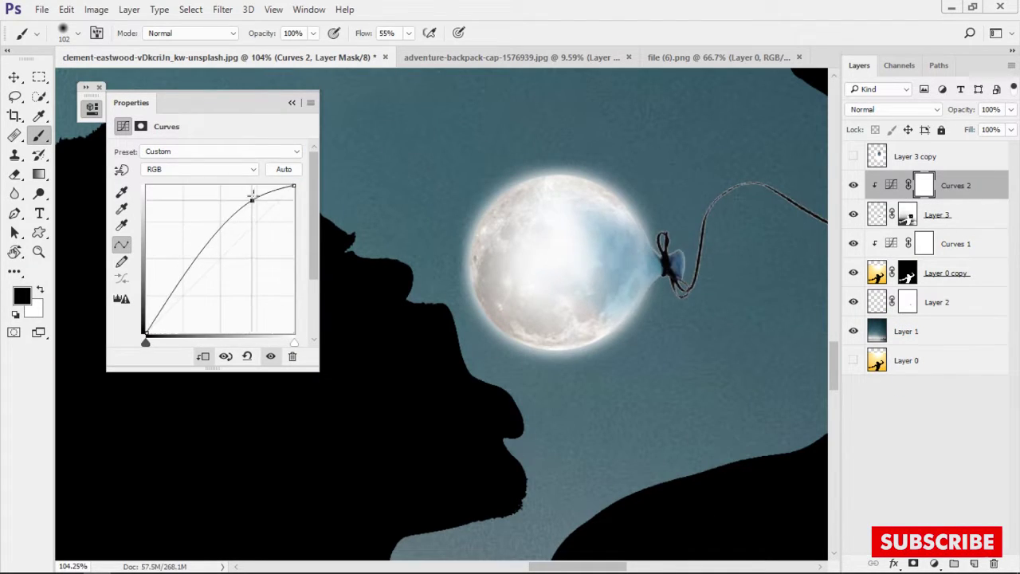
{"action": "left_click", "coordinate": [969, 186]}
{"action": "key", "text": "Delete"}
Clip a Levels adjustment to the balloon with the white input lowered to 151
{"action": "left_click", "coordinate": [938, 562]}
{"action": "left_click", "coordinate": [865, 306]}
{"action": "left_click", "coordinate": [204, 355]}
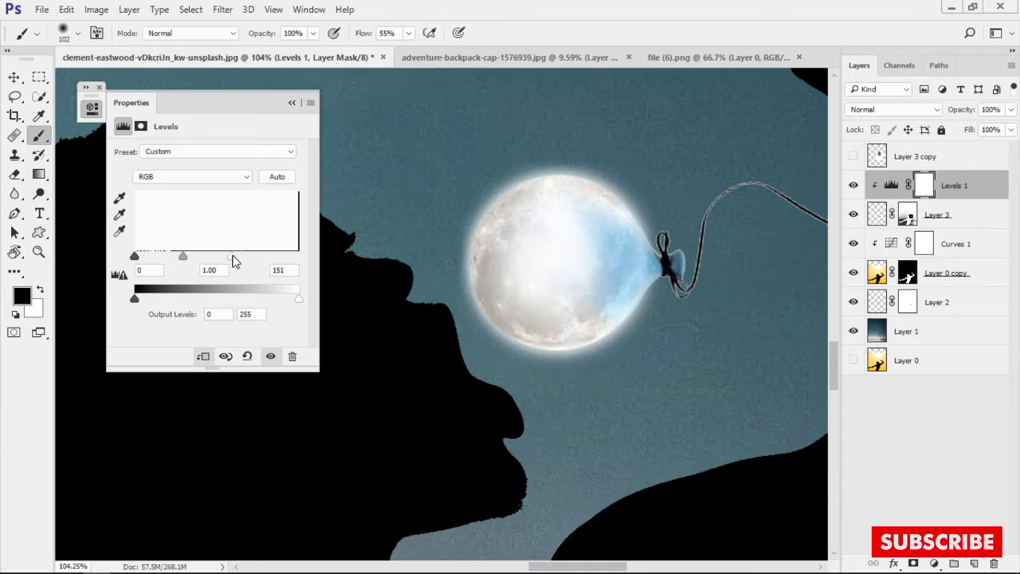
{"action": "left_click_drag", "start_coordinate": [299, 255], "coordinate": [190, 257]}
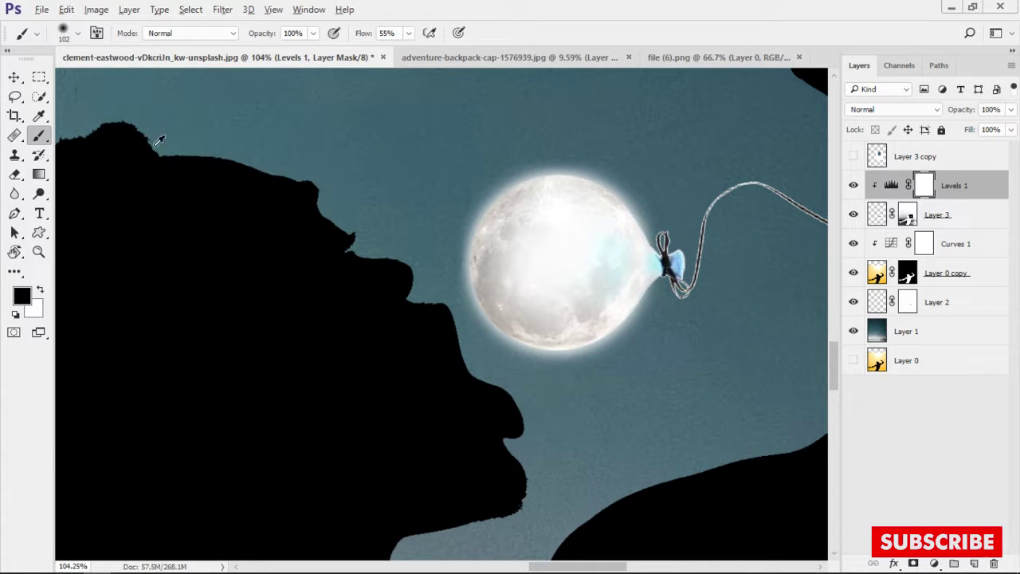
{"action": "scroll", "coordinate": [154, 137], "scroll_direction": "down", "scroll_amount": 2}
{"action": "scroll", "coordinate": [421, 288], "scroll_direction": "down", "scroll_amount": 5}
{"action": "scroll", "coordinate": [518, 388], "scroll_direction": "up", "scroll_amount": 3}
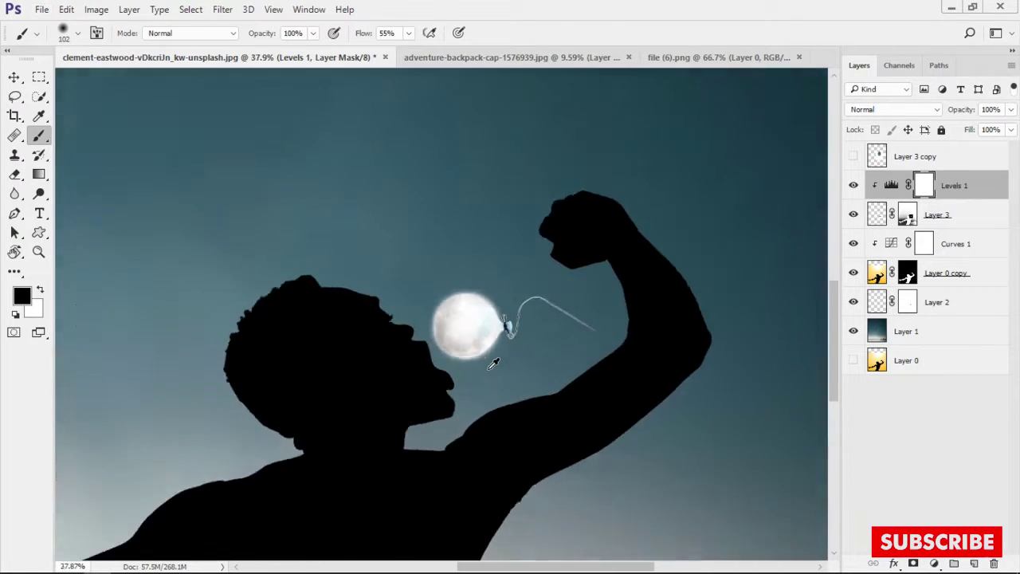
{"action": "scroll", "coordinate": [479, 359], "scroll_direction": "up", "scroll_amount": 2}
Select the balloon layer and start a free transform to rotate it
{"action": "left_click", "coordinate": [940, 217], "text": "shift"}
{"action": "key", "text": "ctrl+t"}
{"action": "scroll", "coordinate": [510, 287], "scroll_direction": "down", "scroll_amount": 2}
Rotate the balloon so its string points to the fist, place it at the man's mouth, and commit
{"action": "left_click_drag", "start_coordinate": [717, 170], "coordinate": [718, 255]}
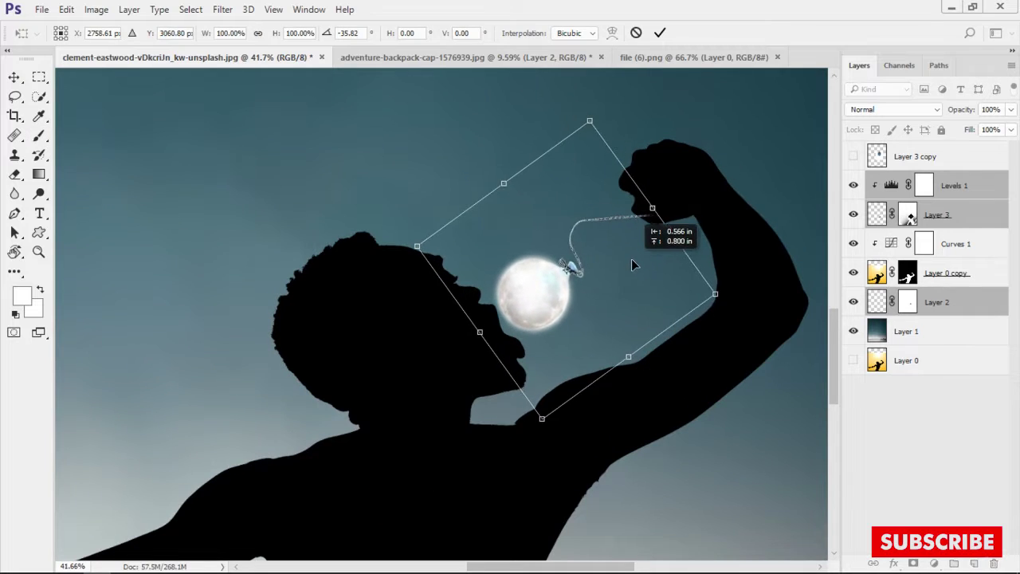
{"action": "left_click_drag", "start_coordinate": [631, 259], "coordinate": [661, 259]}
{"action": "key", "text": "Return"}
{"action": "key", "text": "b"}
{"action": "scroll", "coordinate": [678, 255], "scroll_direction": "down", "scroll_amount": 3}
{"action": "scroll", "coordinate": [511, 303], "scroll_direction": "up", "scroll_amount": 2}
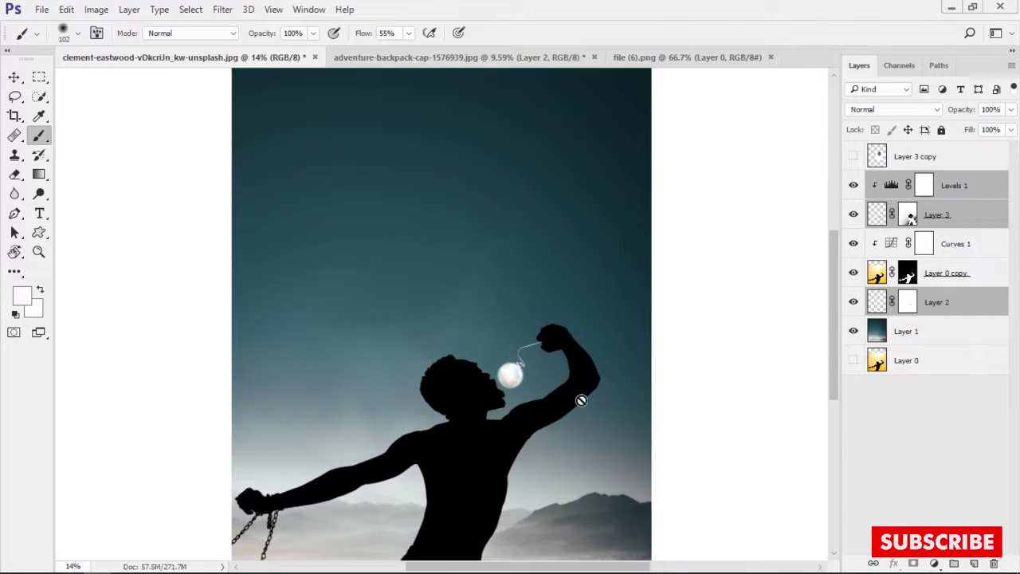
{"action": "scroll", "coordinate": [526, 319], "scroll_direction": "up", "scroll_amount": 2}
{"action": "scroll", "coordinate": [531, 344], "scroll_direction": "up", "scroll_amount": 2}
{"action": "scroll", "coordinate": [531, 344], "scroll_direction": "down", "scroll_amount": 2}
Add a clipped Levels layer with midtones near 0.04 and invert its mask
{"action": "left_click", "coordinate": [935, 563]}
{"action": "left_click", "coordinate": [917, 296]}
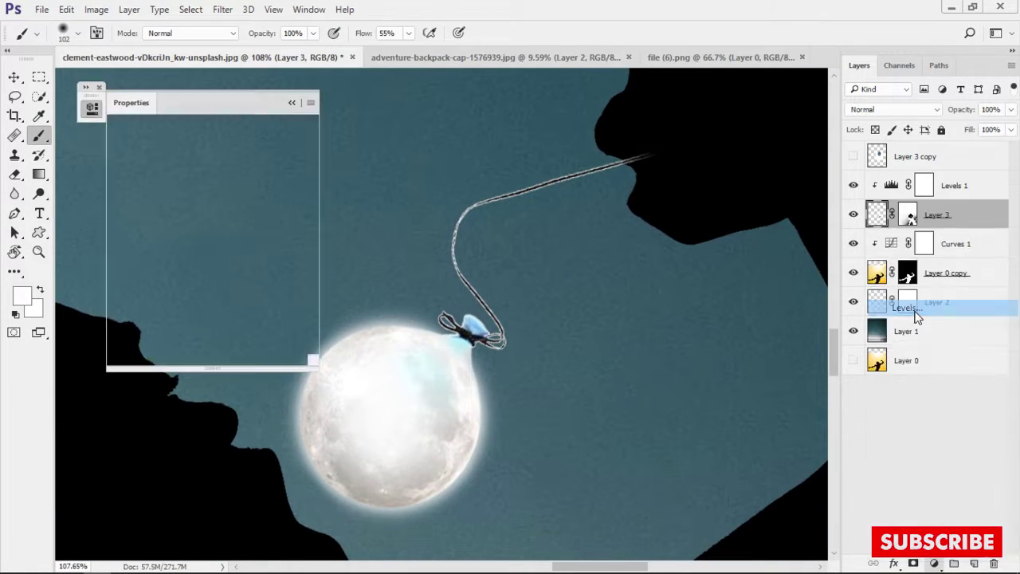
{"action": "left_click_drag", "start_coordinate": [216, 255], "coordinate": [295, 257]}
{"action": "left_click", "coordinate": [292, 102]}
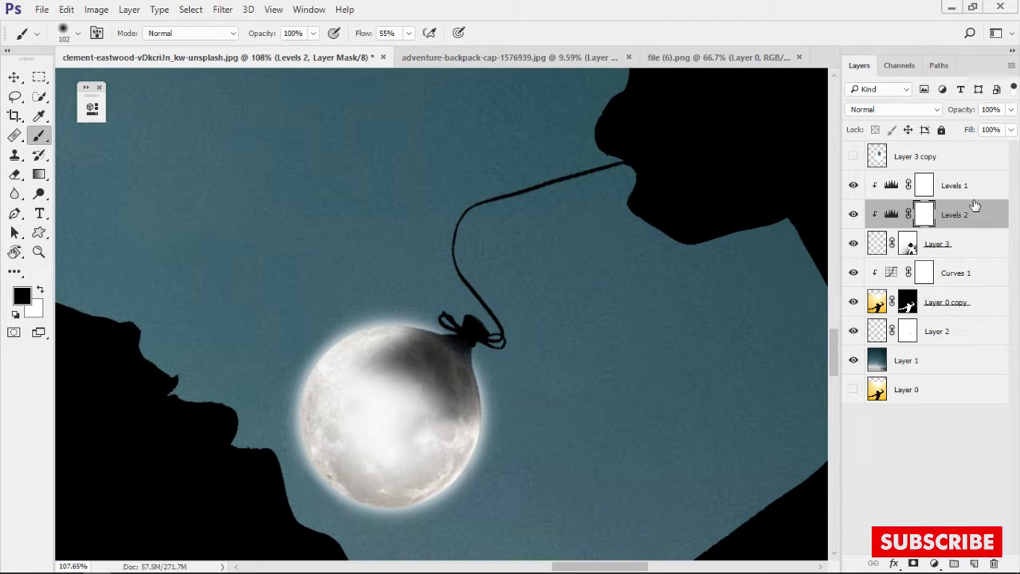
{"action": "key", "text": "ctrl+i"}
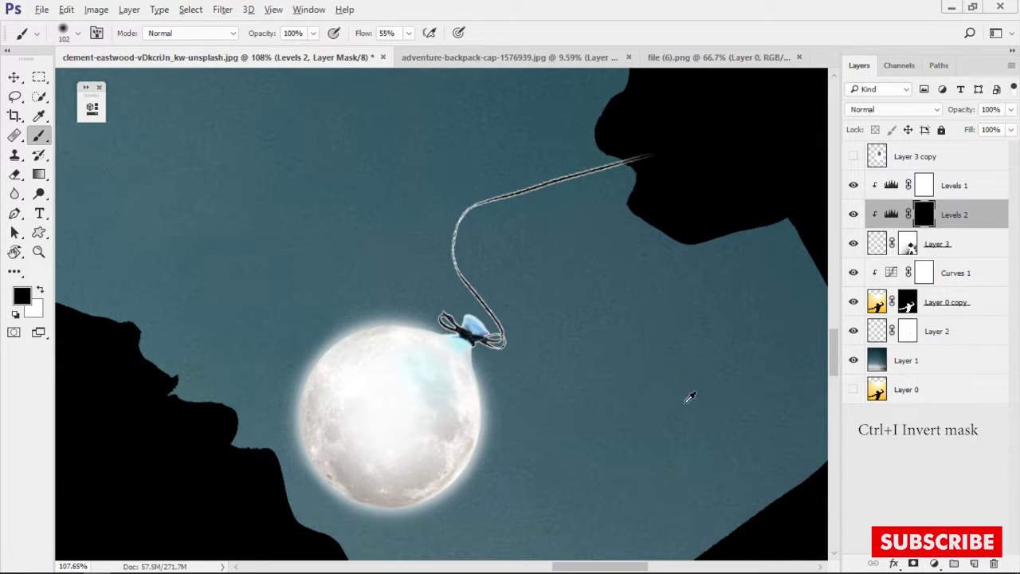
Paint white on the Levels mask along the knot and string, turning them solid black
{"action": "scroll", "coordinate": [690, 397], "scroll_direction": "up", "scroll_amount": 3}
{"action": "left_click_drag", "start_coordinate": [585, 388], "coordinate": [671, 375]}
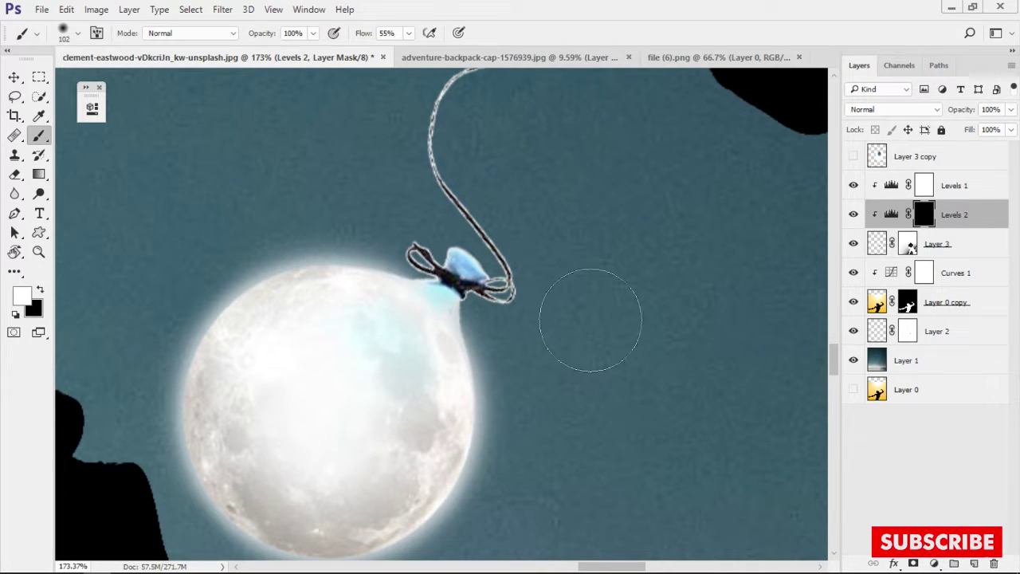
{"action": "left_click_drag", "start_coordinate": [590, 319], "coordinate": [388, 338]}
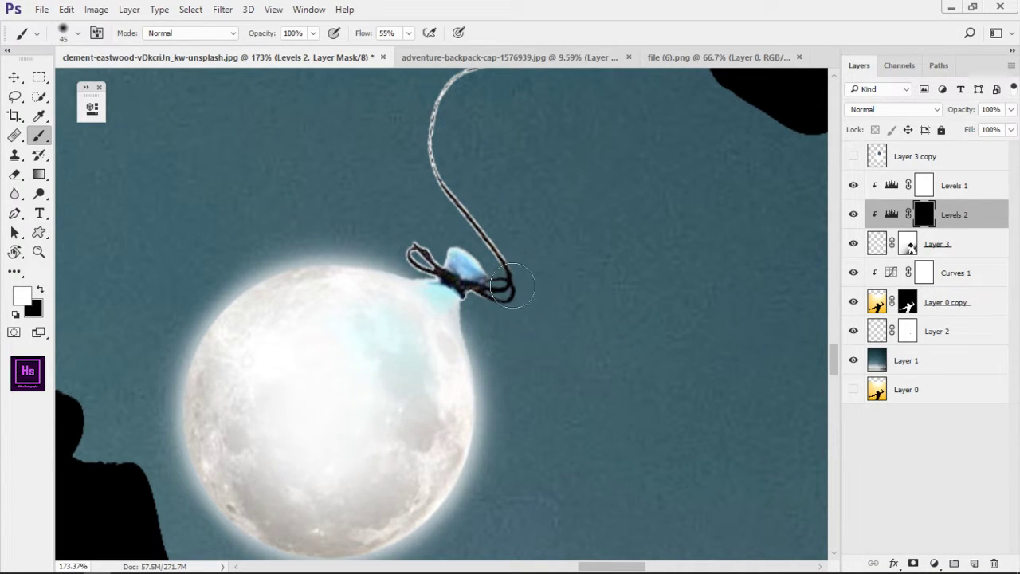
{"action": "scroll", "coordinate": [512, 285], "scroll_direction": "up", "scroll_amount": 3}
{"action": "scroll", "coordinate": [401, 192], "scroll_direction": "down", "scroll_amount": 5}
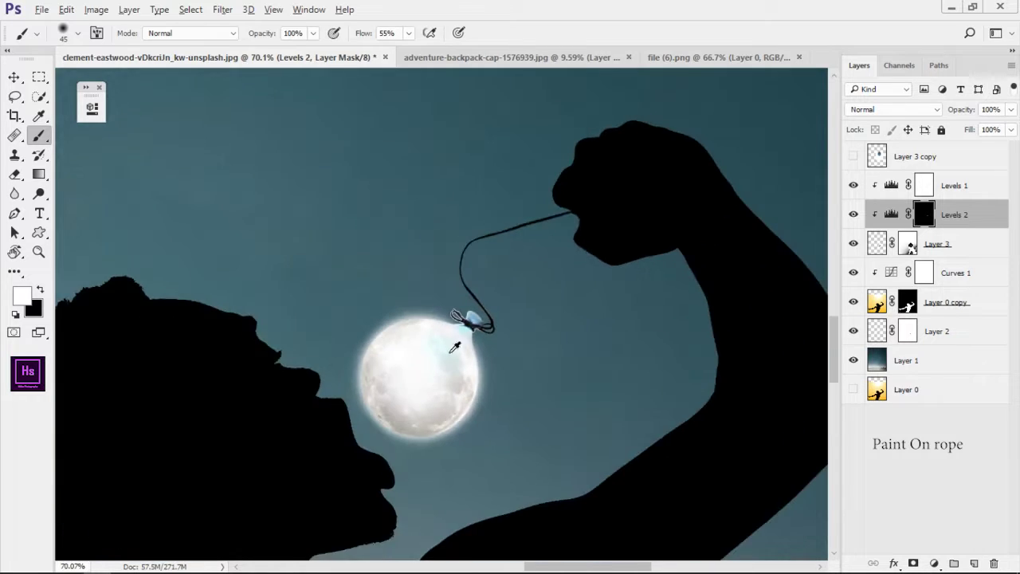
{"action": "scroll", "coordinate": [447, 303], "scroll_direction": "up", "scroll_amount": 8}
{"action": "mouse_move", "coordinate": [475, 271]}
{"action": "left_mouse_down"}
{"action": "mouse_move", "coordinate": [425, 279]}
{"action": "mouse_move", "coordinate": [480, 311]}
{"action": "left_mouse_up"}
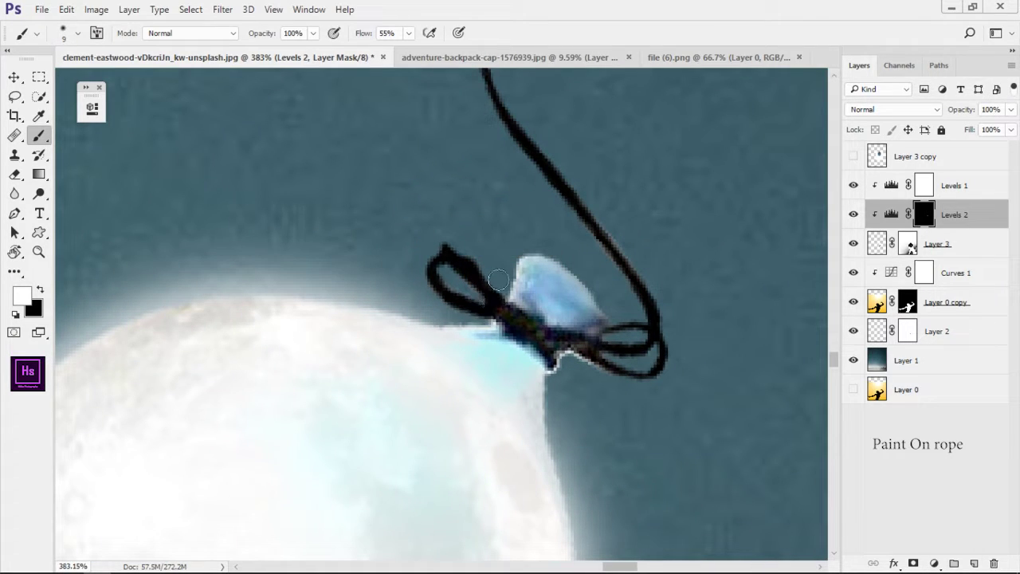
{"action": "scroll", "coordinate": [593, 356], "scroll_direction": "down", "scroll_amount": 2}
{"action": "scroll", "coordinate": [593, 357], "scroll_direction": "down", "scroll_amount": 3}
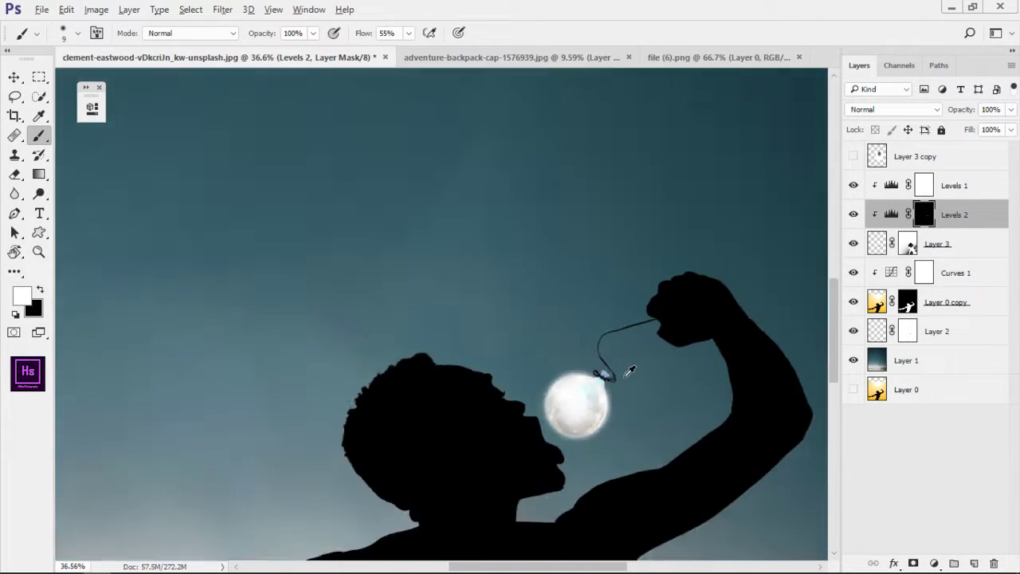
{"action": "scroll", "coordinate": [558, 358], "scroll_direction": "down", "scroll_amount": 3}
{"action": "scroll", "coordinate": [540, 361], "scroll_direction": "up", "scroll_amount": 2}
{"action": "scroll", "coordinate": [540, 361], "scroll_direction": "up", "scroll_amount": 3}
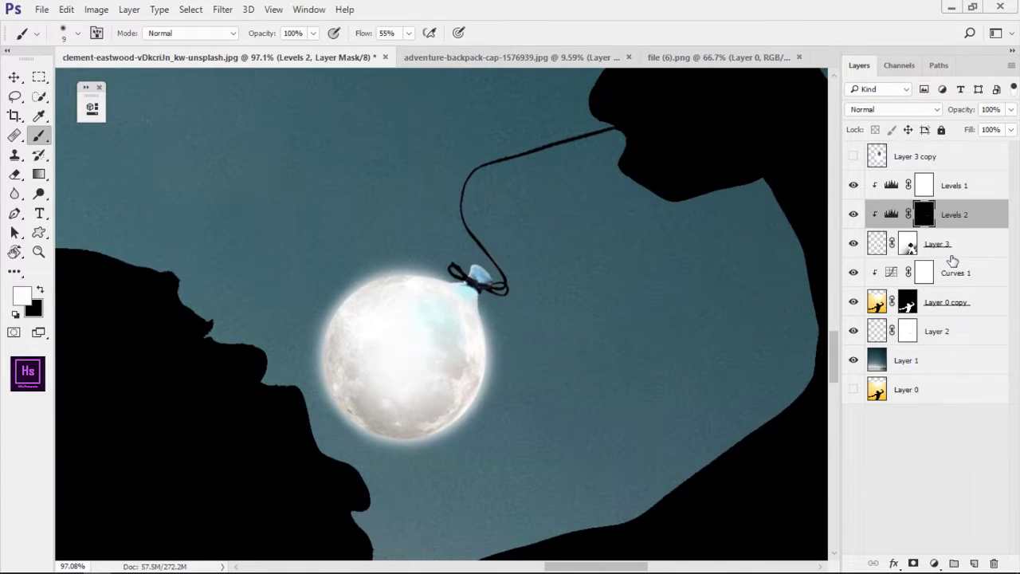
Add a clipped Hue/Saturation layer on the balloon with Cyans saturation at -100
{"action": "left_click", "coordinate": [952, 254]}
{"action": "left_click", "coordinate": [935, 563]}
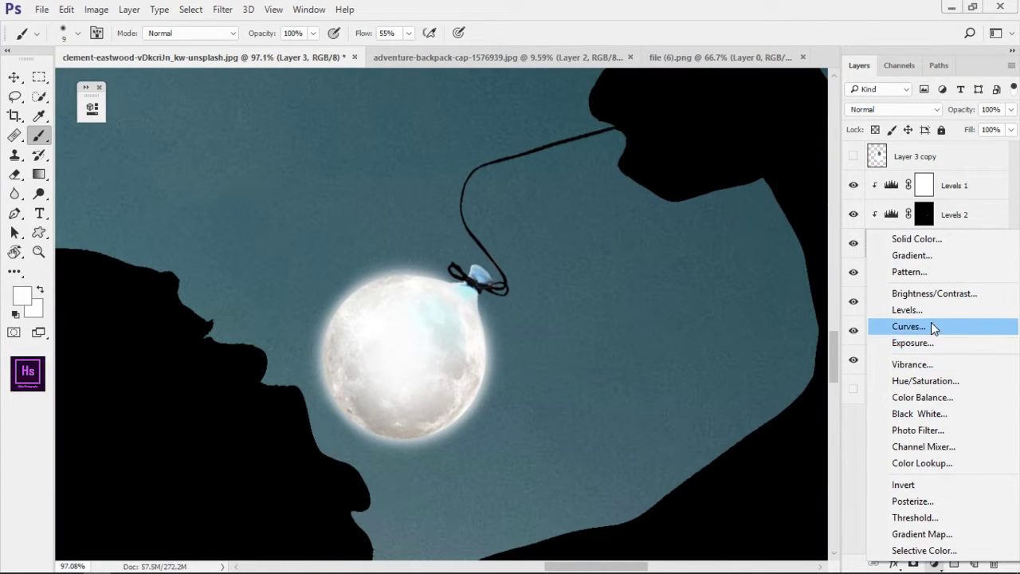
{"action": "left_click", "coordinate": [945, 381]}
{"action": "left_click", "coordinate": [185, 171]}
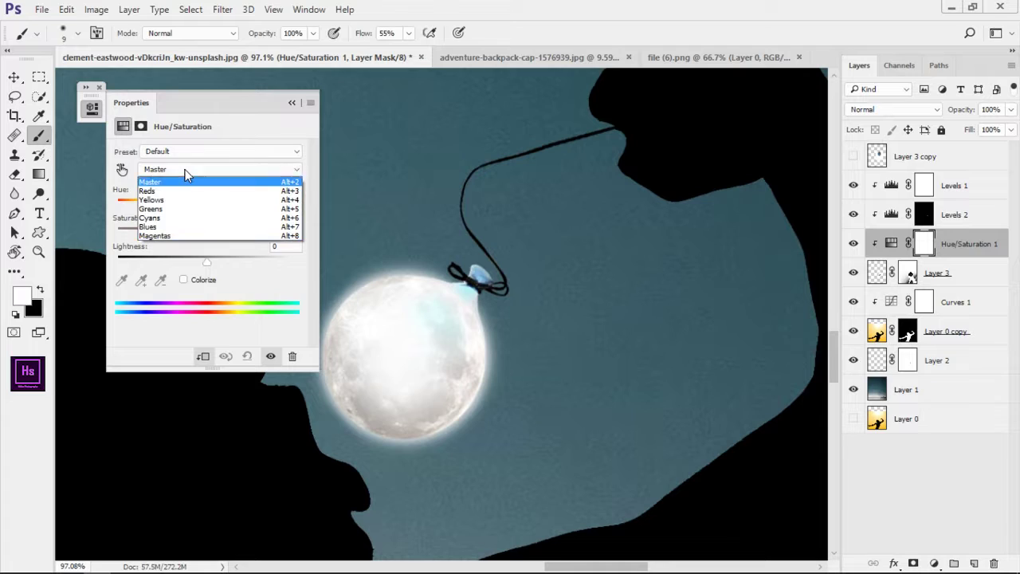
{"action": "left_click", "coordinate": [174, 218]}
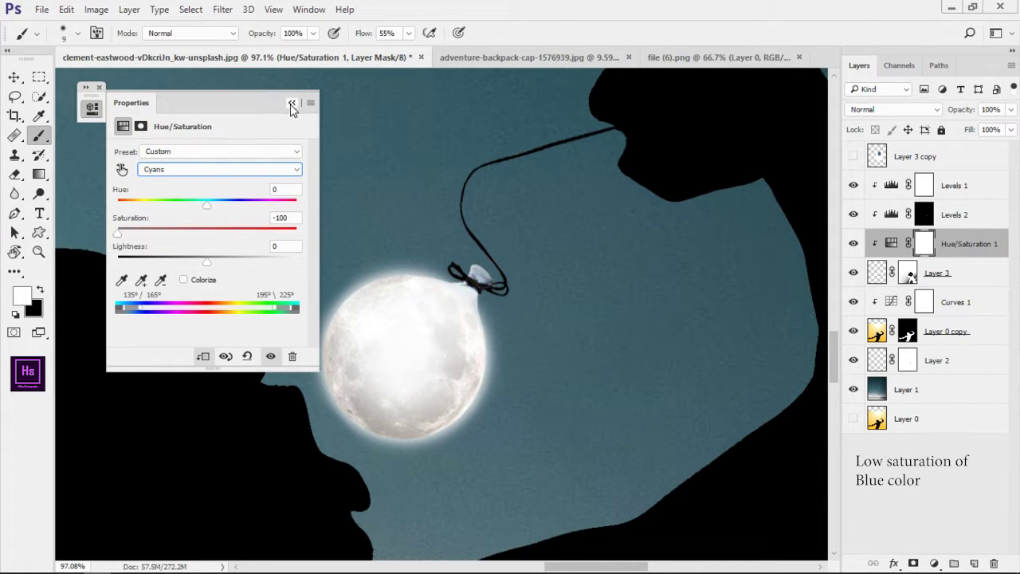
{"action": "left_click", "coordinate": [292, 103]}
{"action": "scroll", "coordinate": [447, 287], "scroll_direction": "down", "scroll_amount": 5}
{"action": "scroll", "coordinate": [462, 294], "scroll_direction": "down", "scroll_amount": 5}
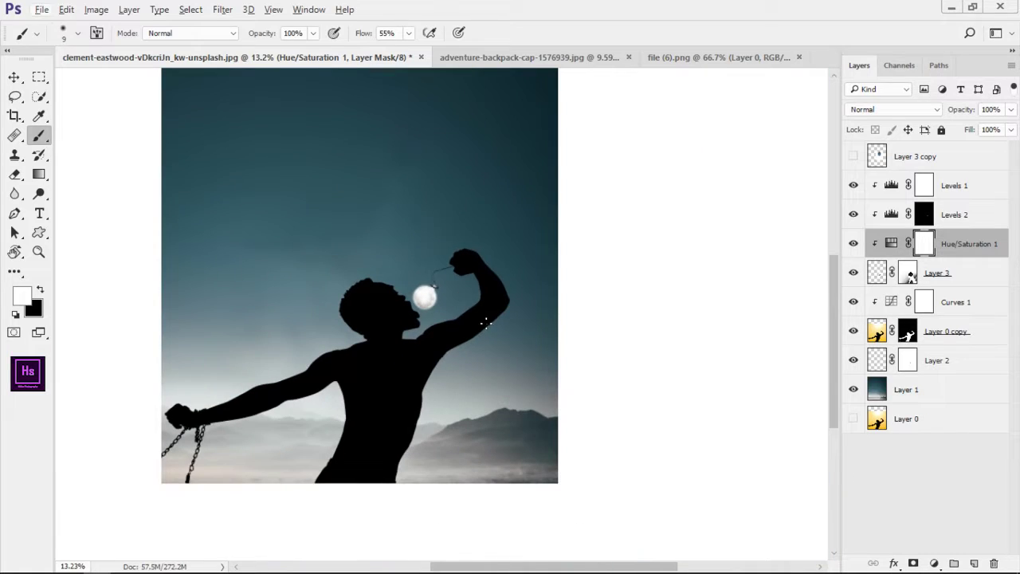
{"action": "scroll", "coordinate": [479, 323], "scroll_direction": "up", "scroll_amount": 2}
{"action": "scroll", "coordinate": [542, 323], "scroll_direction": "up", "scroll_amount": 2}
Shrink the 4:5 crop frame from the corner and shift the image to frame the man and balloon
{"action": "key", "text": "c"}
{"action": "scroll", "coordinate": [490, 361], "scroll_direction": "down", "scroll_amount": 5}
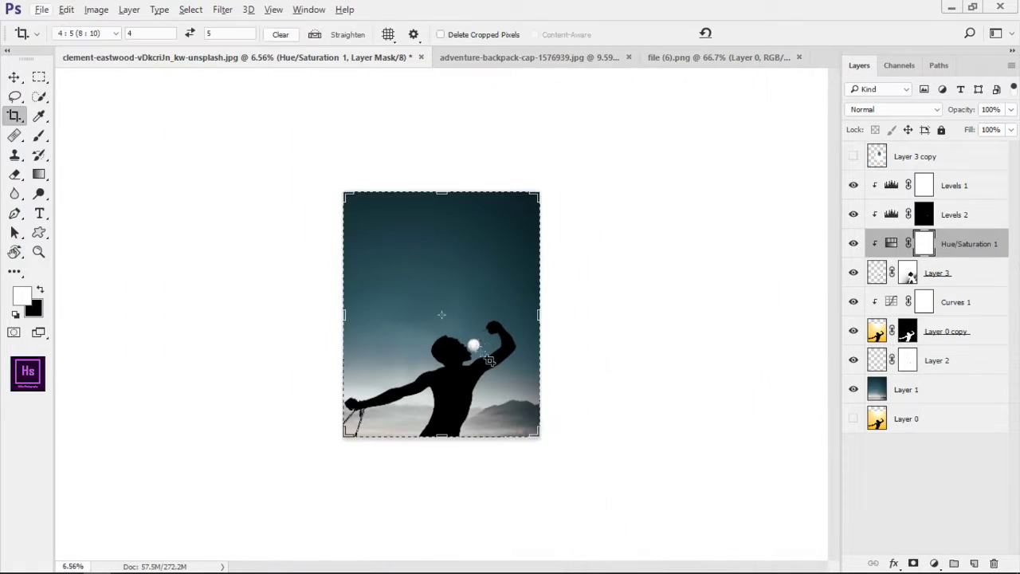
{"action": "left_click_drag", "start_coordinate": [535, 190], "coordinate": [527, 205]}
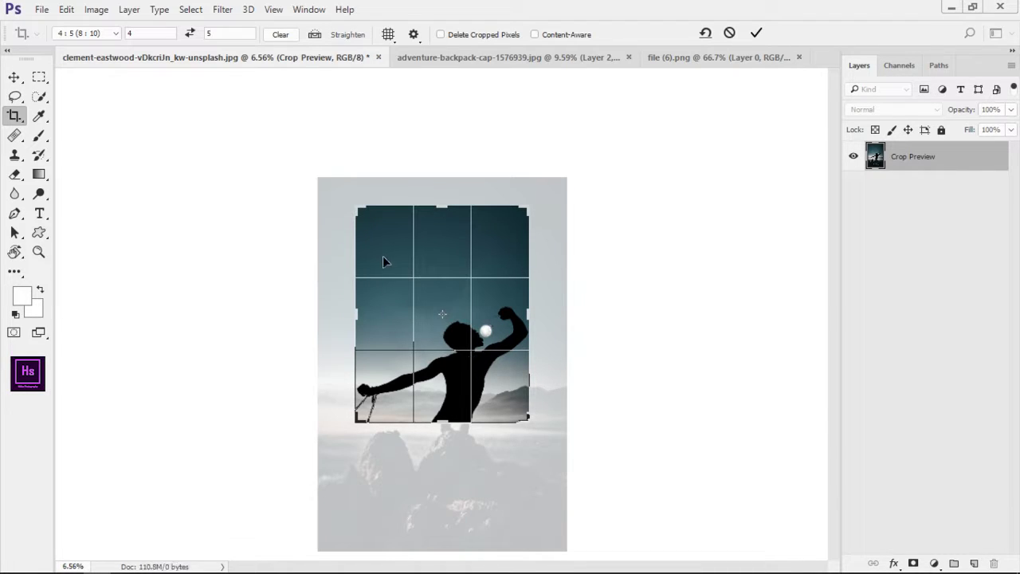
{"action": "left_click_drag", "start_coordinate": [384, 257], "coordinate": [483, 253]}
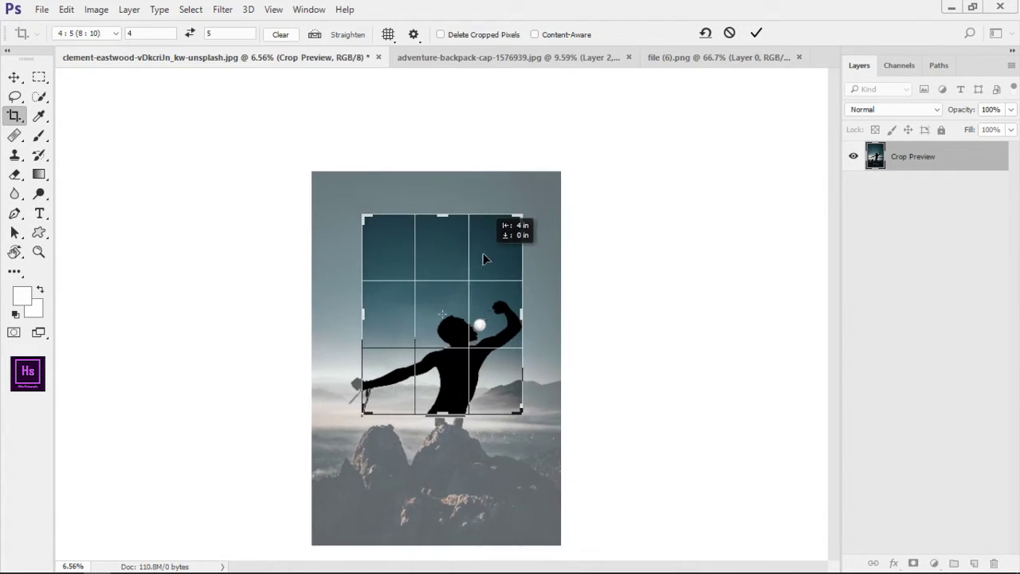
{"action": "key", "text": "Return"}
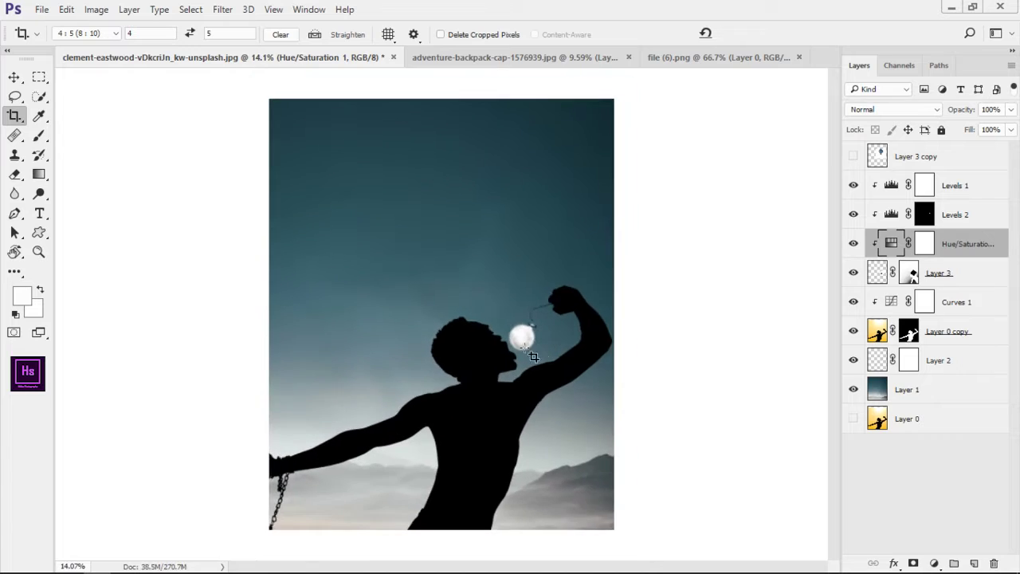
{"action": "scroll", "coordinate": [533, 356], "scroll_direction": "down", "scroll_amount": 2}
{"action": "scroll", "coordinate": [543, 351], "scroll_direction": "up", "scroll_amount": 6}
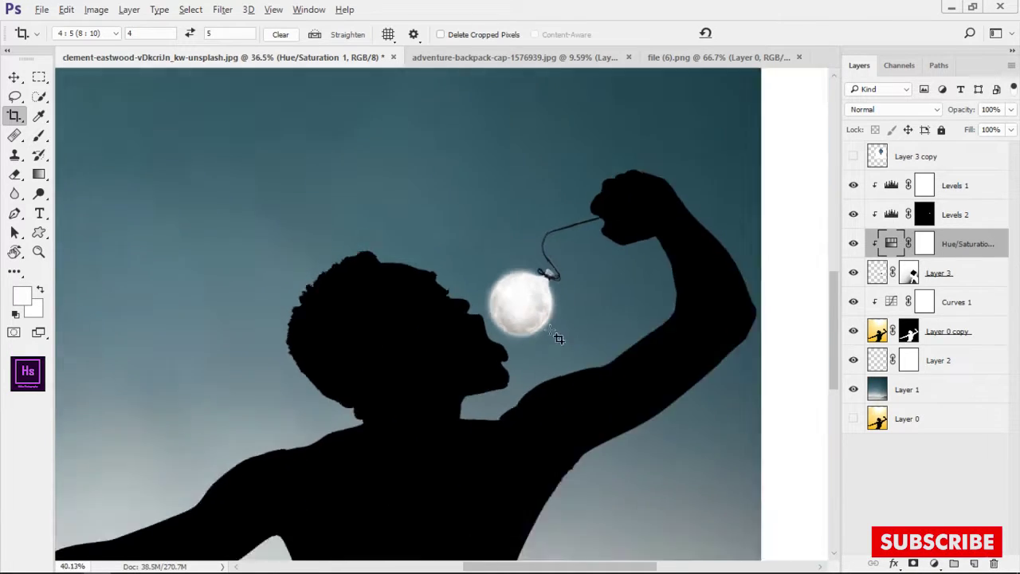
Add a Curves layer that brightens the RGB curve and adjusts the Red channel for the bow and cap
{"action": "scroll", "coordinate": [551, 279], "scroll_direction": "up", "scroll_amount": 10}
{"action": "left_click", "coordinate": [935, 564]}
{"action": "left_click", "coordinate": [917, 327]}
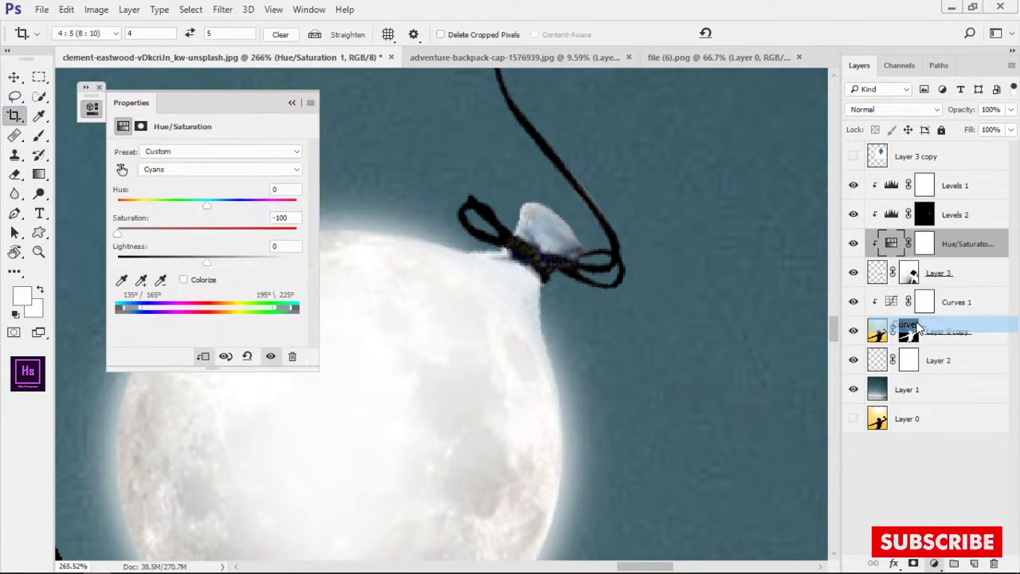
{"action": "left_click_drag", "start_coordinate": [239, 233], "coordinate": [230, 208]}
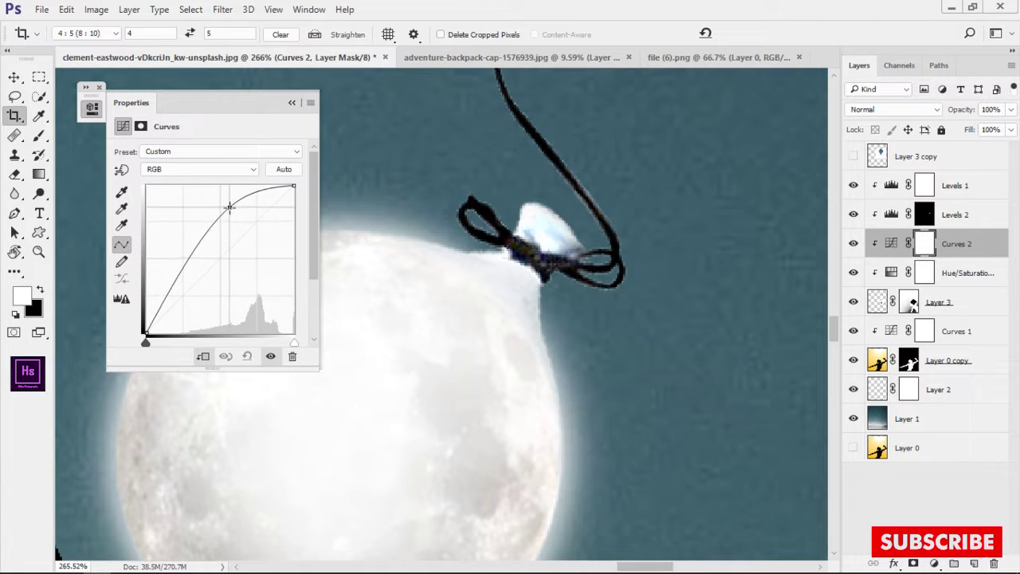
{"action": "left_click", "coordinate": [199, 169]}
{"action": "left_click", "coordinate": [160, 184]}
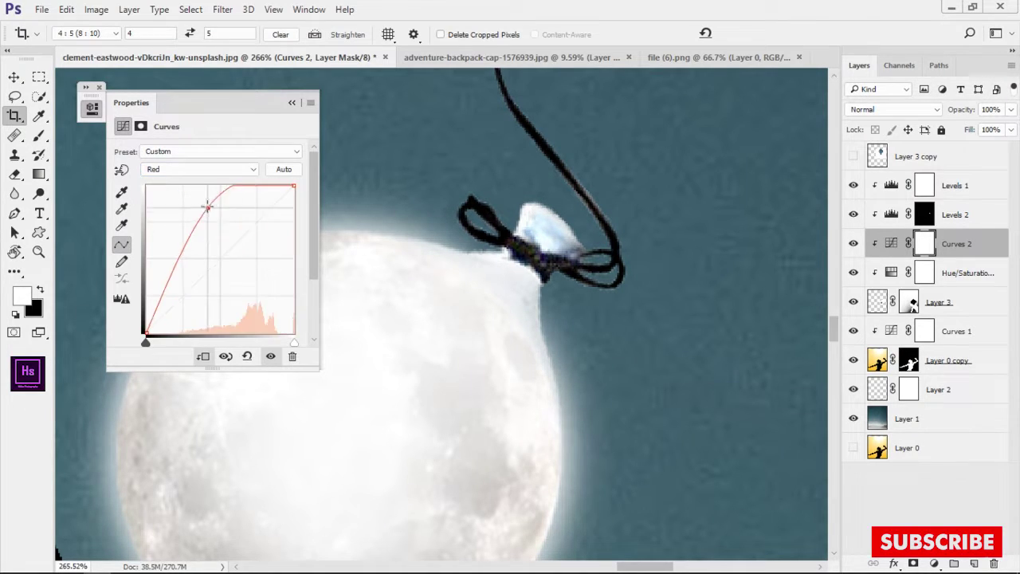
{"action": "mouse_move", "coordinate": [205, 205]}
{"action": "left_mouse_down"}
{"action": "mouse_move", "coordinate": [244, 258]}
{"action": "mouse_move", "coordinate": [218, 178]}
{"action": "left_mouse_up"}
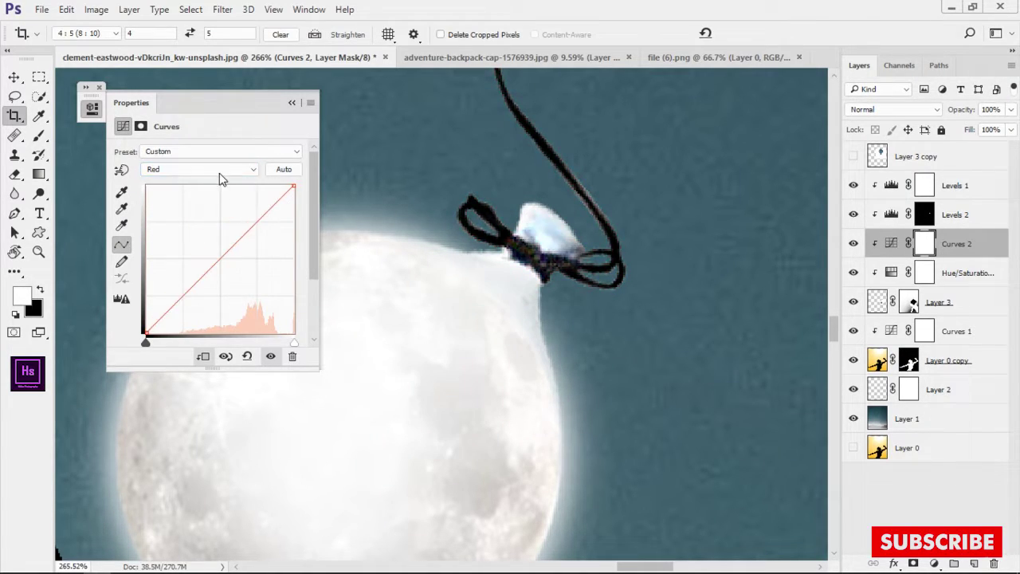
{"action": "key", "text": "alt+2"}
{"action": "mouse_move", "coordinate": [209, 231]}
{"action": "left_mouse_down"}
{"action": "mouse_move", "coordinate": [168, 264]}
{"action": "mouse_move", "coordinate": [184, 278]}
{"action": "left_mouse_up"}
{"action": "left_click", "coordinate": [293, 104]}
Try a Selective Color layer on Whites above Hue/Saturation 1, then delete it
{"action": "left_click", "coordinate": [968, 272]}
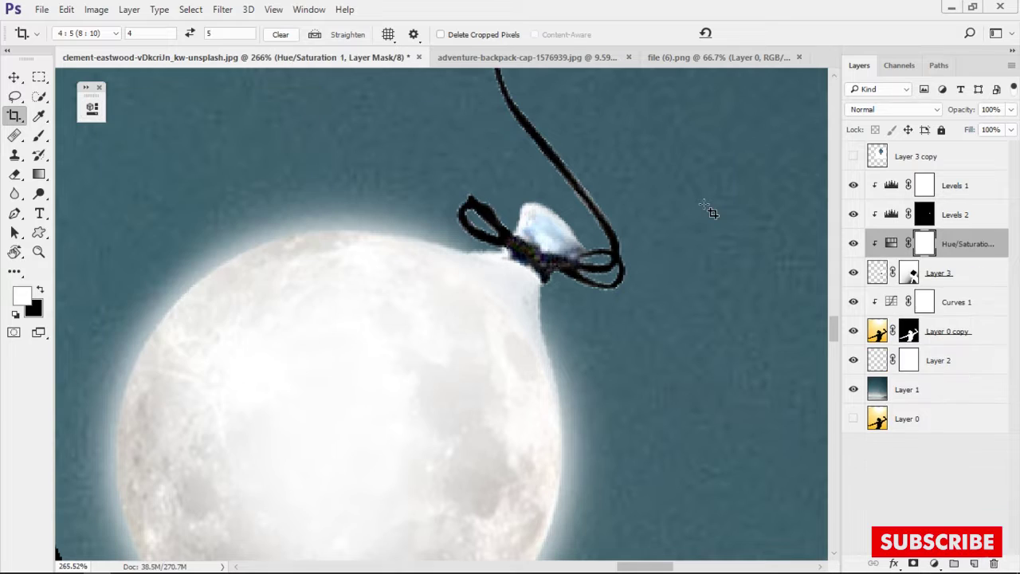
{"action": "left_click", "coordinate": [935, 563]}
{"action": "left_click", "coordinate": [916, 546]}
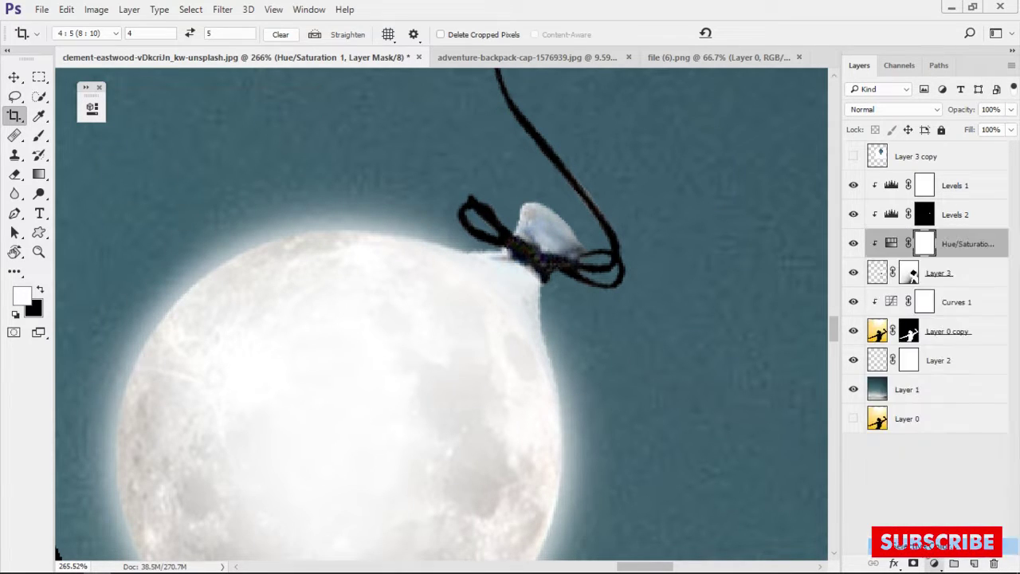
{"action": "left_click", "coordinate": [219, 168]}
{"action": "left_click", "coordinate": [183, 257]}
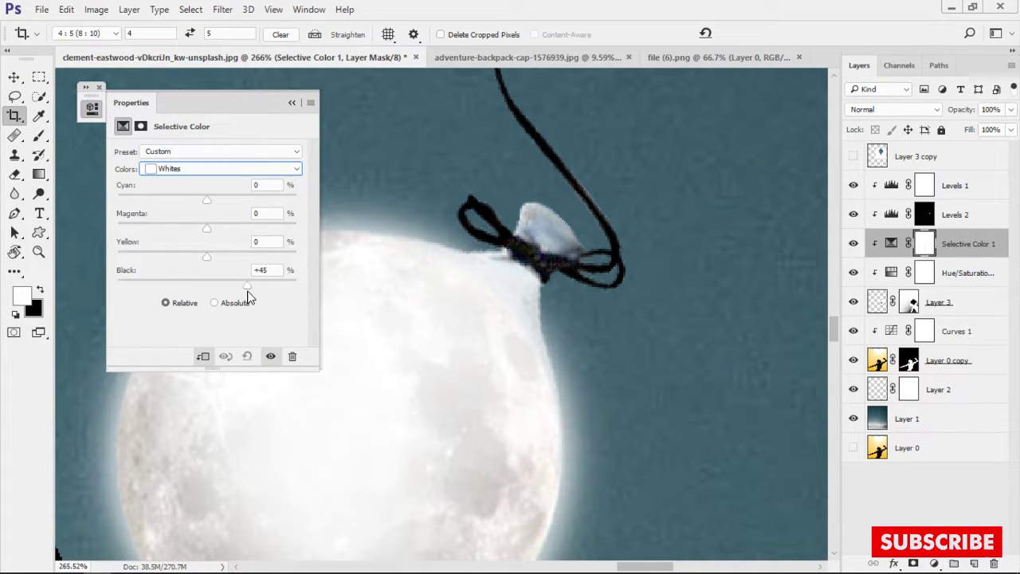
{"action": "key", "text": "Delete"}
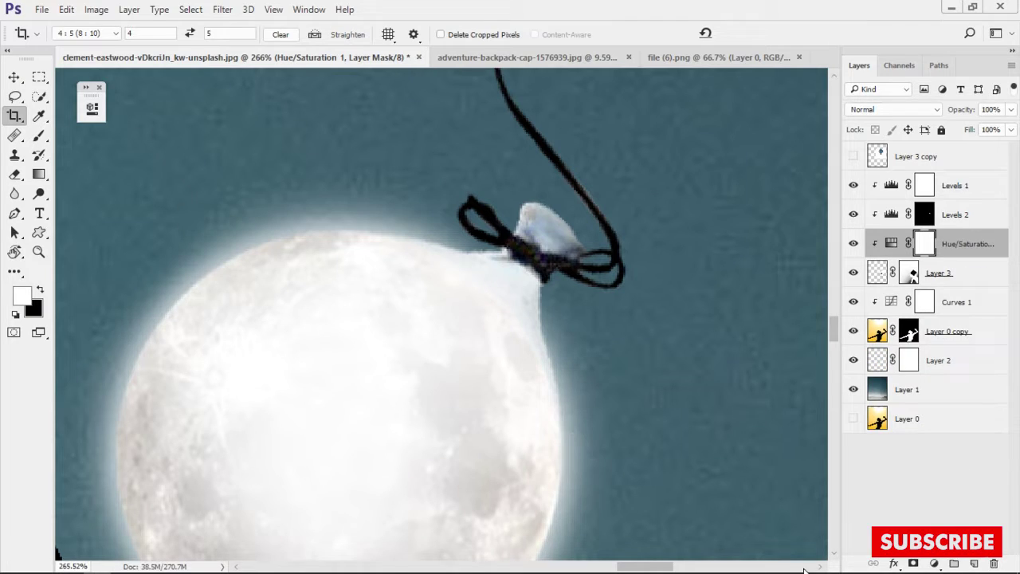
Try a Color Balance layer pushing midtones toward red, then delete it
{"action": "left_click", "coordinate": [935, 563]}
{"action": "left_click", "coordinate": [931, 393]}
{"action": "left_click", "coordinate": [190, 153]}
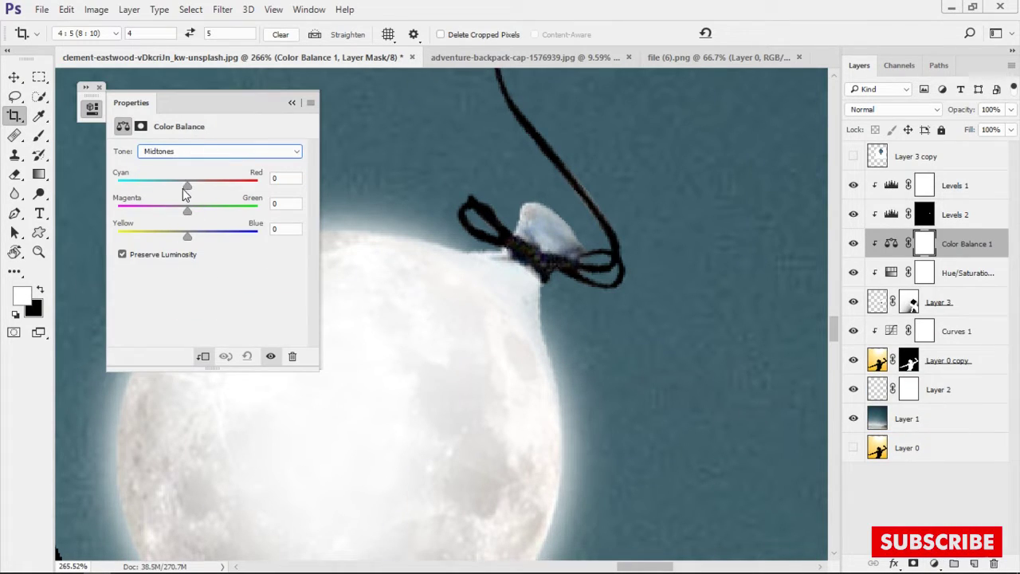
{"action": "left_click_drag", "start_coordinate": [184, 192], "coordinate": [210, 199]}
{"action": "left_click", "coordinate": [291, 102]}
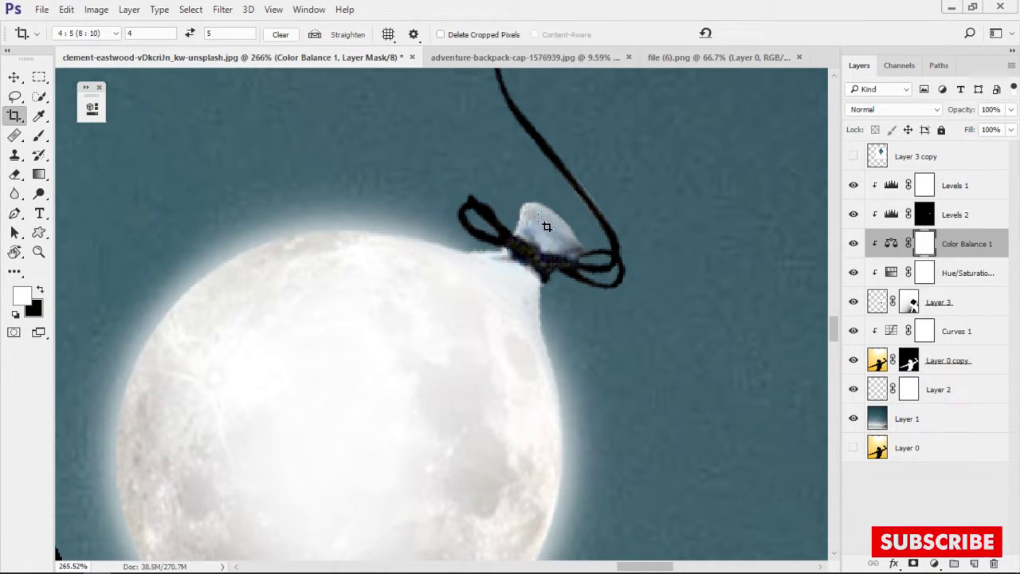
{"action": "key", "text": "Delete"}
Add another clipped Hue/Saturation layer with Blues saturation at -100
{"action": "left_click", "coordinate": [934, 563]}
{"action": "left_click", "coordinate": [940, 379]}
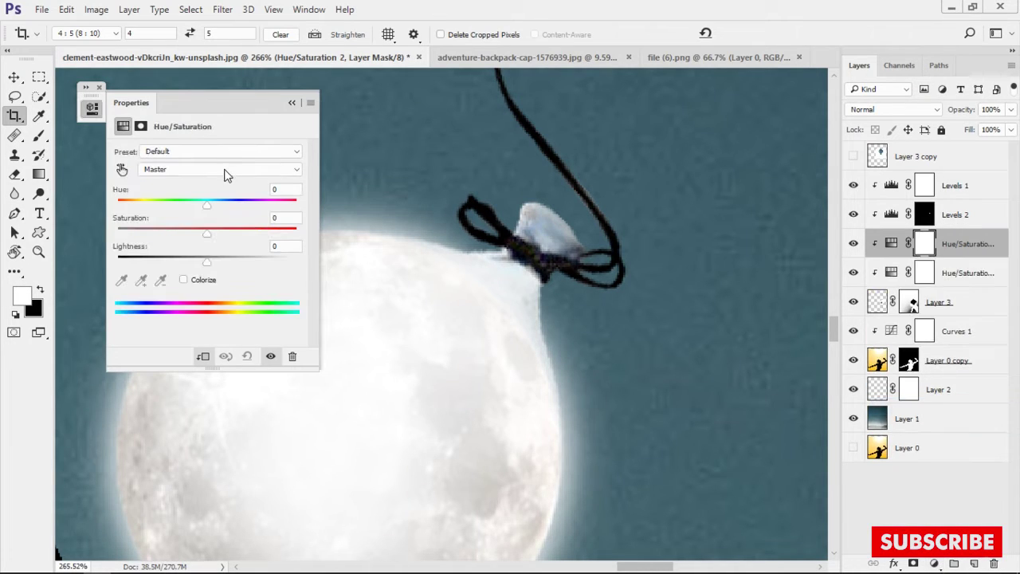
{"action": "left_click", "coordinate": [225, 169]}
{"action": "left_click", "coordinate": [163, 228]}
{"action": "left_click_drag", "start_coordinate": [162, 229], "coordinate": [54, 229]}
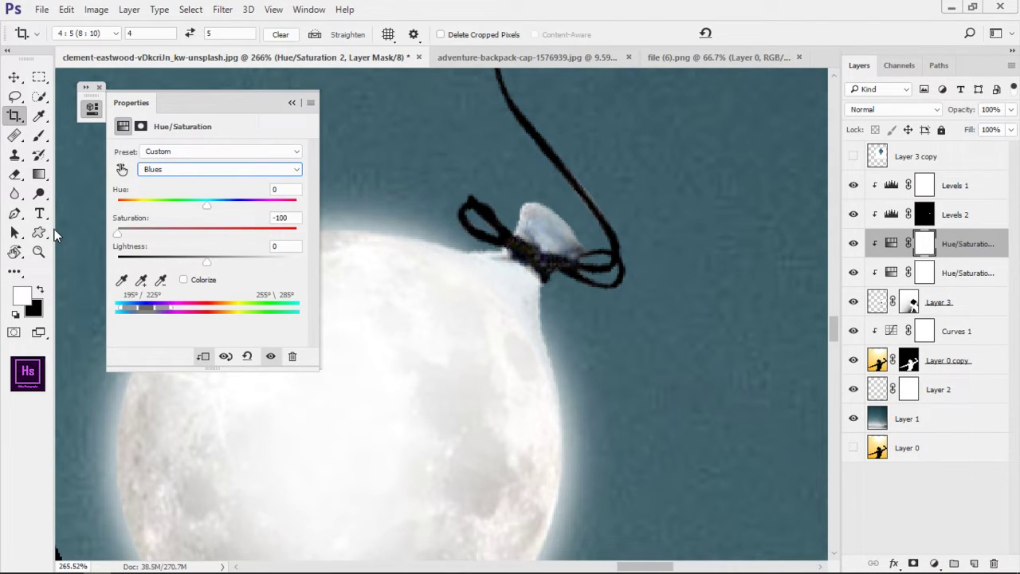
{"action": "left_click", "coordinate": [291, 102]}
{"action": "scroll", "coordinate": [566, 334], "scroll_direction": "down", "scroll_amount": 3}
{"action": "scroll", "coordinate": [583, 341], "scroll_direction": "down", "scroll_amount": 3}
{"action": "scroll", "coordinate": [602, 319], "scroll_direction": "down", "scroll_amount": 1}
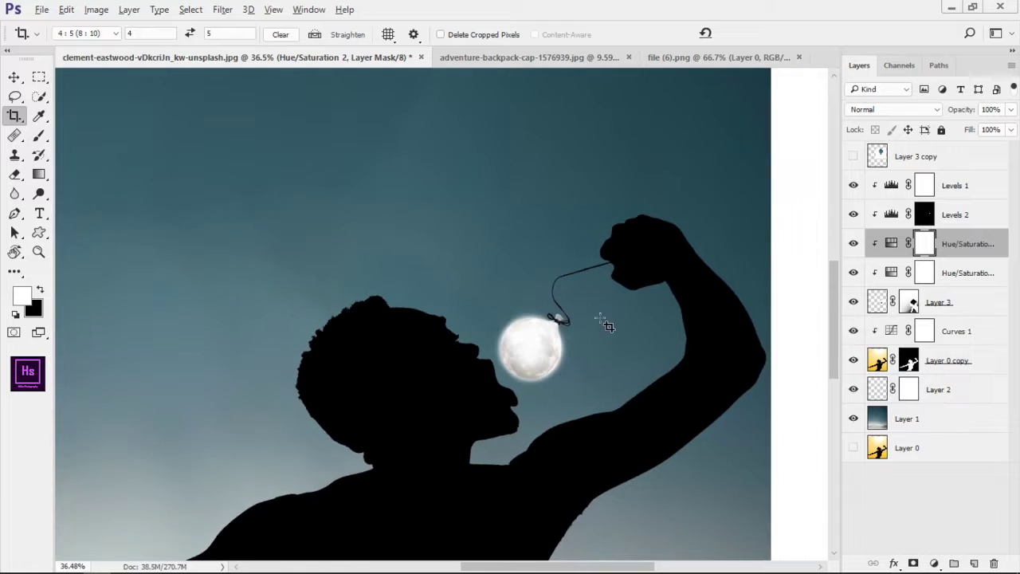
{"action": "scroll", "coordinate": [608, 326], "scroll_direction": "down", "scroll_amount": 3}
{"action": "scroll", "coordinate": [554, 346], "scroll_direction": "up", "scroll_amount": 1}
{"action": "scroll", "coordinate": [554, 346], "scroll_direction": "up", "scroll_amount": 1}
{"action": "scroll", "coordinate": [561, 372], "scroll_direction": "down", "scroll_amount": 2}
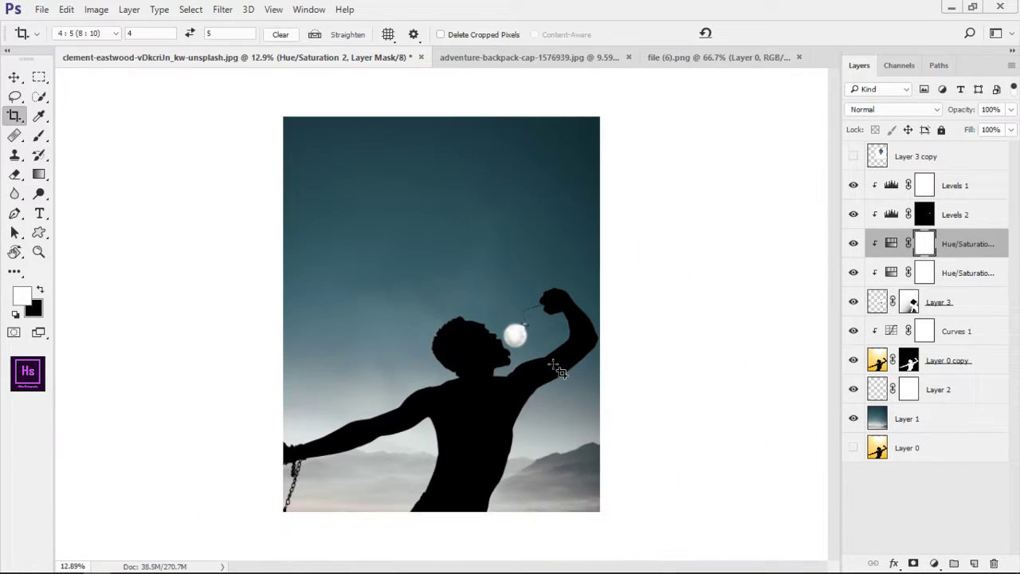
{"action": "scroll", "coordinate": [488, 351], "scroll_direction": "down", "scroll_amount": 1}
Place the trail starry-sky photo enlarged and tilted slightly counter-clockwise in the composition
{"action": "left_click", "coordinate": [527, 57]}
{"action": "left_click", "coordinate": [678, 59]}
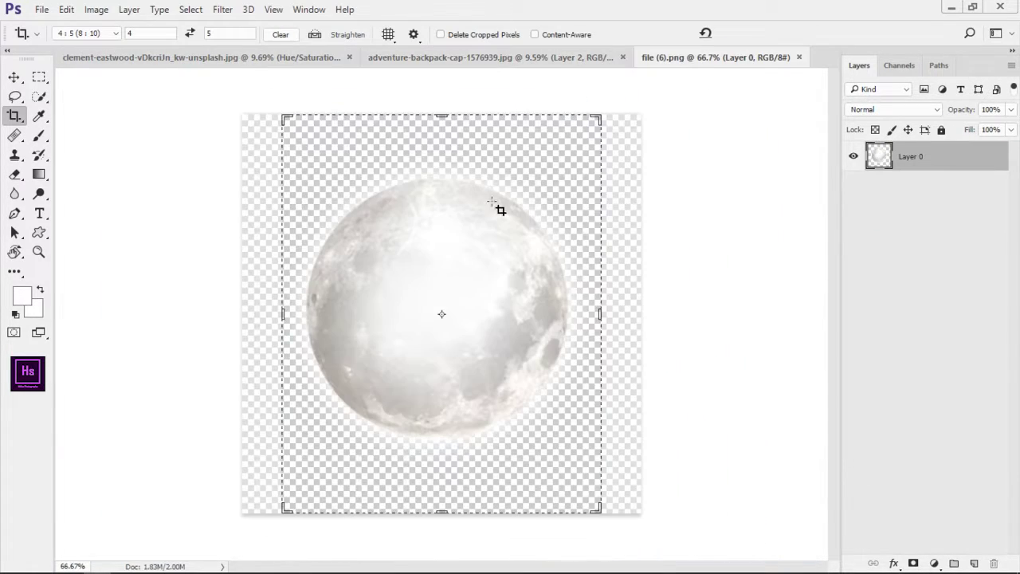
{"action": "left_click", "coordinate": [173, 62]}
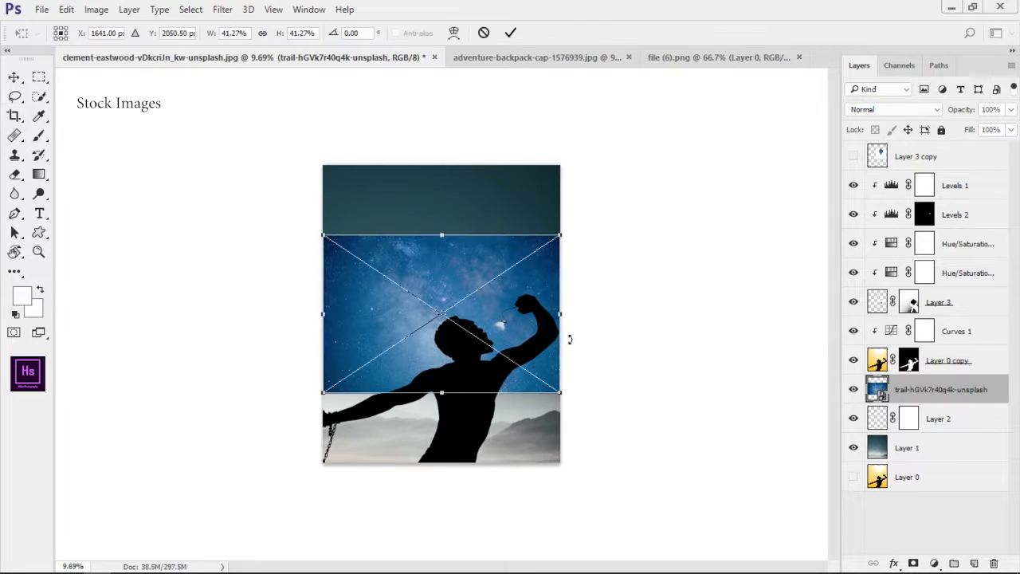
{"action": "left_click_drag", "start_coordinate": [560, 238], "coordinate": [625, 167]}
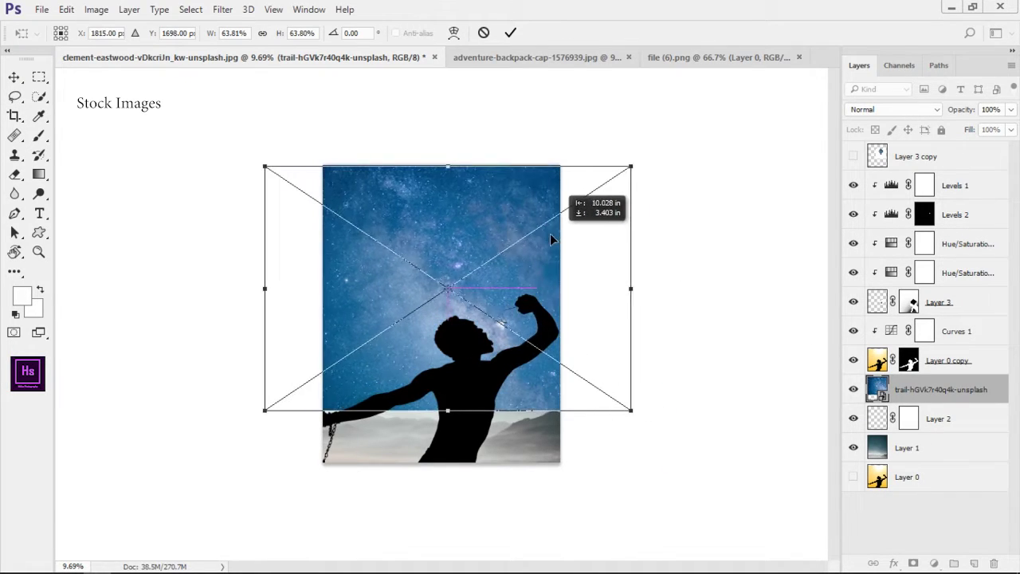
{"action": "left_click_drag", "start_coordinate": [718, 261], "coordinate": [754, 223]}
{"action": "key", "text": "Return"}
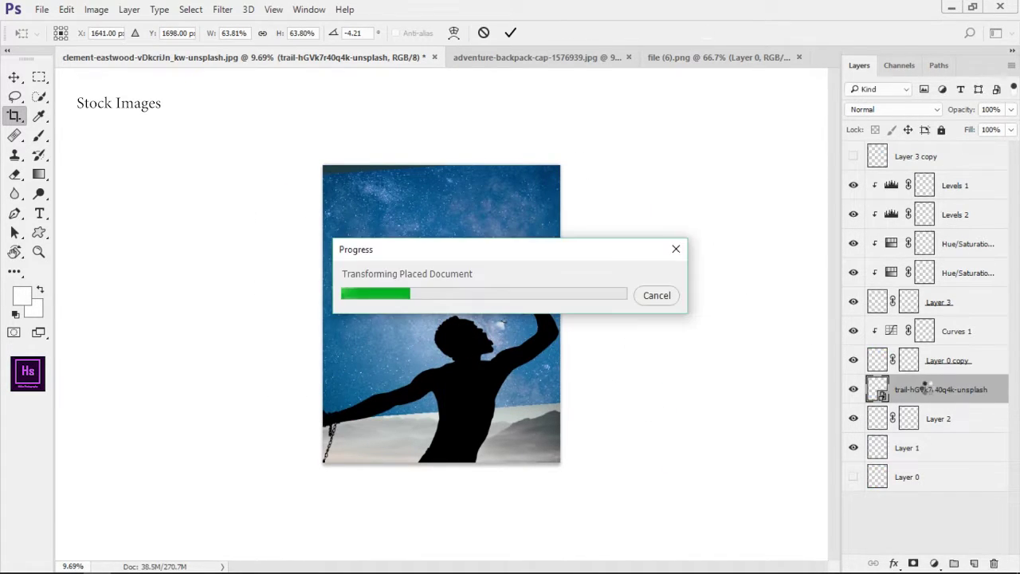
Rasterize the starry sky layer and move it below Layer 2
{"action": "right_click", "coordinate": [911, 392]}
{"action": "left_click", "coordinate": [657, 375]}
{"action": "key", "text": "ctrl+bracketleft"}
{"action": "key", "text": "ctrl+t"}
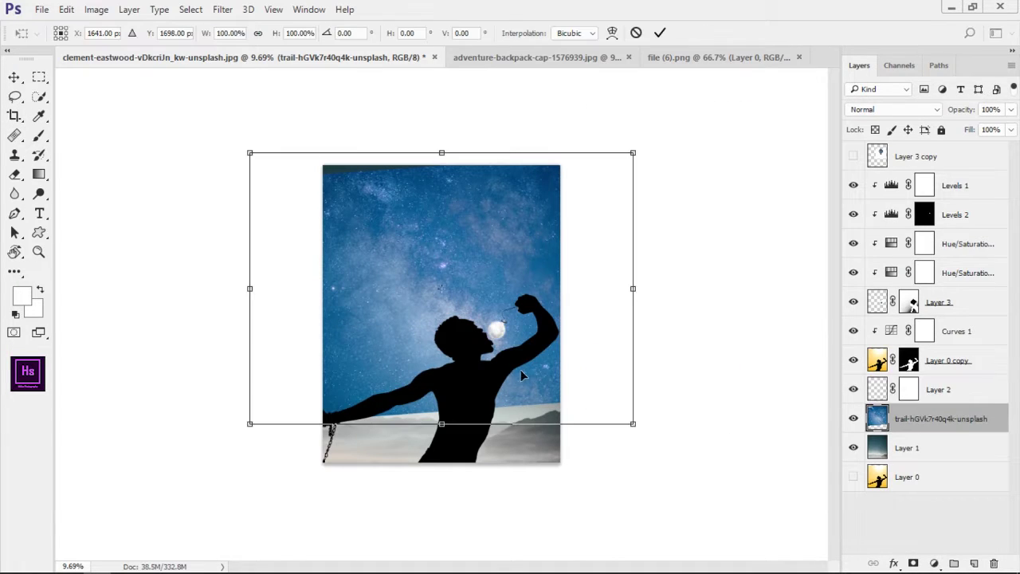
{"action": "key", "text": "Return"}
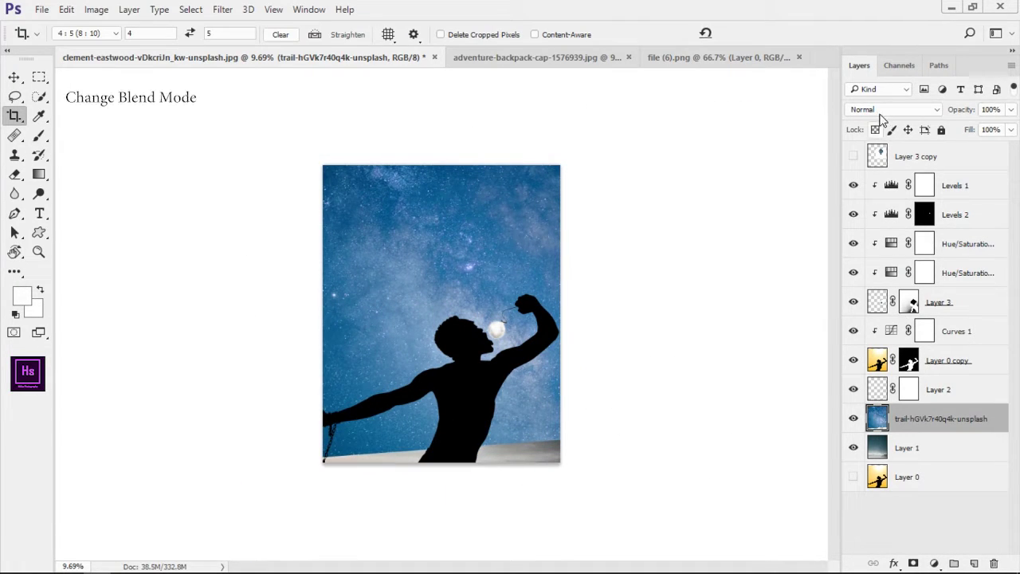
Try Dissolve, Darken and other blend modes on the sky layer, settling on Lighten
{"action": "left_click", "coordinate": [881, 112]}
{"action": "left_click", "coordinate": [876, 131]}
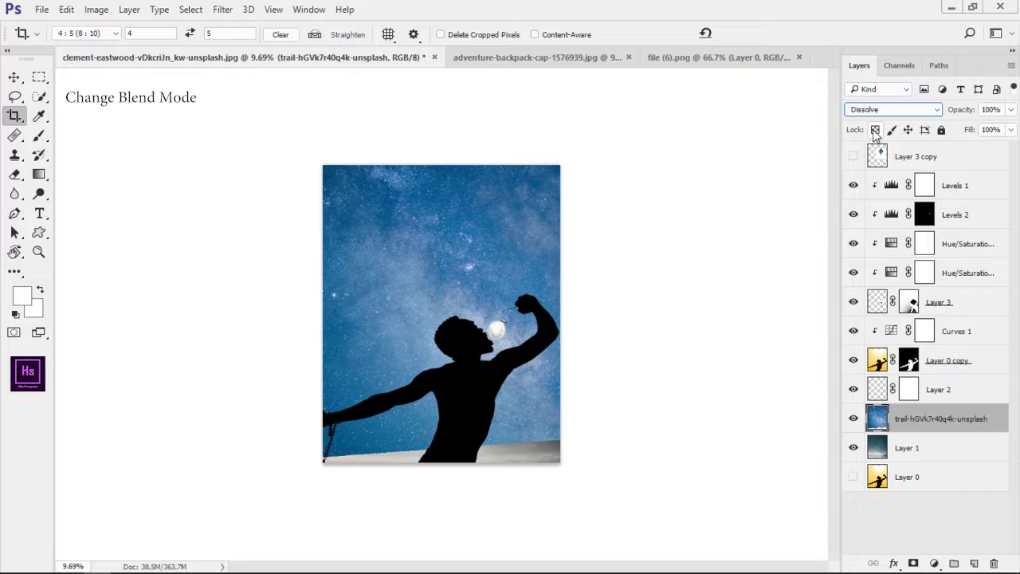
{"action": "key", "text": "Down"}
{"action": "key", "text": "Down"}
{"action": "key", "text": "Down"}
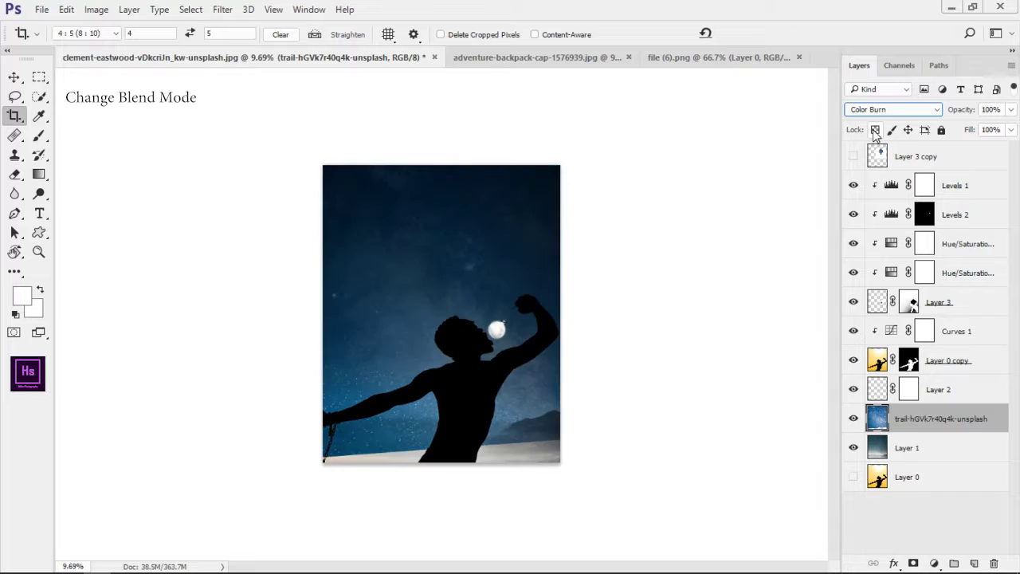
{"action": "key", "text": "Down"}
{"action": "key", "text": "Down"}
{"action": "key", "text": "Down"}
{"action": "key", "text": "Down"}
{"action": "key", "text": "Down"}
{"action": "key", "text": "Down"}
{"action": "key", "text": "Down"}
{"action": "key", "text": "Down"}
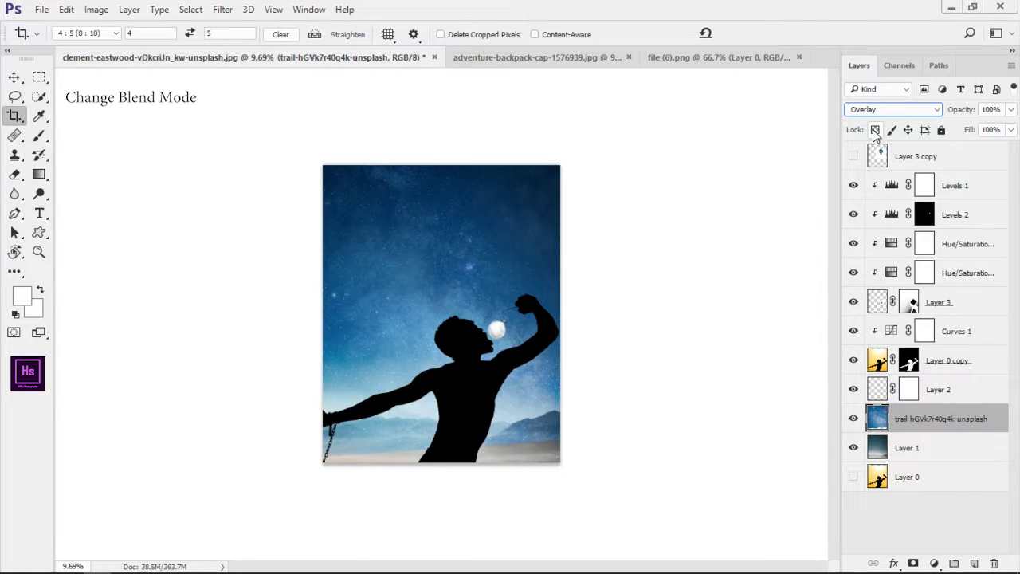
{"action": "key", "text": "Up"}
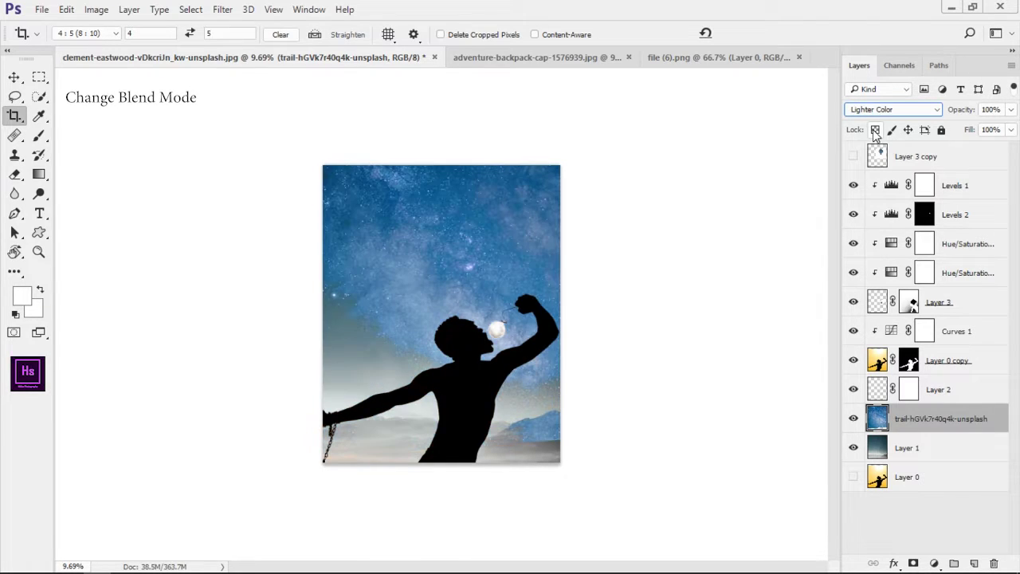
{"action": "key", "text": "Down"}
{"action": "key", "text": "Down"}
{"action": "key", "text": "Down"}
{"action": "key", "text": "Down"}
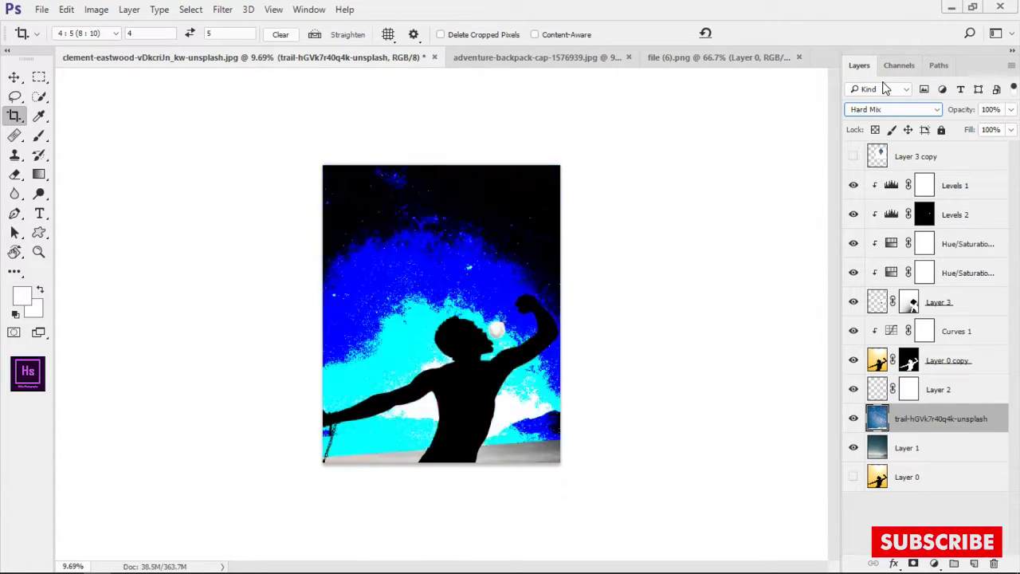
{"action": "key", "text": "Down"}
{"action": "key", "text": "Down"}
{"action": "key", "text": "Down"}
{"action": "left_click", "coordinate": [893, 109]}
{"action": "left_click", "coordinate": [865, 144]}
{"action": "key", "text": "Down"}
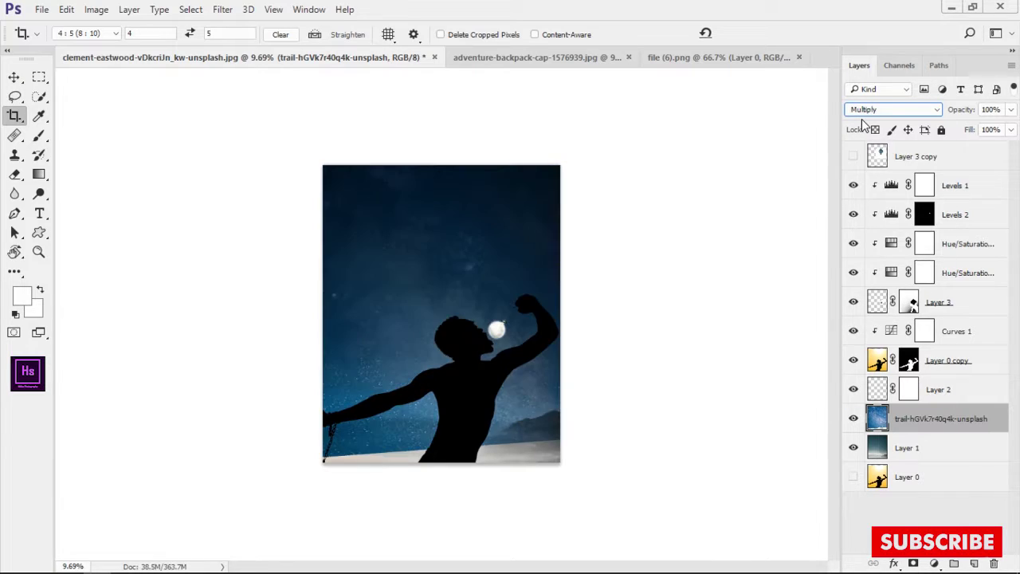
{"action": "key", "text": "Down"}
{"action": "key", "text": "Down"}
{"action": "key", "text": "Down"}
{"action": "key", "text": "Down"}
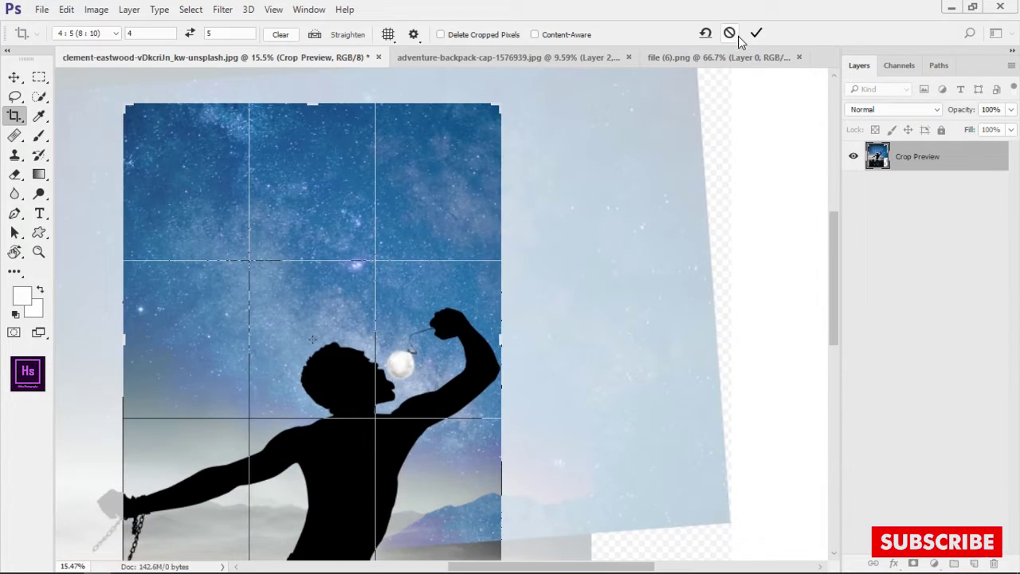
{"action": "left_click", "coordinate": [730, 35]}
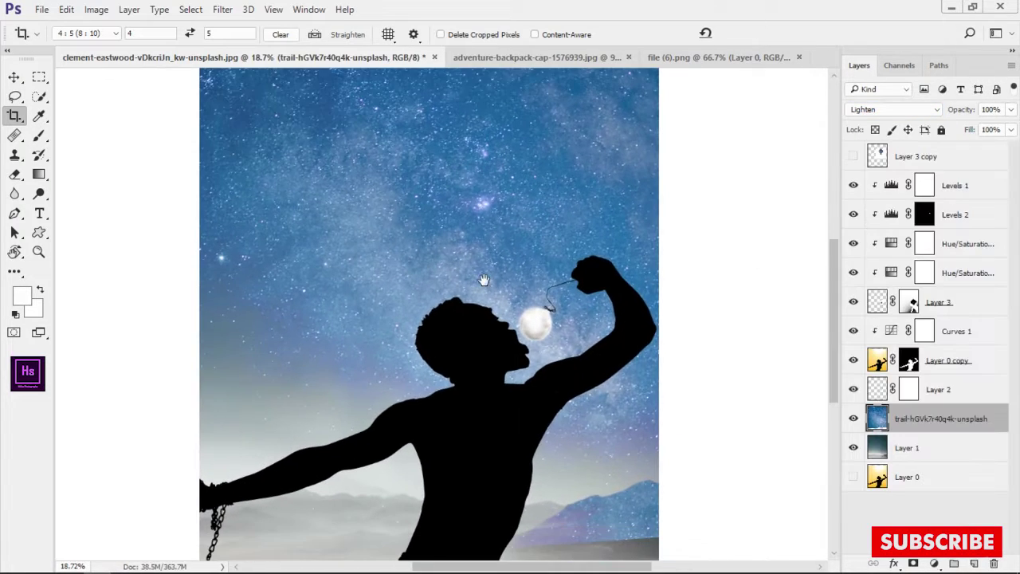
Paint black at low strength over the lower sky mask so stars fade into the mountains
{"action": "key", "text": "b"}
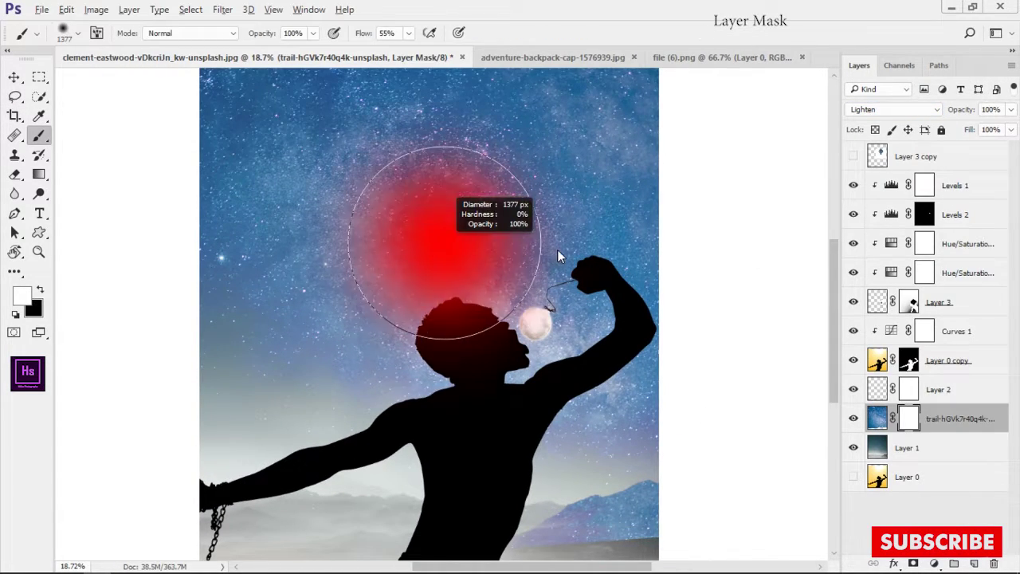
{"action": "scroll", "coordinate": [423, 173], "scroll_direction": "down", "scroll_amount": 4}
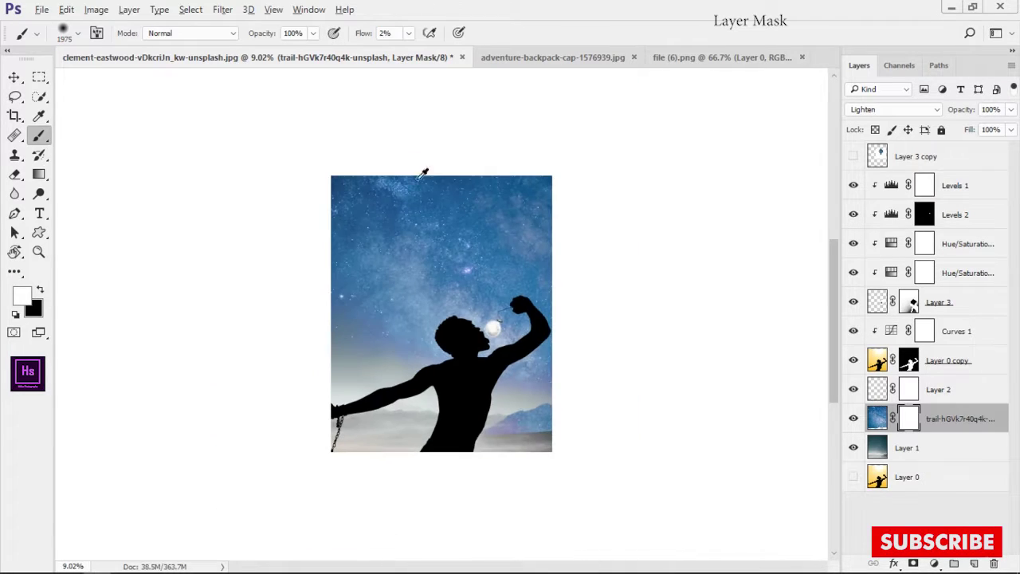
{"action": "scroll", "coordinate": [322, 178], "scroll_direction": "up", "scroll_amount": 2}
{"action": "key", "text": "x"}
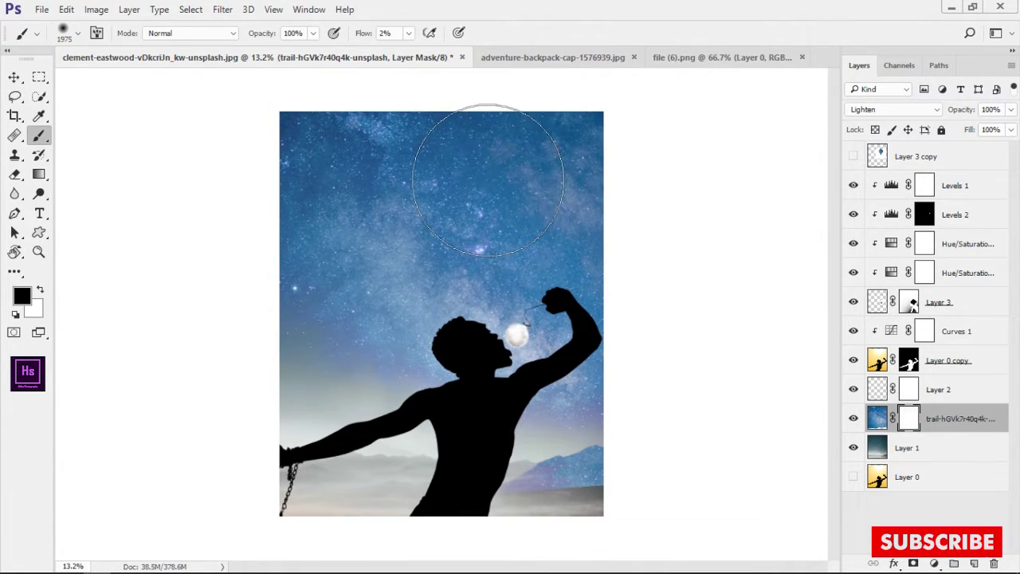
{"action": "type", "text": "5"}
{"action": "left_click_drag", "start_coordinate": [558, 428], "coordinate": [446, 447]}
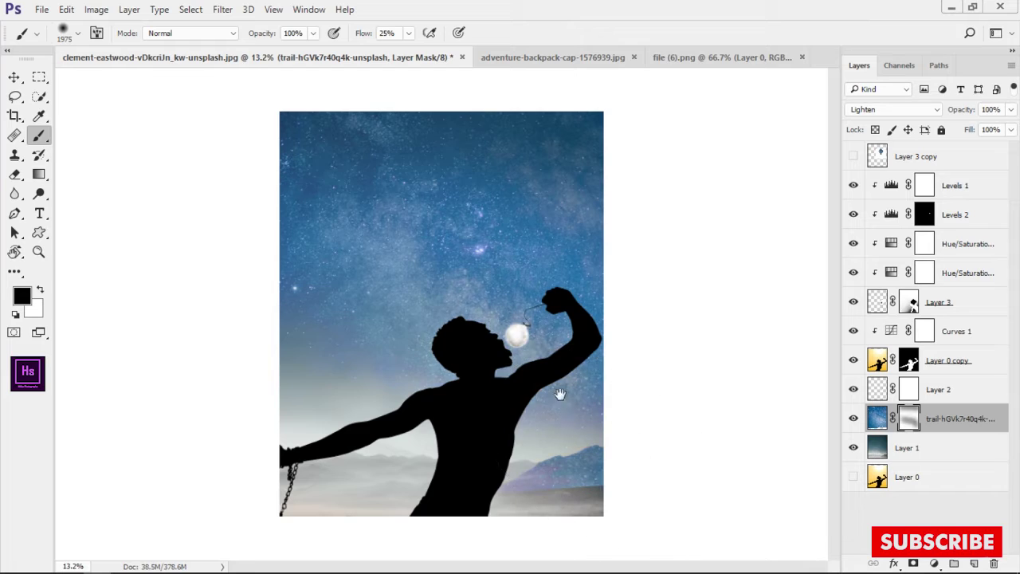
{"action": "scroll", "coordinate": [566, 339], "scroll_direction": "up", "scroll_amount": 1}
{"action": "scroll", "coordinate": [342, 447], "scroll_direction": "down", "scroll_amount": 2}
{"action": "scroll", "coordinate": [478, 319], "scroll_direction": "up", "scroll_amount": 3}
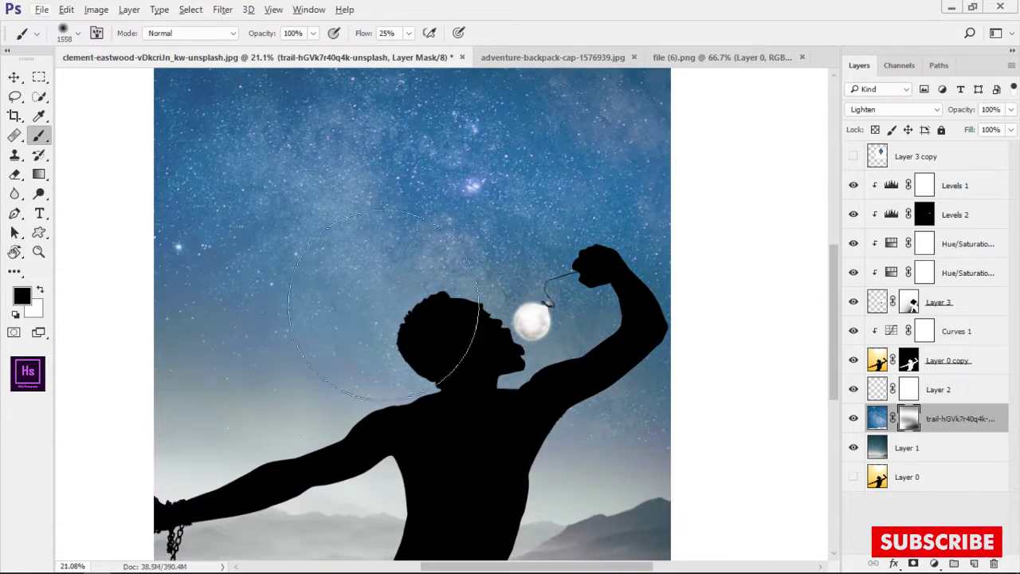
{"action": "scroll", "coordinate": [663, 353], "scroll_direction": "up", "scroll_amount": 2}
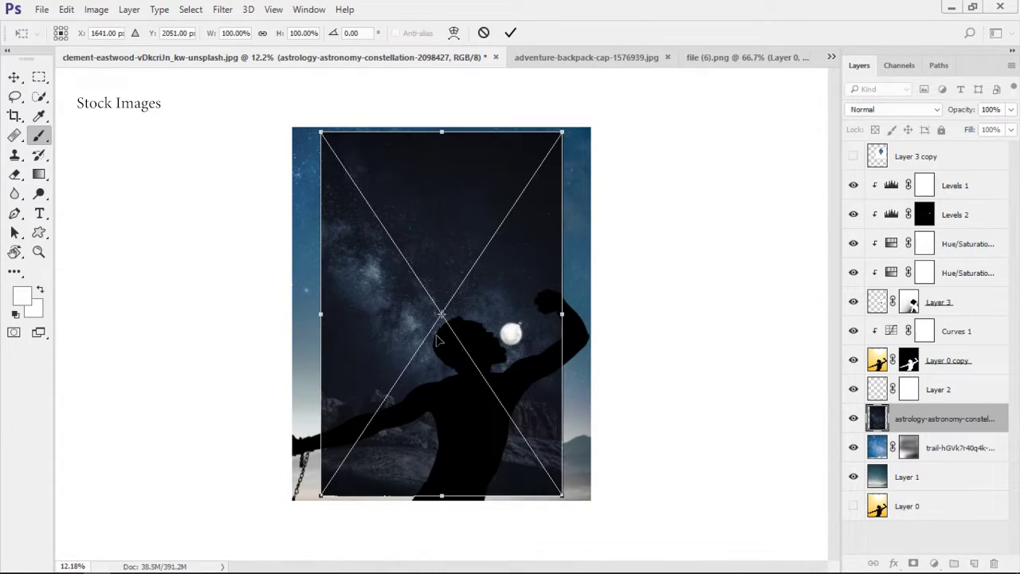
Commit the placed constellation image and blend it in Lighten mode
{"action": "key", "text": "Return"}
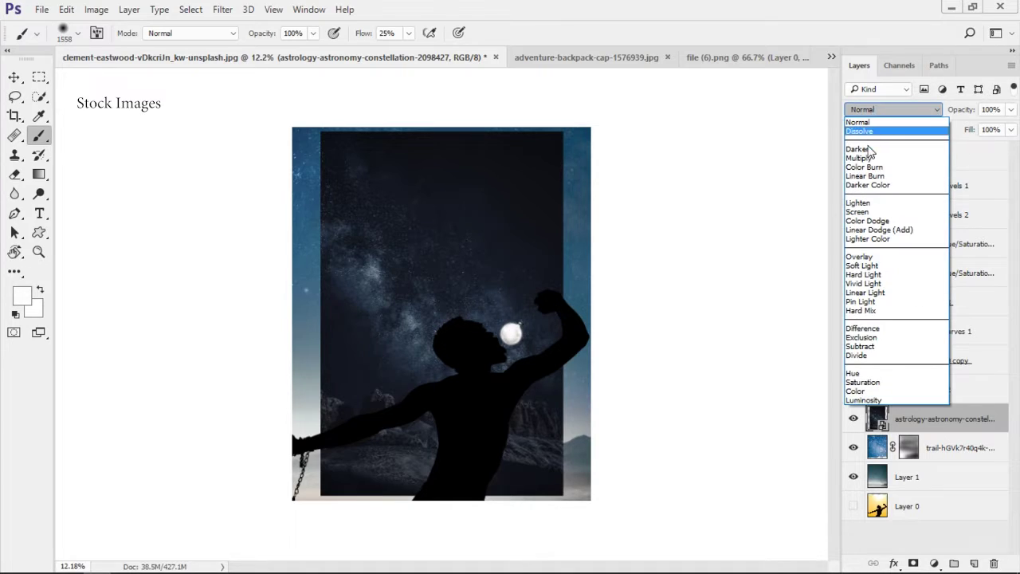
{"action": "left_click", "coordinate": [871, 132]}
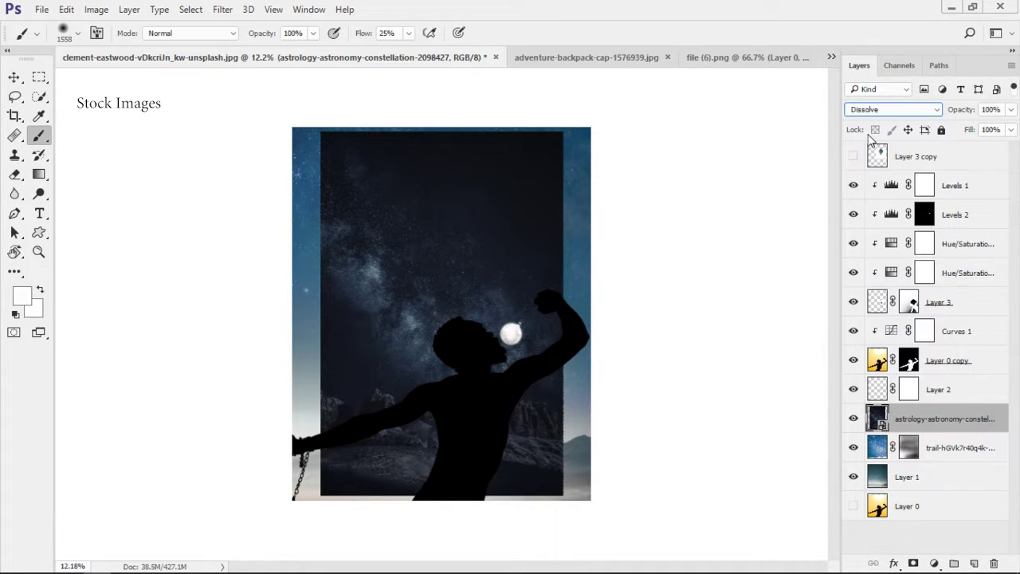
{"action": "key", "text": "Down"}
{"action": "key", "text": "Down"}
{"action": "key", "text": "Down"}
{"action": "key", "text": "Down"}
{"action": "key", "text": "Down"}
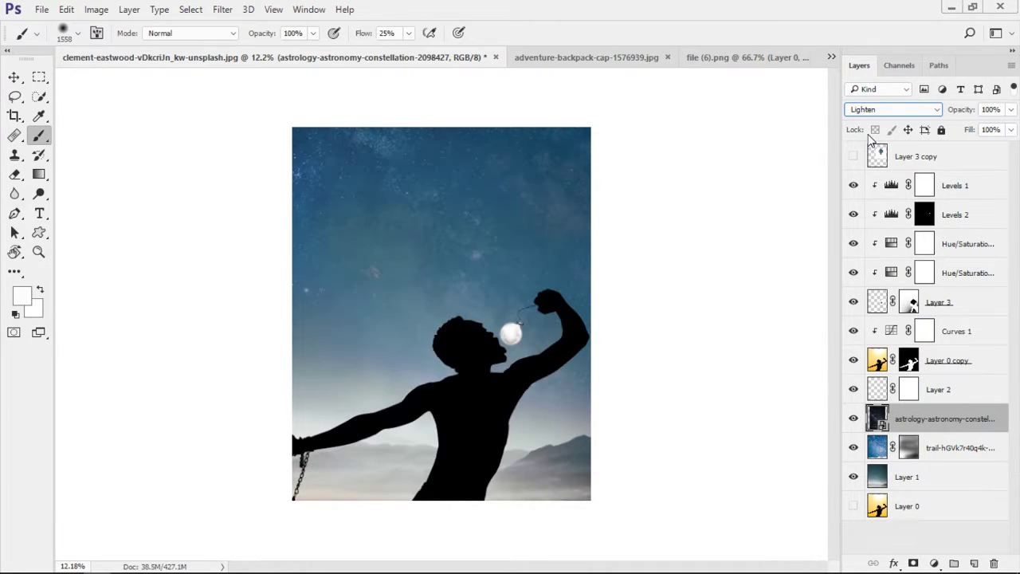
Rotate the constellation image about -19° and enlarge it to roughly 162%
{"action": "key", "text": "ctrl+t"}
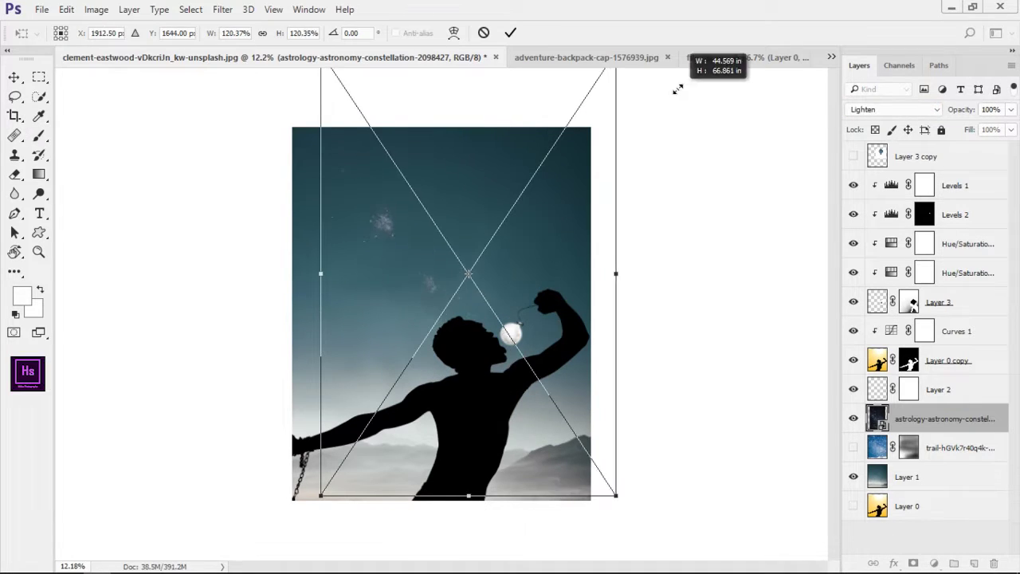
{"action": "left_click_drag", "start_coordinate": [677, 87], "coordinate": [713, 175]}
{"action": "left_click_drag", "start_coordinate": [536, 289], "coordinate": [519, 242]}
{"action": "left_click_drag", "start_coordinate": [643, 380], "coordinate": [692, 406]}
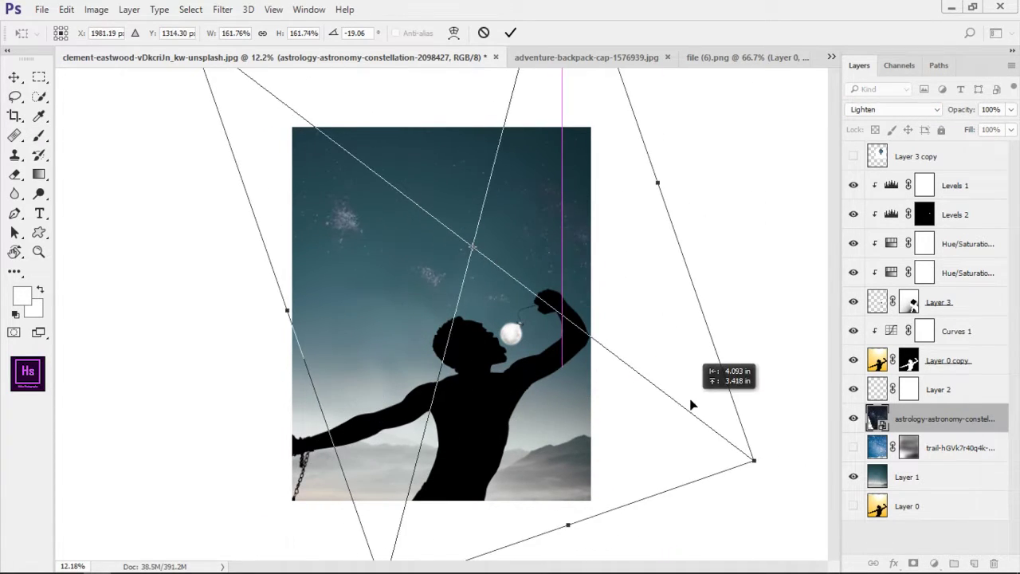
{"action": "key", "text": "Return"}
{"action": "right_click", "coordinate": [877, 446]}
{"action": "key", "text": "Escape"}
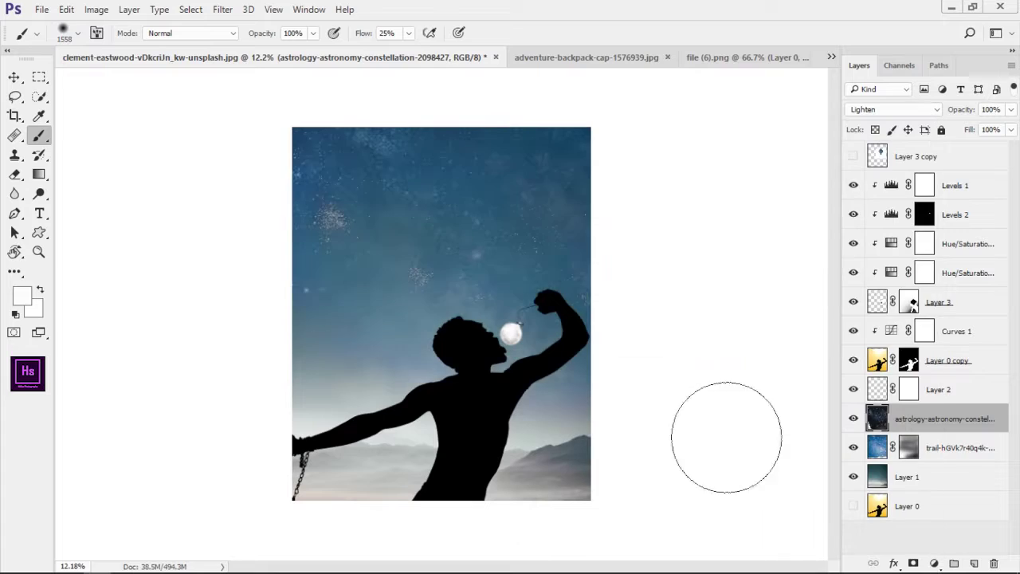
{"action": "scroll", "coordinate": [729, 432], "scroll_direction": "up", "scroll_amount": 1}
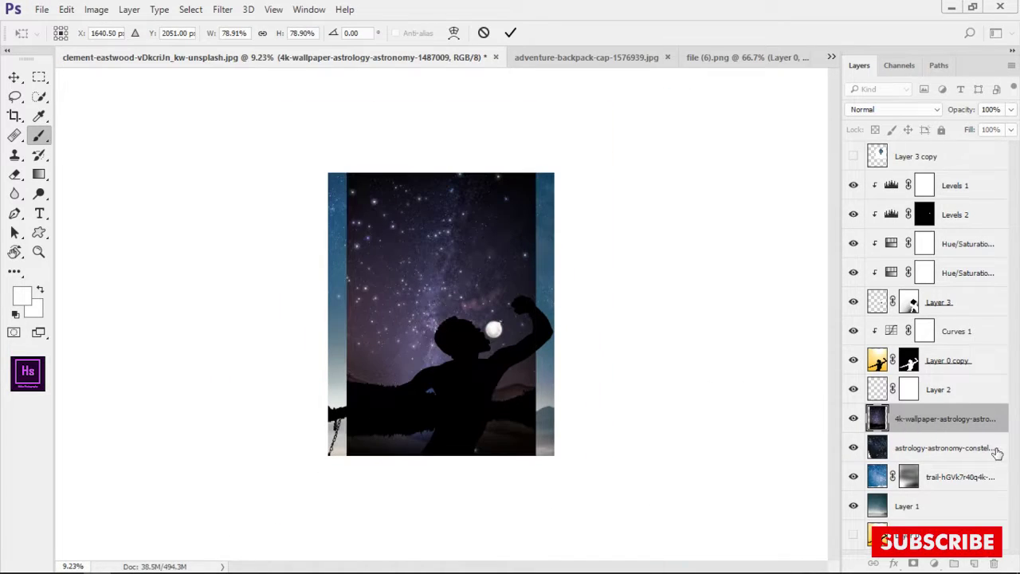
Place the 4k astronomy wallpaper and enlarge it to cover the canvas
{"action": "key", "text": "Return"}
{"action": "scroll", "coordinate": [593, 371], "scroll_direction": "up", "scroll_amount": 3}
{"action": "scroll", "coordinate": [592, 371], "scroll_direction": "down", "scroll_amount": 3}
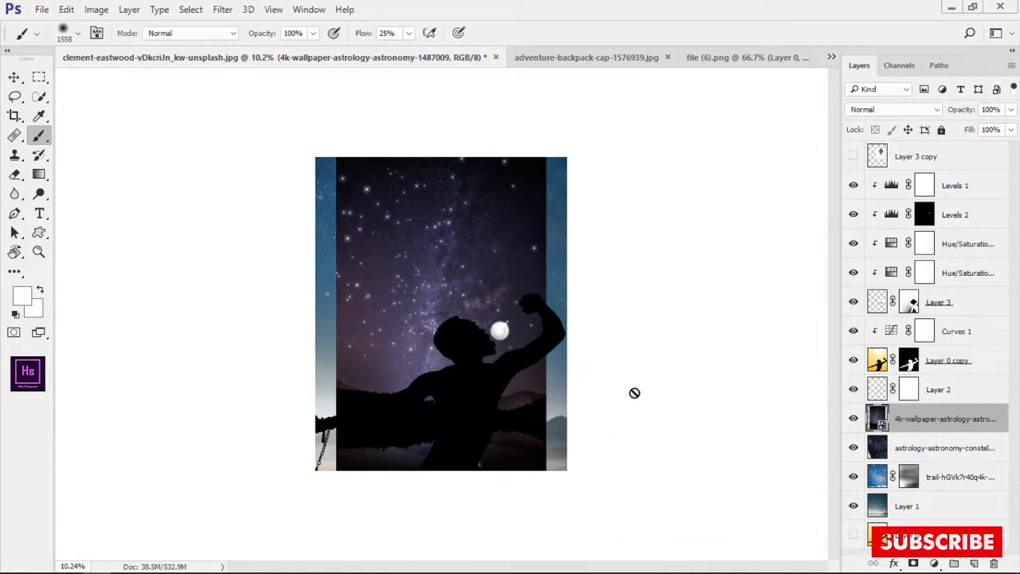
{"action": "key", "text": "ctrl+t"}
{"action": "mouse_move", "coordinate": [553, 471]}
{"action": "left_mouse_down"}
{"action": "mouse_move", "coordinate": [588, 470]}
{"action": "mouse_move", "coordinate": [536, 411]}
{"action": "left_mouse_up"}
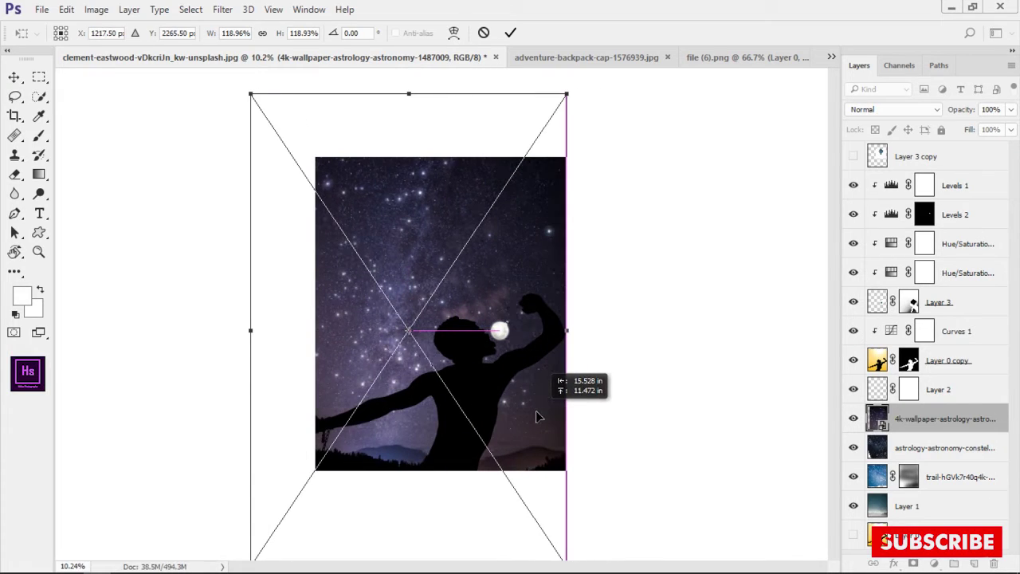
{"action": "key", "text": "Return"}
{"action": "scroll", "coordinate": [565, 364], "scroll_direction": "up", "scroll_amount": 3}
{"action": "scroll", "coordinate": [565, 364], "scroll_direction": "down", "scroll_amount": 3}
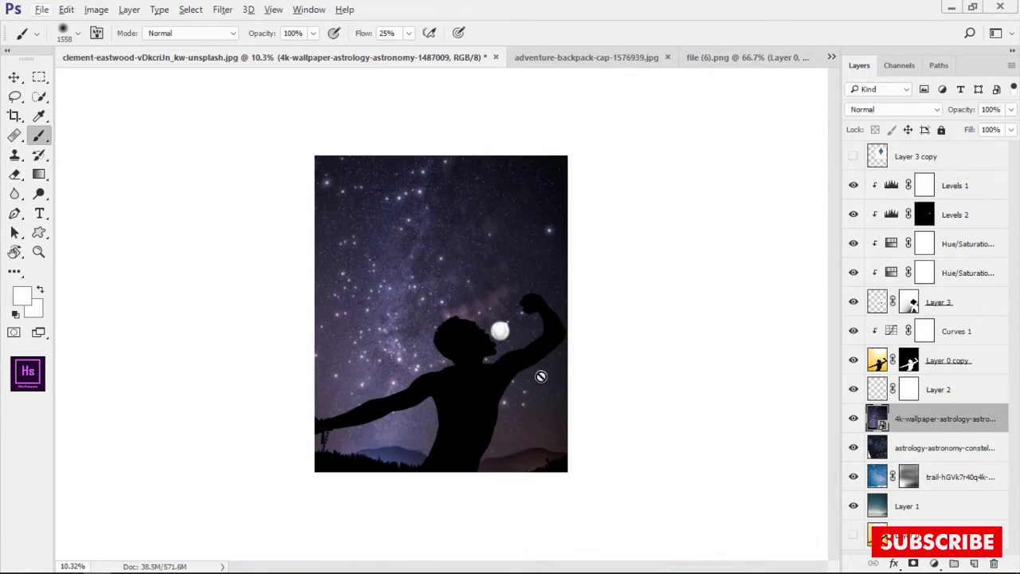
Blend the star photo in Lighten mode and hide the constellation and star-trail layers
{"action": "left_click", "coordinate": [893, 110]}
{"action": "left_click", "coordinate": [877, 151]}
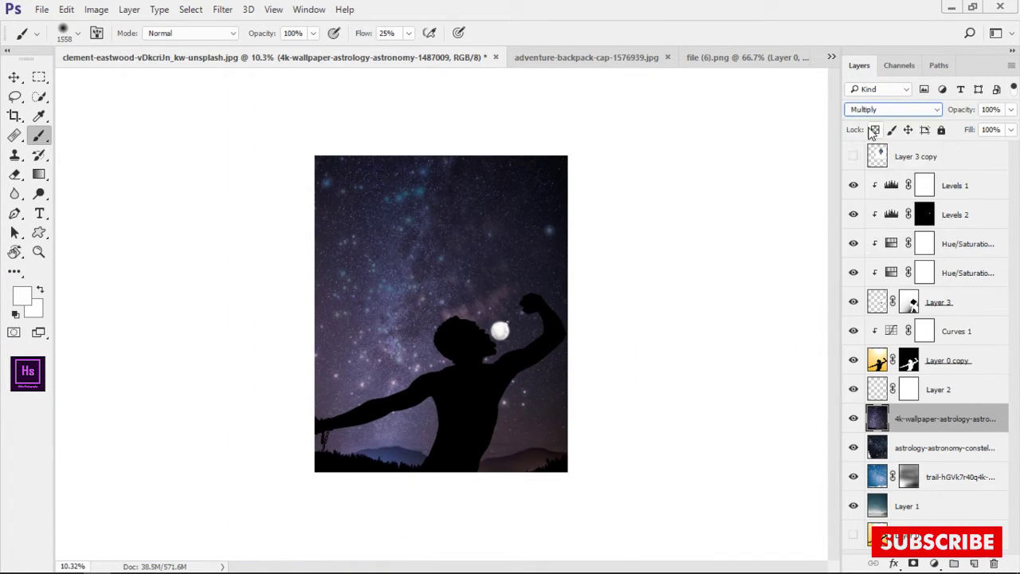
{"action": "scroll", "coordinate": [885, 111], "scroll_direction": "down", "scroll_amount": 4}
{"action": "left_click_drag", "start_coordinate": [853, 448], "coordinate": [854, 477]}
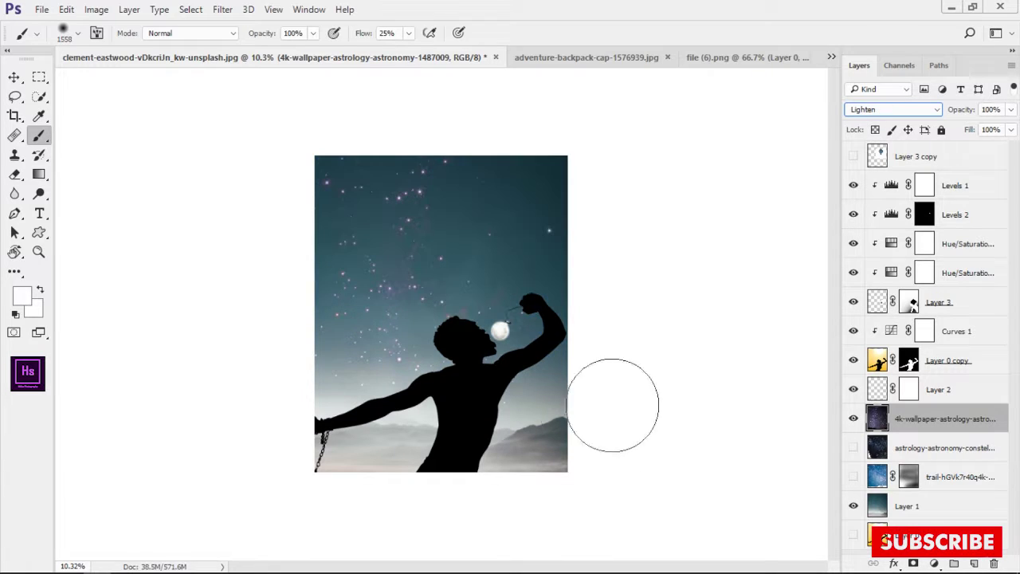
{"action": "scroll", "coordinate": [503, 310], "scroll_direction": "up", "scroll_amount": 3}
{"action": "scroll", "coordinate": [502, 310], "scroll_direction": "down", "scroll_amount": 4}
Rotate the star photo to about -6.7° and reposition it
{"action": "key", "text": "ctrl+t"}
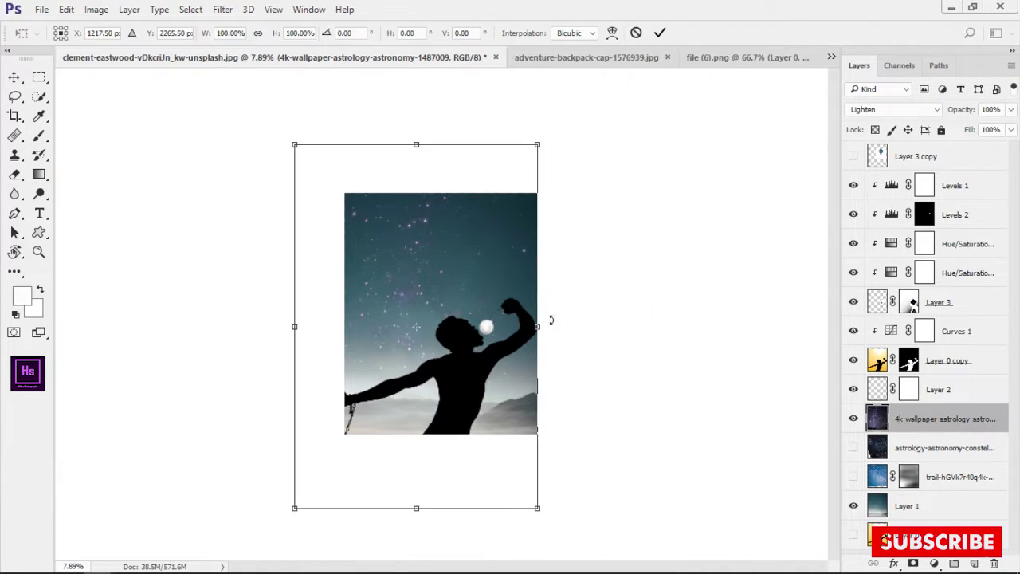
{"action": "mouse_move", "coordinate": [553, 319]}
{"action": "left_mouse_down"}
{"action": "mouse_move", "coordinate": [400, 390]}
{"action": "mouse_move", "coordinate": [485, 329]}
{"action": "mouse_move", "coordinate": [486, 251]}
{"action": "left_mouse_up"}
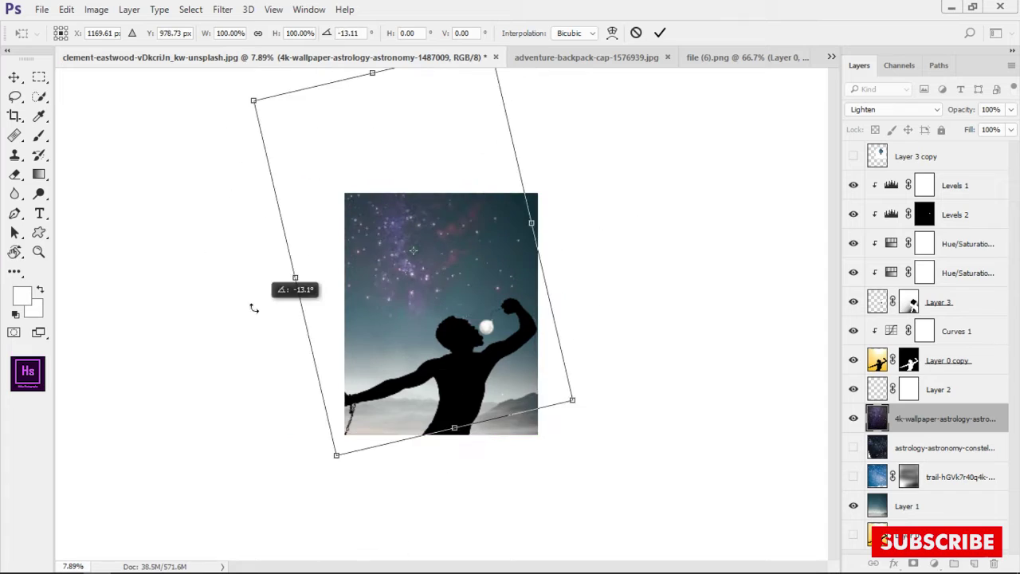
{"action": "left_click_drag", "start_coordinate": [239, 263], "coordinate": [216, 273]}
{"action": "mouse_move", "coordinate": [413, 235]}
{"action": "left_mouse_down"}
{"action": "mouse_move", "coordinate": [446, 319]}
{"action": "mouse_move", "coordinate": [496, 274]}
{"action": "left_mouse_up"}
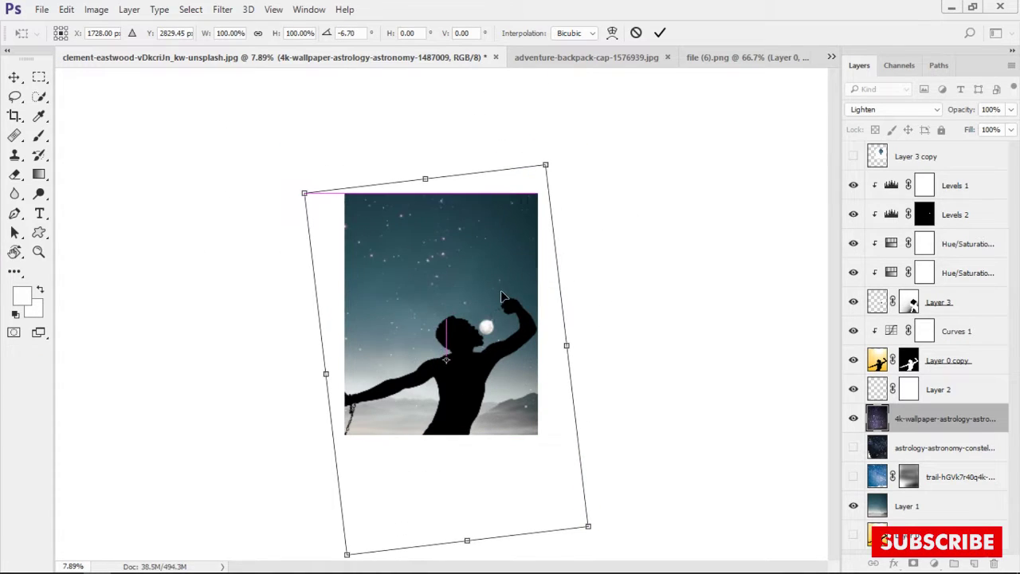
{"action": "scroll", "coordinate": [475, 319], "scroll_direction": "up", "scroll_amount": 3}
{"action": "scroll", "coordinate": [475, 318], "scroll_direction": "down", "scroll_amount": 1}
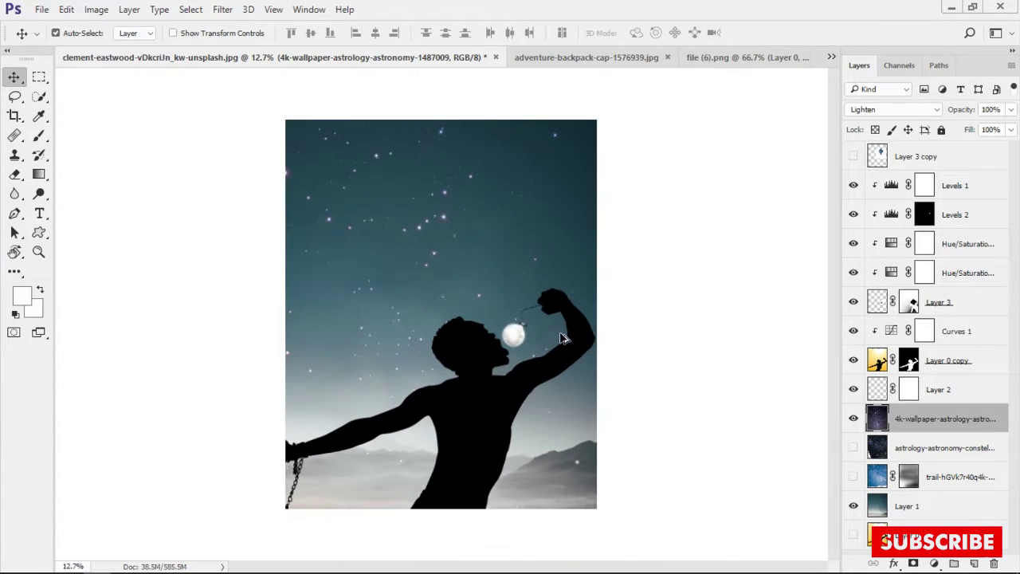
{"action": "scroll", "coordinate": [474, 319], "scroll_direction": "up", "scroll_amount": 1}
{"action": "scroll", "coordinate": [474, 319], "scroll_direction": "up", "scroll_amount": 3}
{"action": "scroll", "coordinate": [548, 326], "scroll_direction": "up", "scroll_amount": 2}
{"action": "scroll", "coordinate": [565, 363], "scroll_direction": "up", "scroll_amount": 2}
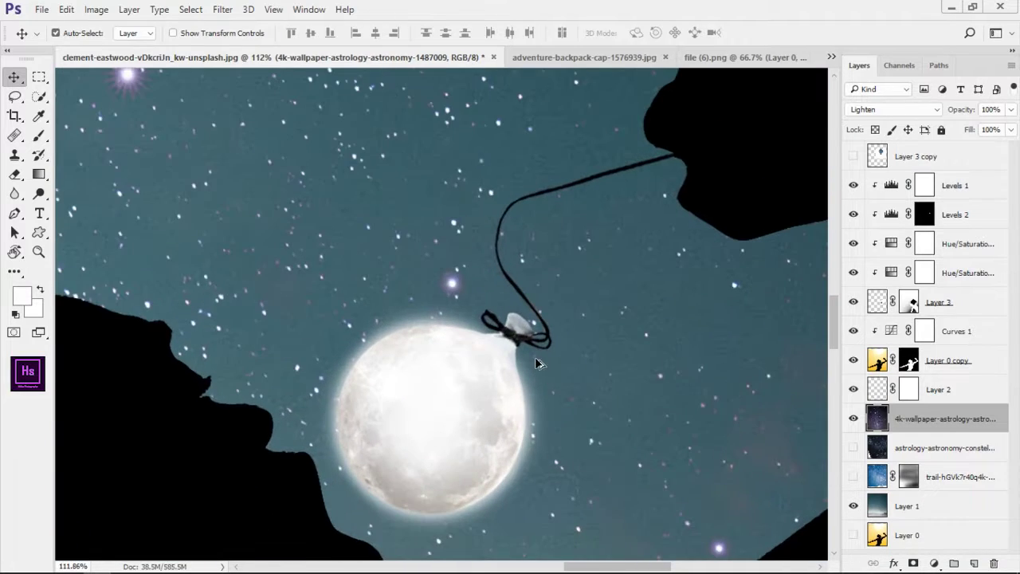
{"action": "scroll", "coordinate": [565, 364], "scroll_direction": "up", "scroll_amount": 1}
Add a new empty layer for the string and set the brush colour to black
{"action": "left_click", "coordinate": [910, 361]}
{"action": "scroll", "coordinate": [486, 147], "scroll_direction": "up", "scroll_amount": 1}
{"action": "key", "text": "b"}
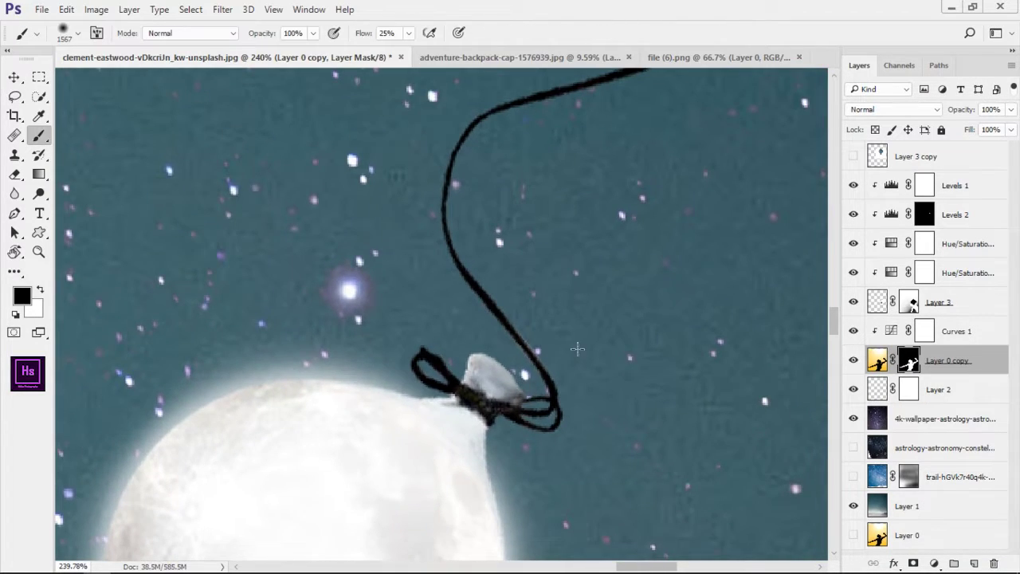
{"action": "scroll", "coordinate": [492, 382], "scroll_direction": "up", "scroll_amount": 2}
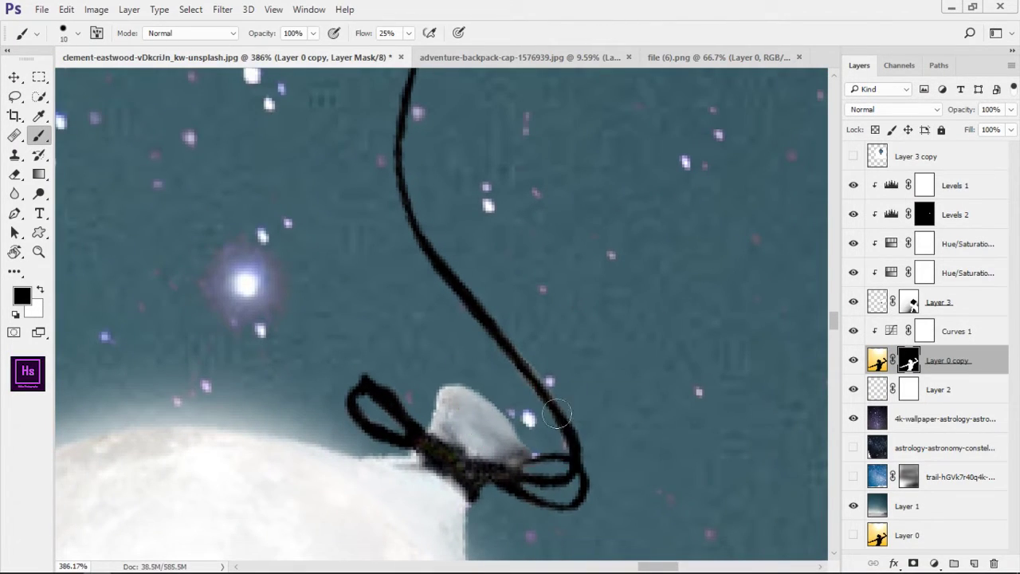
{"action": "left_click", "coordinate": [953, 564]}
{"action": "scroll", "coordinate": [474, 356], "scroll_direction": "up", "scroll_amount": 2}
{"action": "scroll", "coordinate": [474, 357], "scroll_direction": "up", "scroll_amount": 1}
{"action": "scroll", "coordinate": [474, 357], "scroll_direction": "up", "scroll_amount": 2}
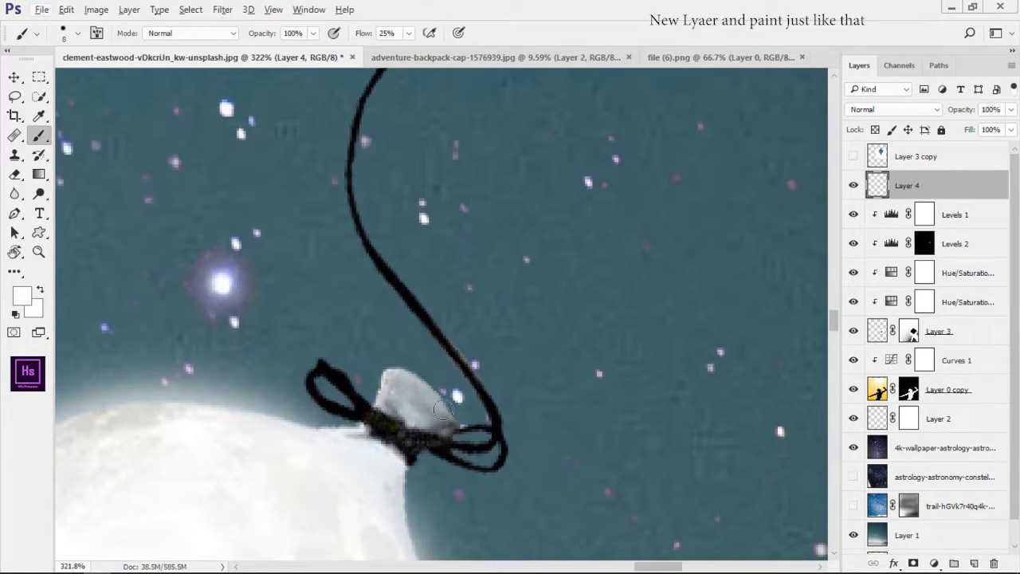
{"action": "key", "text": "alt+d"}
{"action": "key", "text": "Escape"}
Trace the string upward from the balloon to the fist with the brush
{"action": "scroll", "coordinate": [486, 399], "scroll_direction": "up", "scroll_amount": 2}
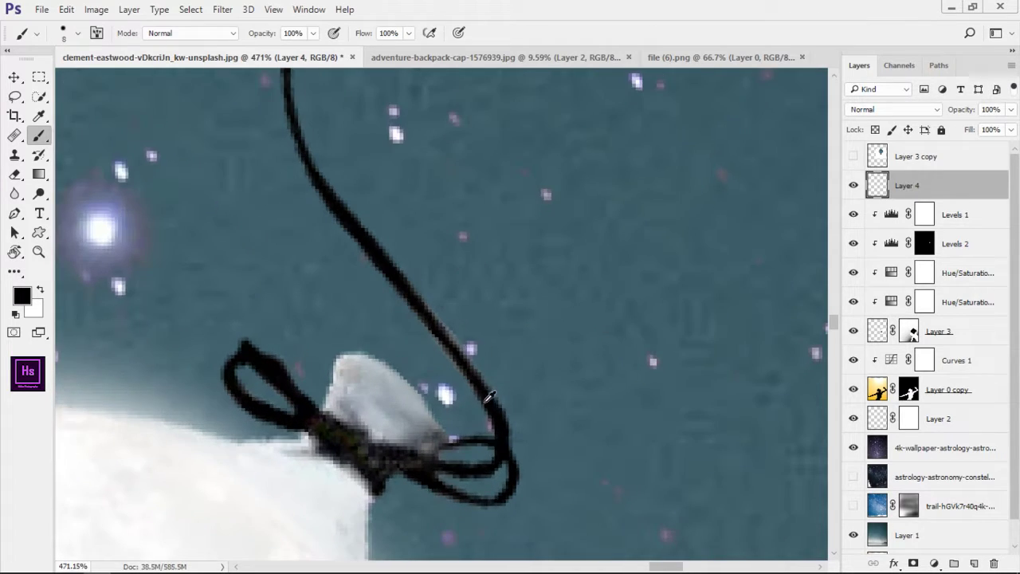
{"action": "scroll", "coordinate": [407, 291], "scroll_direction": "up", "scroll_amount": 3}
{"action": "scroll", "coordinate": [407, 291], "scroll_direction": "left", "scroll_amount": 2}
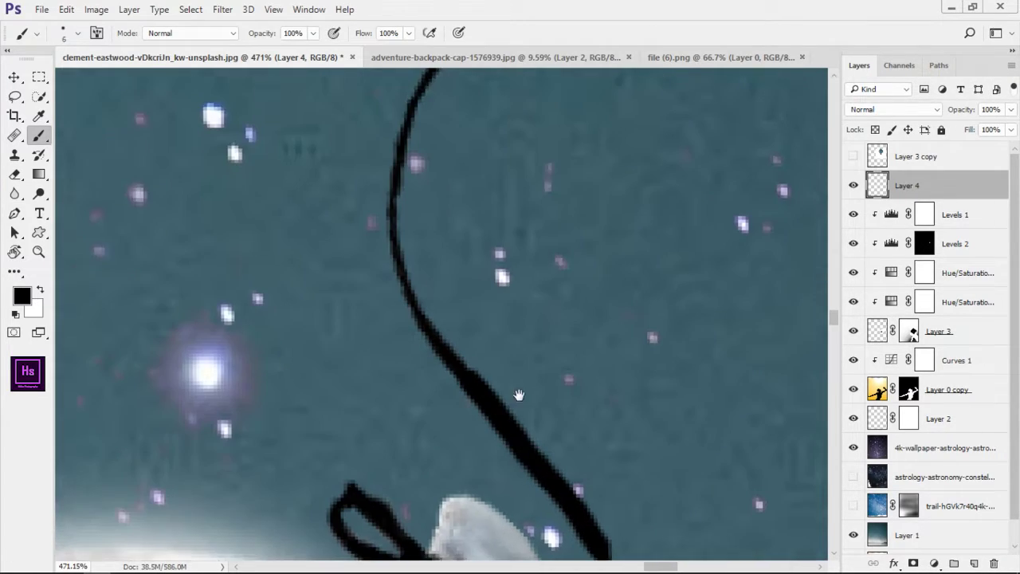
{"action": "scroll", "coordinate": [400, 244], "scroll_direction": "up", "scroll_amount": 3}
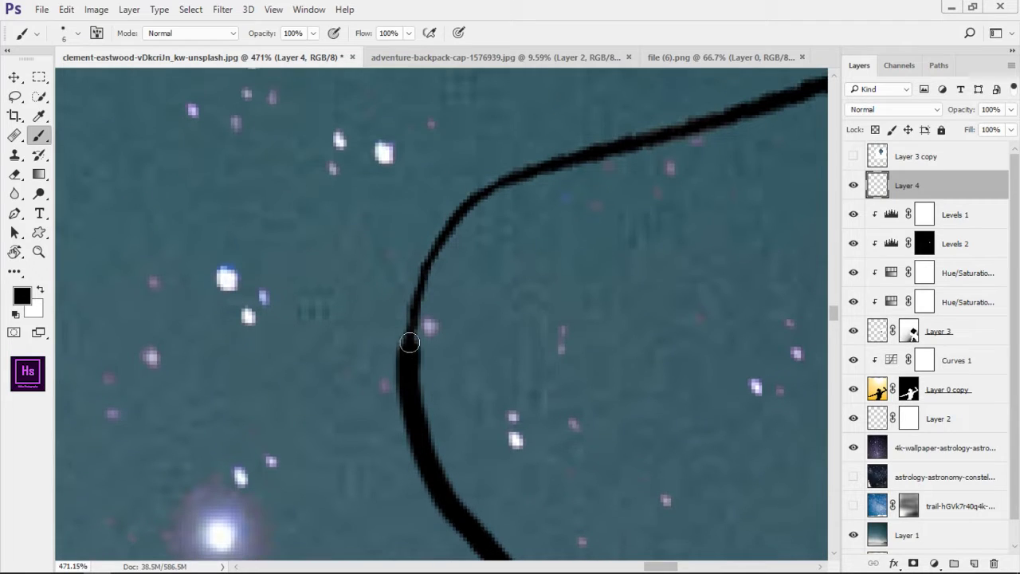
{"action": "left_click_drag", "start_coordinate": [592, 152], "coordinate": [357, 316]}
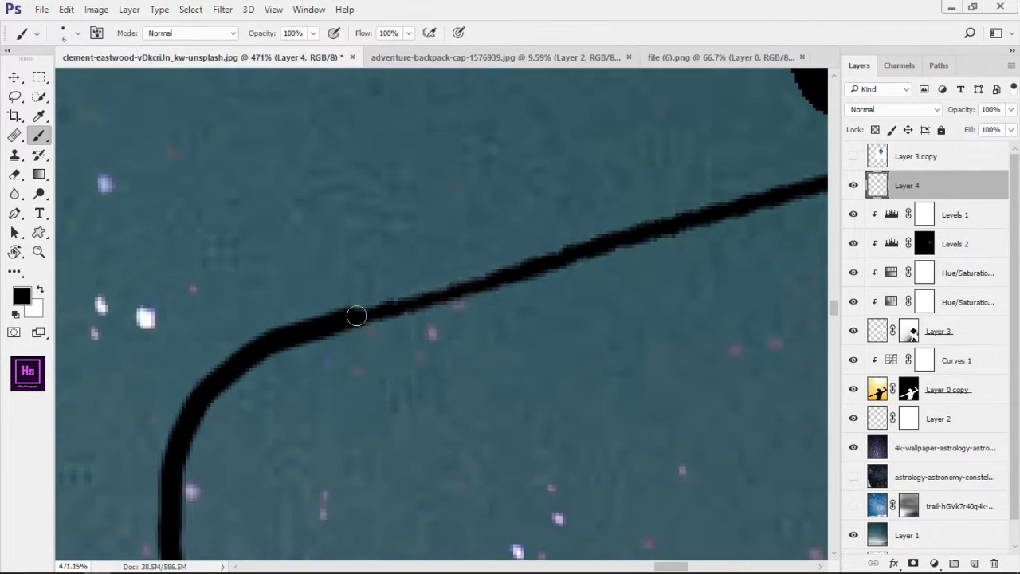
{"action": "left_click_drag", "start_coordinate": [644, 230], "coordinate": [295, 374]}
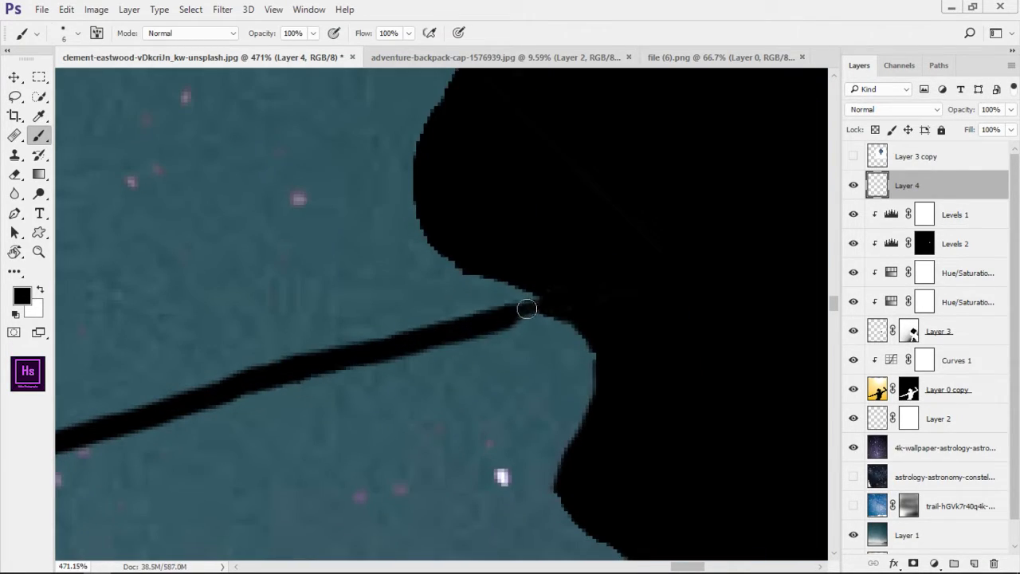
{"action": "scroll", "coordinate": [527, 308], "scroll_direction": "down", "scroll_amount": 5}
{"action": "scroll", "coordinate": [527, 309], "scroll_direction": "down", "scroll_amount": 2}
{"action": "scroll", "coordinate": [545, 293], "scroll_direction": "up", "scroll_amount": 3}
{"action": "scroll", "coordinate": [545, 293], "scroll_direction": "up", "scroll_amount": 2}
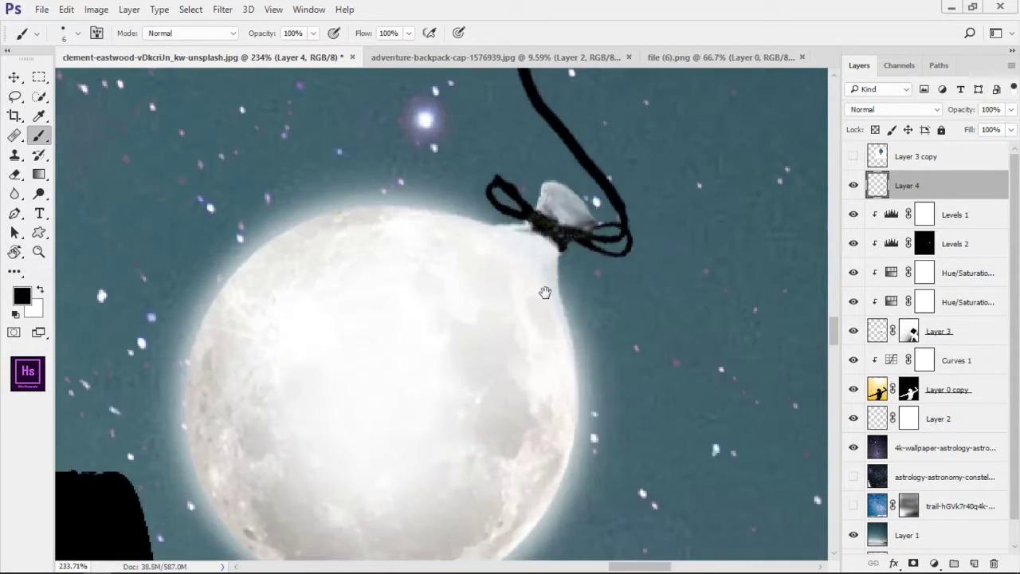
{"action": "scroll", "coordinate": [545, 292], "scroll_direction": "up", "scroll_amount": 3}
{"action": "scroll", "coordinate": [482, 279], "scroll_direction": "down", "scroll_amount": 2}
{"action": "scroll", "coordinate": [469, 217], "scroll_direction": "up", "scroll_amount": 2}
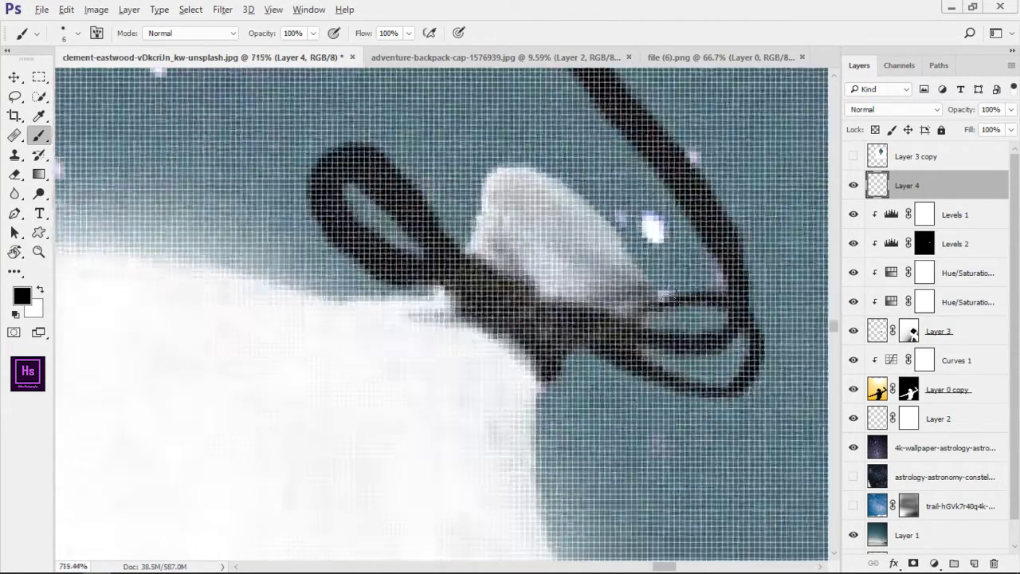
{"action": "scroll", "coordinate": [700, 303], "scroll_direction": "down", "scroll_amount": 3}
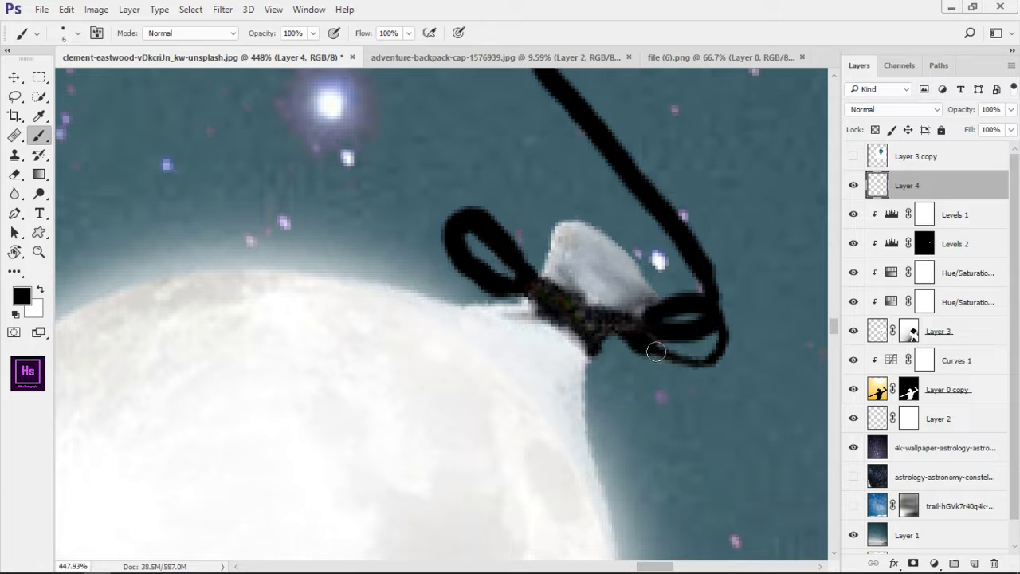
Thicken the string's lower right knot loop with black brush strokes
{"action": "left_click_drag", "start_coordinate": [724, 333], "coordinate": [630, 342]}
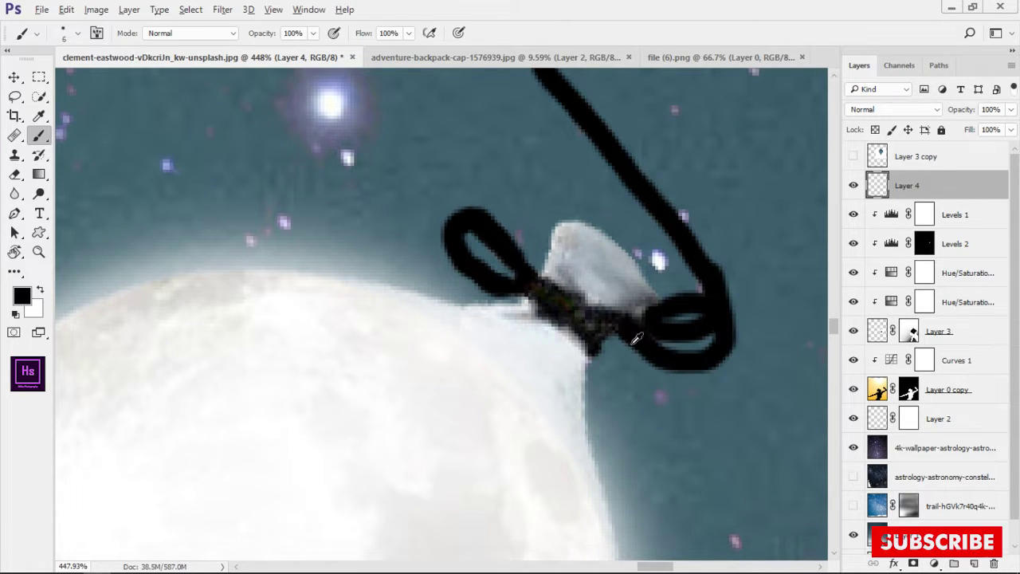
{"action": "scroll", "coordinate": [630, 343], "scroll_direction": "down", "scroll_amount": 3}
{"action": "scroll", "coordinate": [579, 309], "scroll_direction": "up", "scroll_amount": 3}
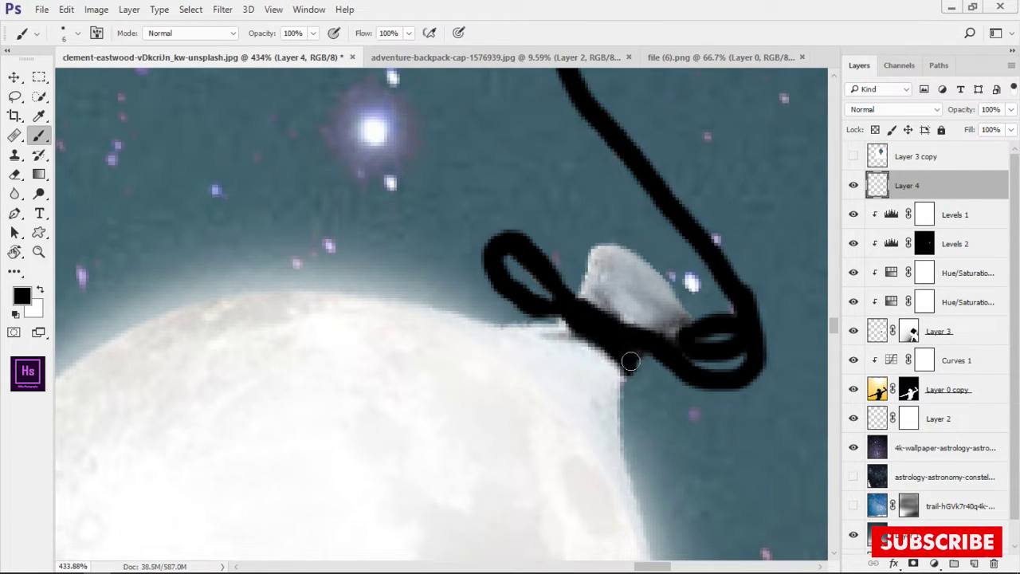
{"action": "scroll", "coordinate": [630, 361], "scroll_direction": "down", "scroll_amount": 4}
{"action": "scroll", "coordinate": [558, 375], "scroll_direction": "down", "scroll_amount": 2}
{"action": "scroll", "coordinate": [518, 383], "scroll_direction": "down", "scroll_amount": 1}
{"action": "scroll", "coordinate": [504, 391], "scroll_direction": "up", "scroll_amount": 1}
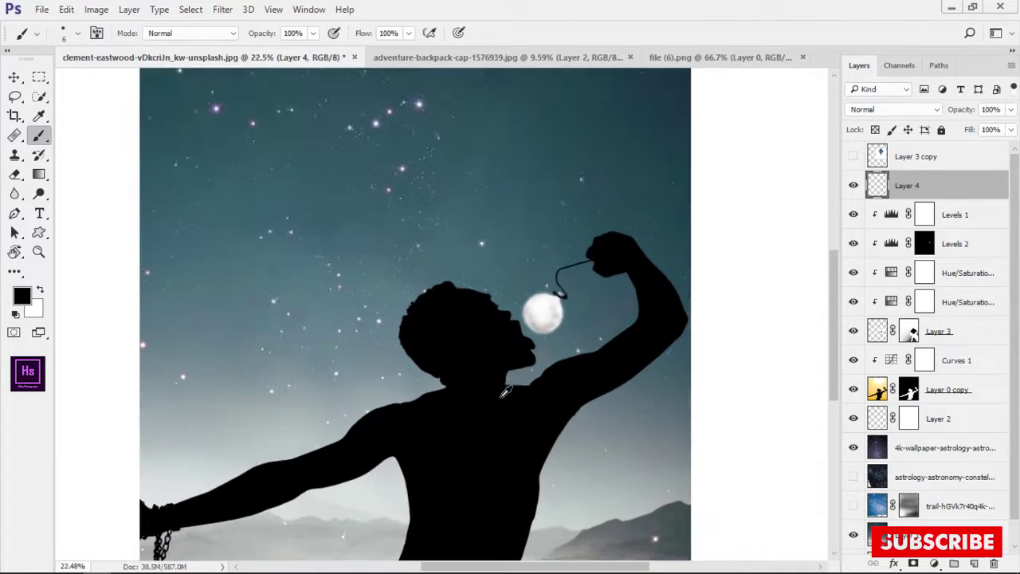
{"action": "scroll", "coordinate": [504, 391], "scroll_direction": "up", "scroll_amount": 2}
{"action": "scroll", "coordinate": [558, 392], "scroll_direction": "up", "scroll_amount": 3}
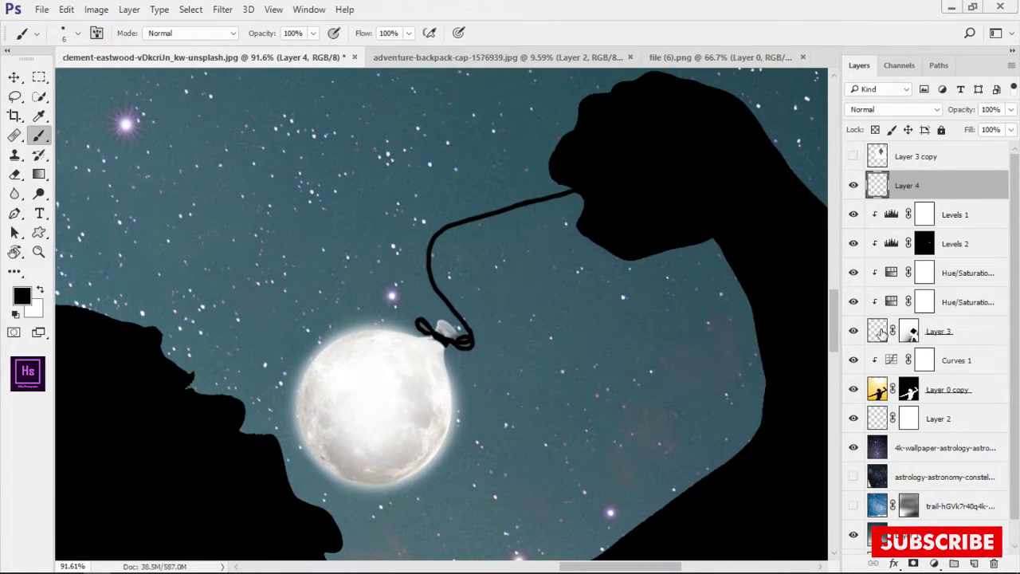
{"action": "left_click", "coordinate": [983, 336], "text": "ctrl"}
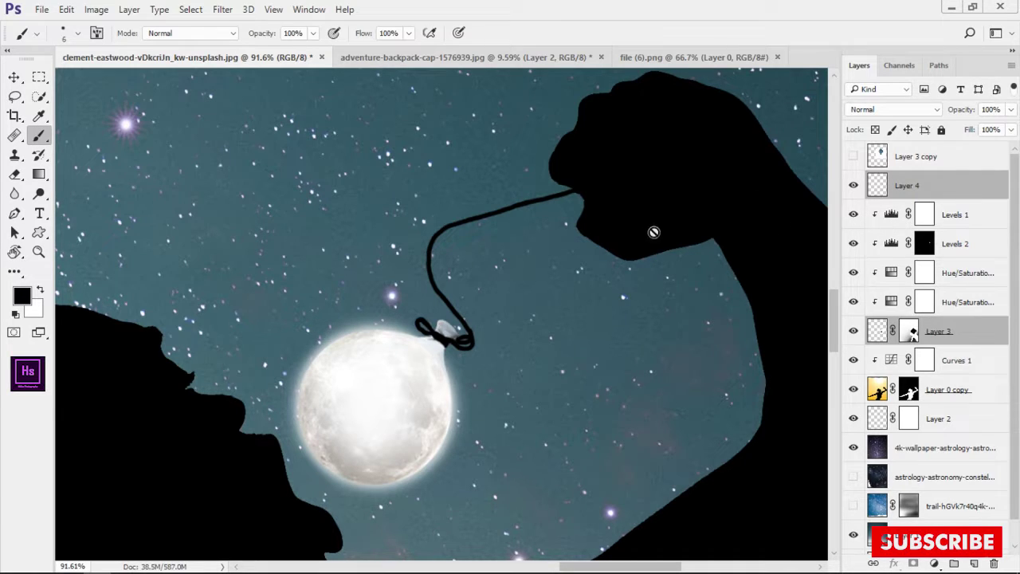
Rotate the moon balloon on Layer 3 by about 1°
{"action": "left_click", "coordinate": [909, 331]}
{"action": "key", "text": "x"}
{"action": "key", "text": "ctrl+t"}
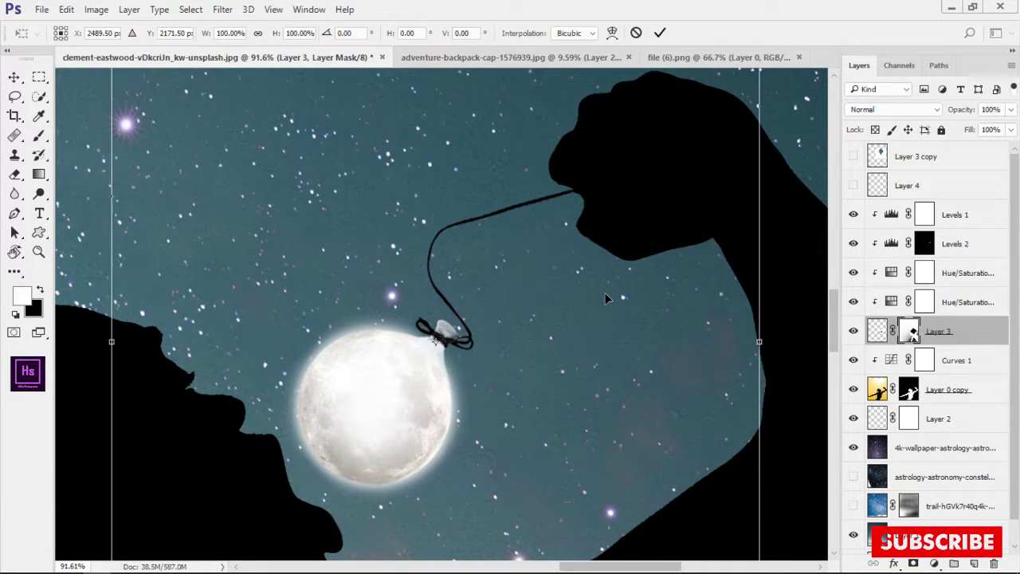
{"action": "key", "text": "Escape"}
{"action": "key", "text": "ctrl+0"}
{"action": "key", "text": "ctrl+t"}
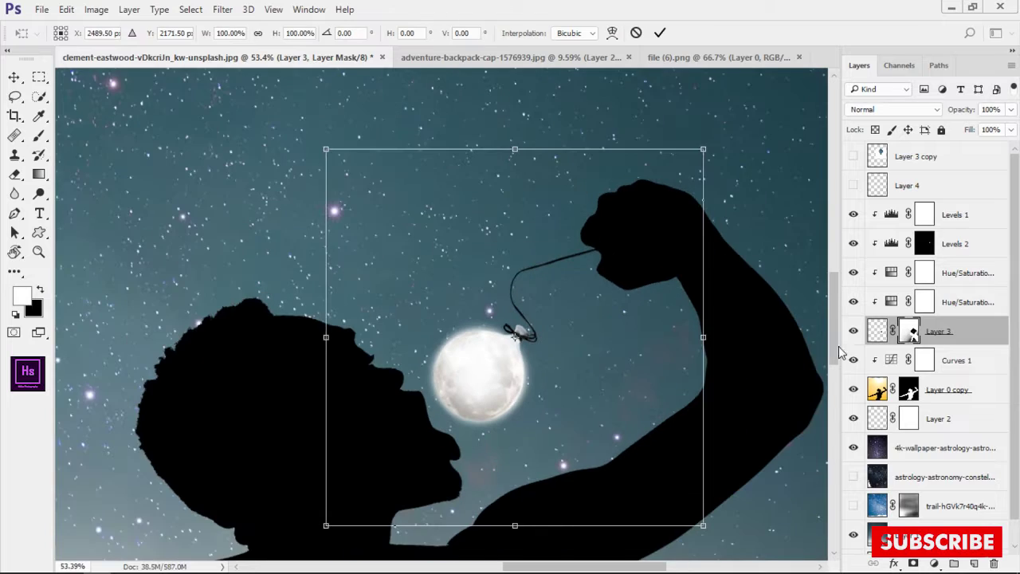
{"action": "left_click_drag", "start_coordinate": [752, 399], "coordinate": [740, 406]}
{"action": "left_click", "coordinate": [636, 34]}
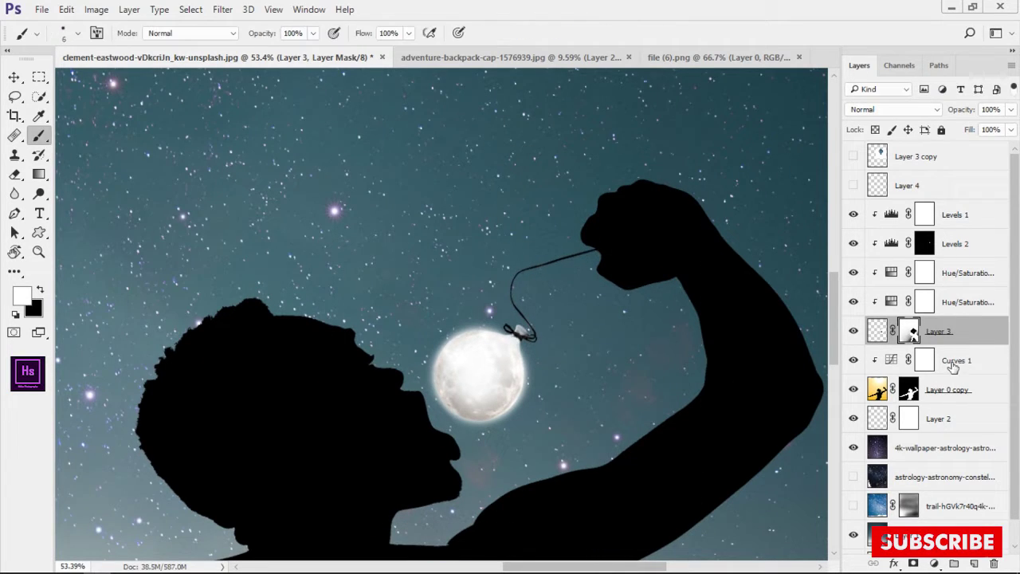
Rotate Layer 2, the Hue/Saturation and Levels layers together about 1.93°
{"action": "left_click", "coordinate": [948, 419], "text": "ctrl"}
{"action": "left_click", "coordinate": [957, 302], "text": "ctrl"}
{"action": "left_click", "coordinate": [957, 273], "text": "ctrl"}
{"action": "left_click", "coordinate": [955, 244], "text": "ctrl"}
{"action": "left_click", "coordinate": [954, 214], "text": "ctrl"}
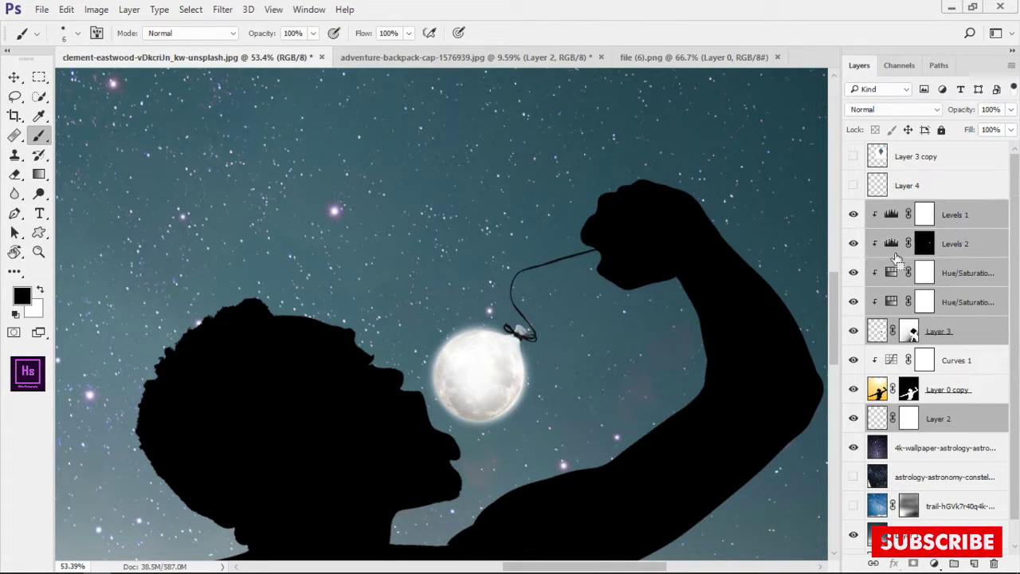
{"action": "key", "text": "ctrl+t"}
{"action": "left_click_drag", "start_coordinate": [726, 283], "coordinate": [731, 291]}
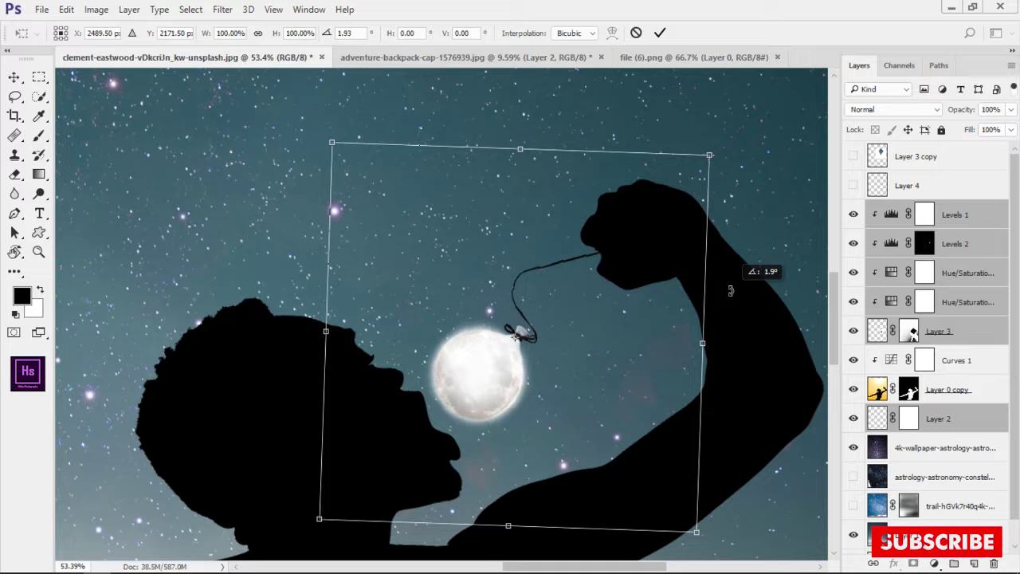
{"action": "left_click", "coordinate": [660, 33]}
{"action": "key", "text": "v"}
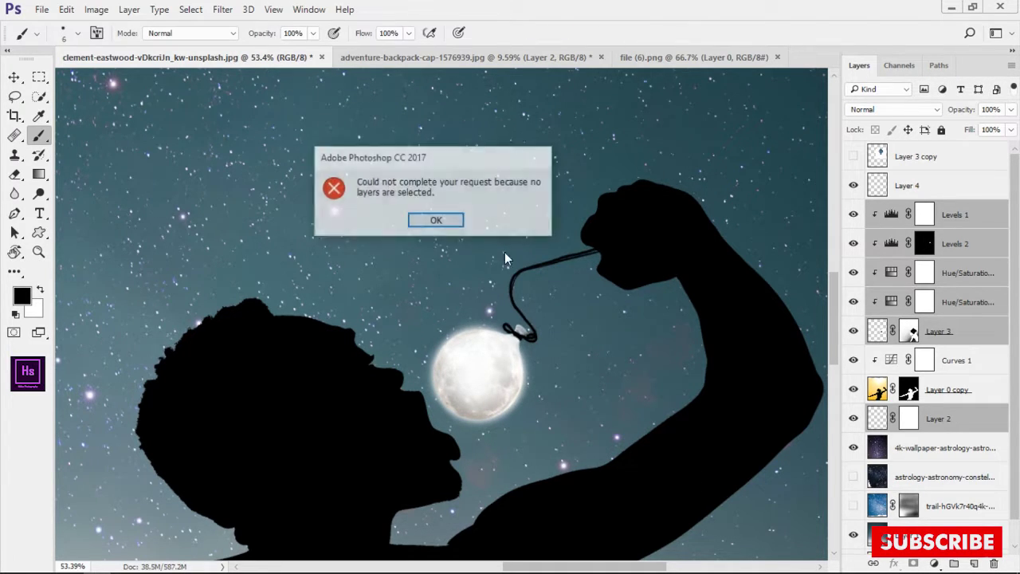
{"action": "left_click", "coordinate": [432, 221]}
Puppet Warp the string on Layer 4, bending its end toward the fist
{"action": "scroll", "coordinate": [676, 266], "scroll_direction": "up", "scroll_amount": 5}
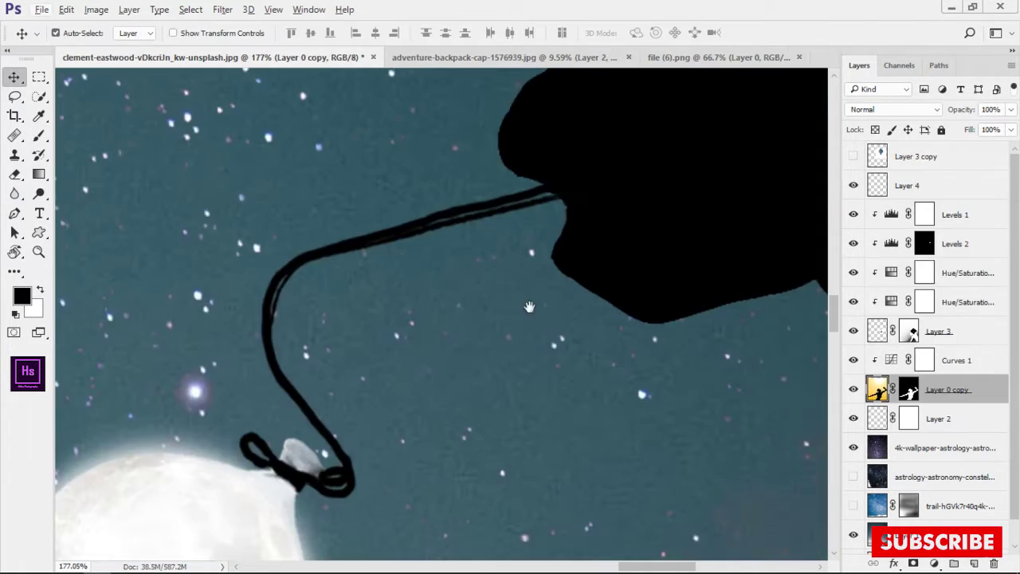
{"action": "left_click", "coordinate": [916, 185]}
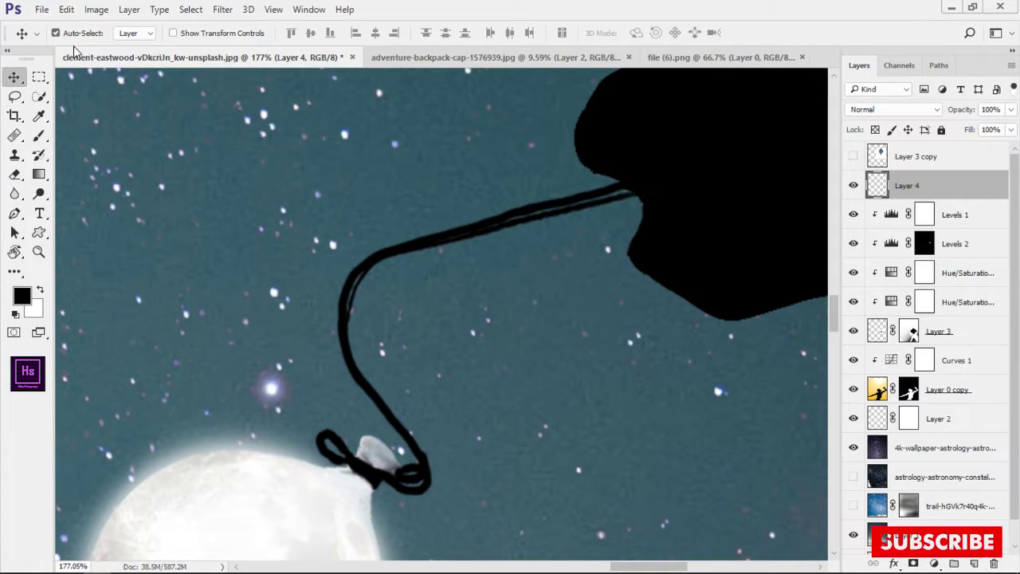
{"action": "left_click", "coordinate": [66, 10]}
{"action": "left_click", "coordinate": [134, 291]}
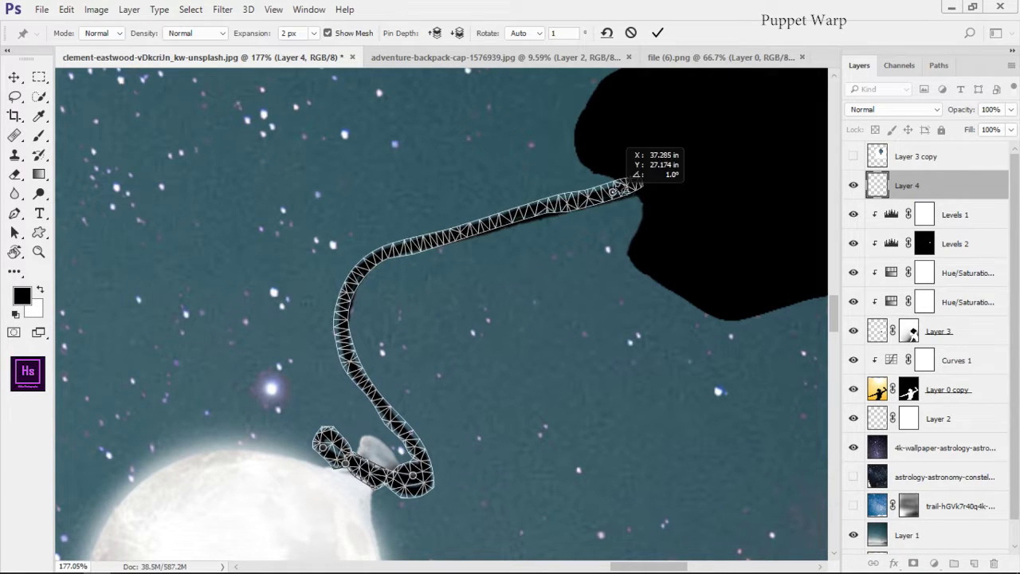
{"action": "left_click", "coordinate": [346, 306]}
{"action": "left_click", "coordinate": [492, 230]}
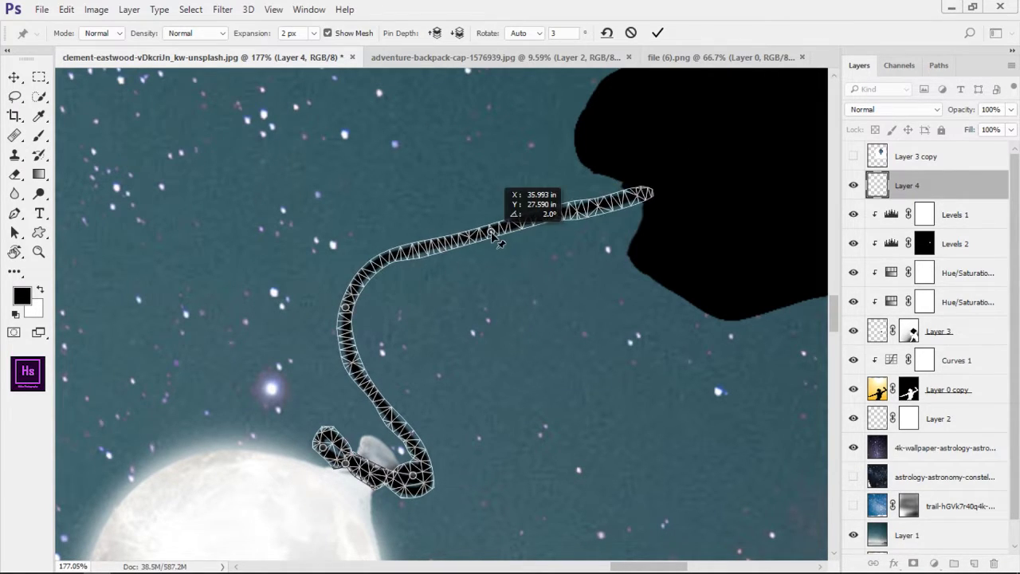
{"action": "left_click", "coordinate": [636, 195]}
{"action": "left_click", "coordinate": [657, 34]}
Check the string end and ready a 1 px brush on the silhouette layer's mask
{"action": "scroll", "coordinate": [599, 337], "scroll_direction": "down", "scroll_amount": 3}
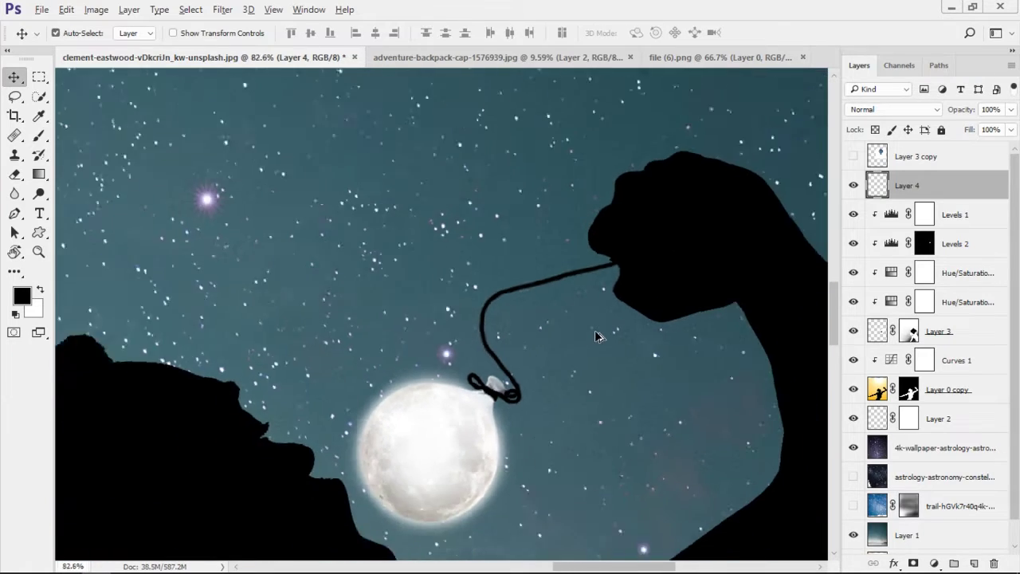
{"action": "scroll", "coordinate": [615, 308], "scroll_direction": "up", "scroll_amount": 2}
{"action": "scroll", "coordinate": [623, 344], "scroll_direction": "up", "scroll_amount": 4}
{"action": "left_click_drag", "start_coordinate": [623, 345], "coordinate": [623, 326]}
{"action": "left_click", "coordinate": [854, 389]}
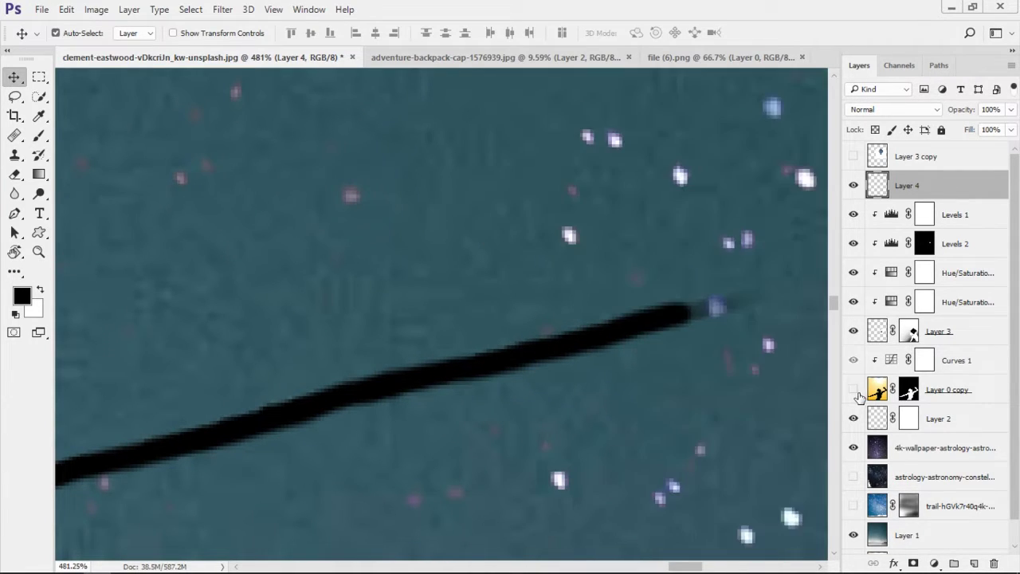
{"action": "left_click", "coordinate": [854, 389]}
{"action": "left_click", "coordinate": [947, 389]}
{"action": "left_click", "coordinate": [477, 298]}
{"action": "key", "text": "b"}
{"action": "key", "text": "x"}
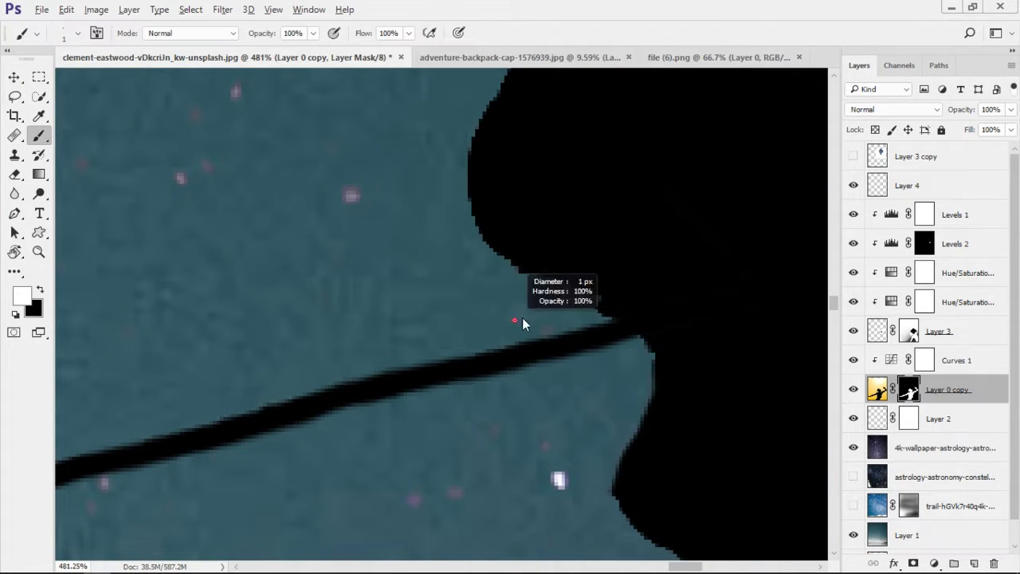
Set up a 4:5 crop frame, adjusting its top-left corner
{"action": "key", "text": "ctrl+0"}
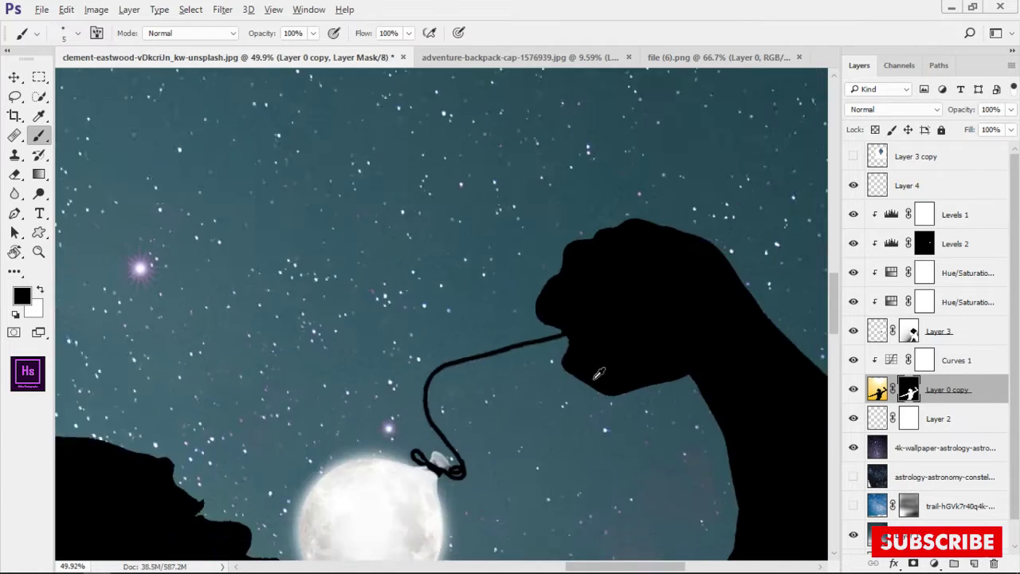
{"action": "scroll", "coordinate": [503, 371], "scroll_direction": "up", "scroll_amount": 2}
{"action": "scroll", "coordinate": [478, 382], "scroll_direction": "down", "scroll_amount": 3}
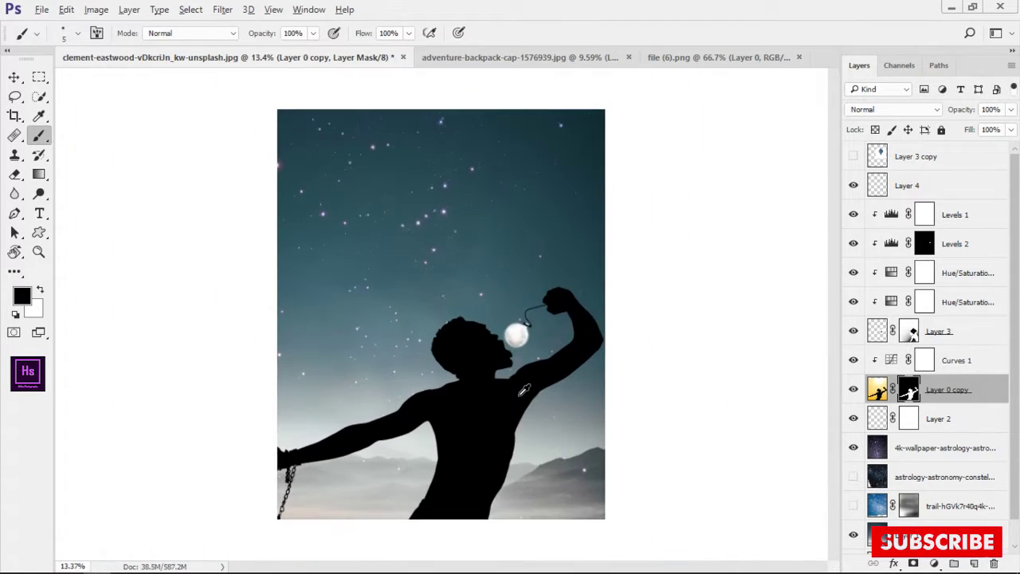
{"action": "scroll", "coordinate": [462, 399], "scroll_direction": "down", "scroll_amount": 1}
{"action": "key", "text": "c"}
{"action": "left_click_drag", "start_coordinate": [294, 129], "coordinate": [274, 125]}
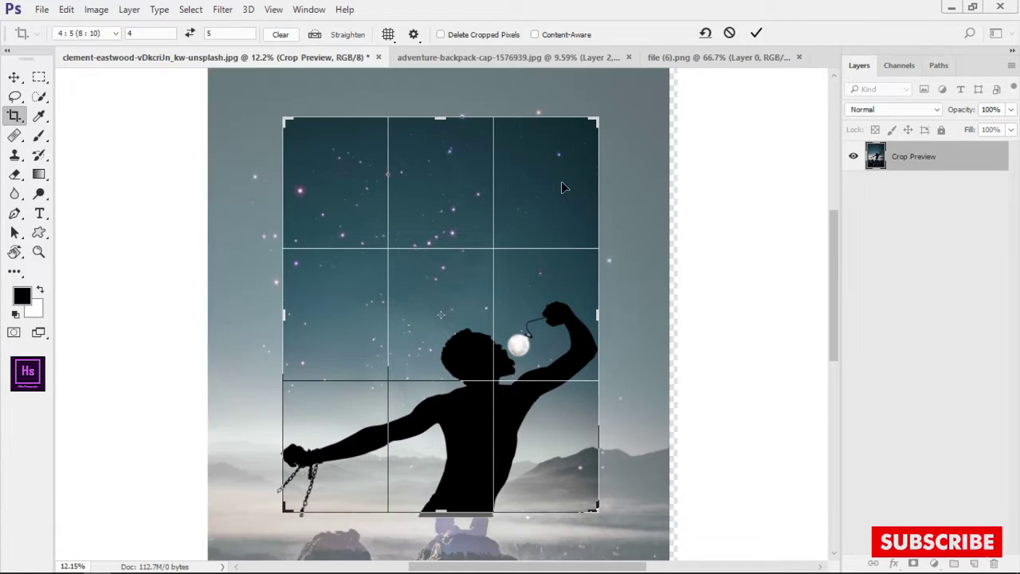
Apply the 4:5 crop and enlarge the cosmos galaxy photo to about 163%
{"action": "key", "text": "Return"}
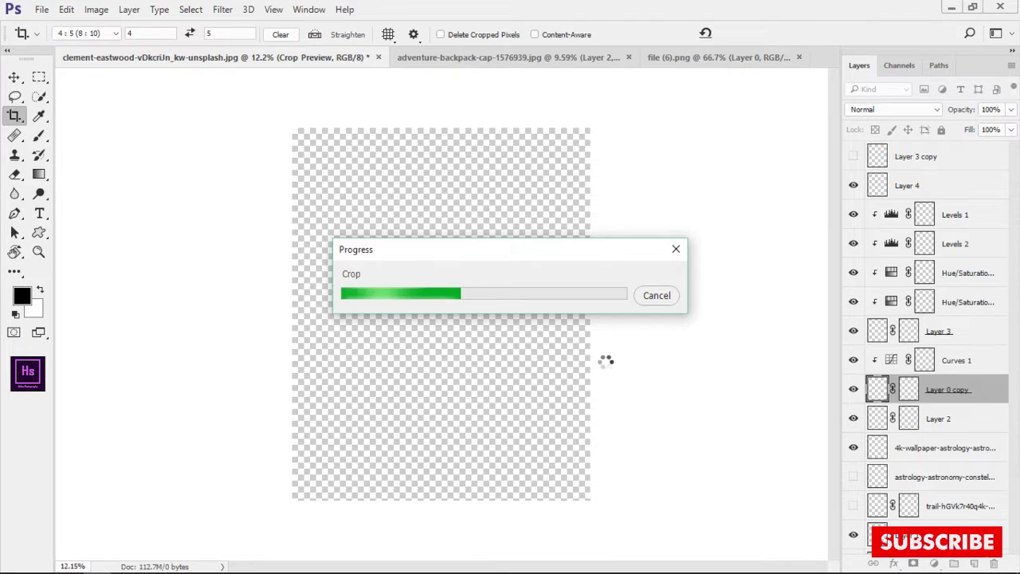
{"action": "key", "text": "ctrl+t"}
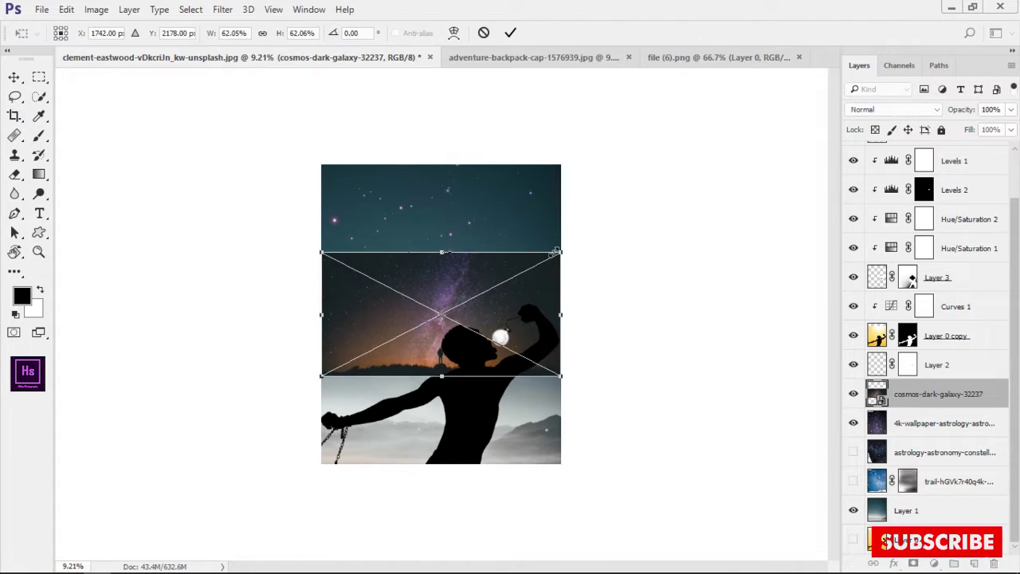
{"action": "mouse_move", "coordinate": [560, 376]}
{"action": "left_mouse_down"}
{"action": "mouse_move", "coordinate": [655, 413]}
{"action": "mouse_move", "coordinate": [642, 413]}
{"action": "left_mouse_up"}
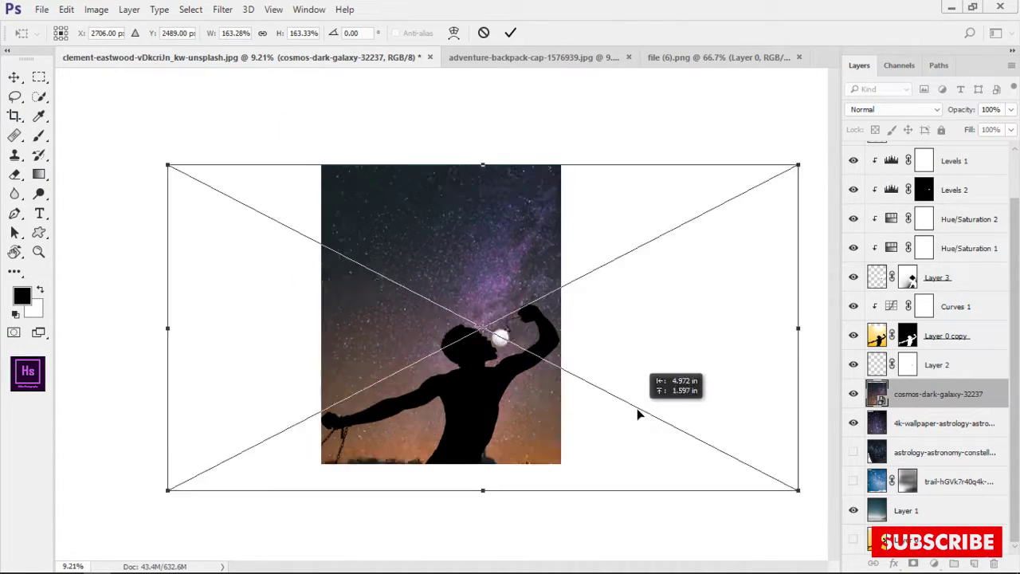
{"action": "key", "text": "Return"}
Blend the galaxy photo in Lighten mode and crop away the excess canvas
{"action": "left_click", "coordinate": [891, 109]}
{"action": "left_click", "coordinate": [869, 170]}
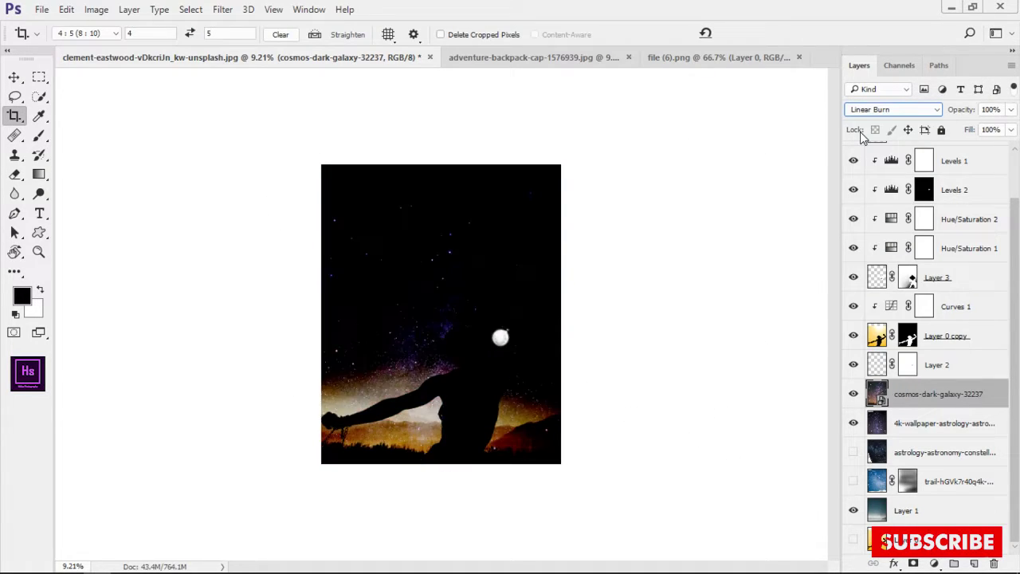
{"action": "key", "text": "Down"}
{"action": "key", "text": "Down"}
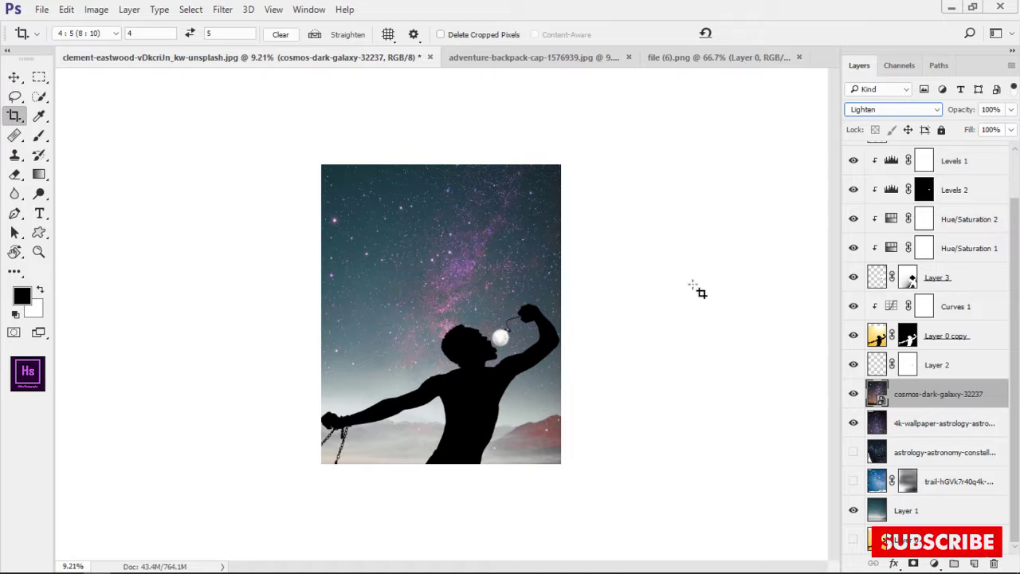
{"action": "left_click", "coordinate": [693, 284]}
{"action": "left_click", "coordinate": [756, 32]}
{"action": "key", "text": "v"}
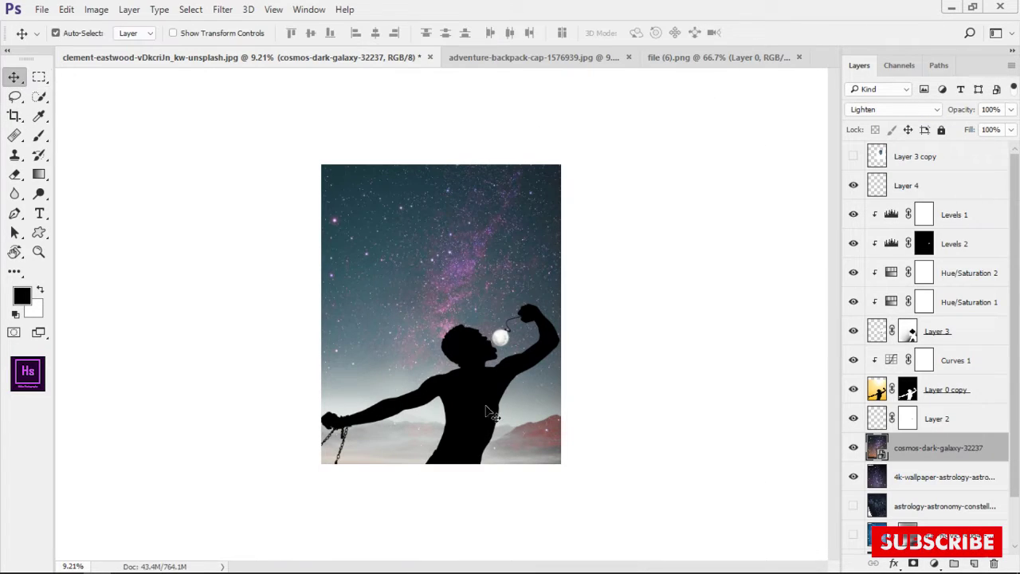
{"action": "key", "text": "ctrl+0"}
Rasterize the cosmos galaxy photo layer
{"action": "right_click", "coordinate": [951, 441]}
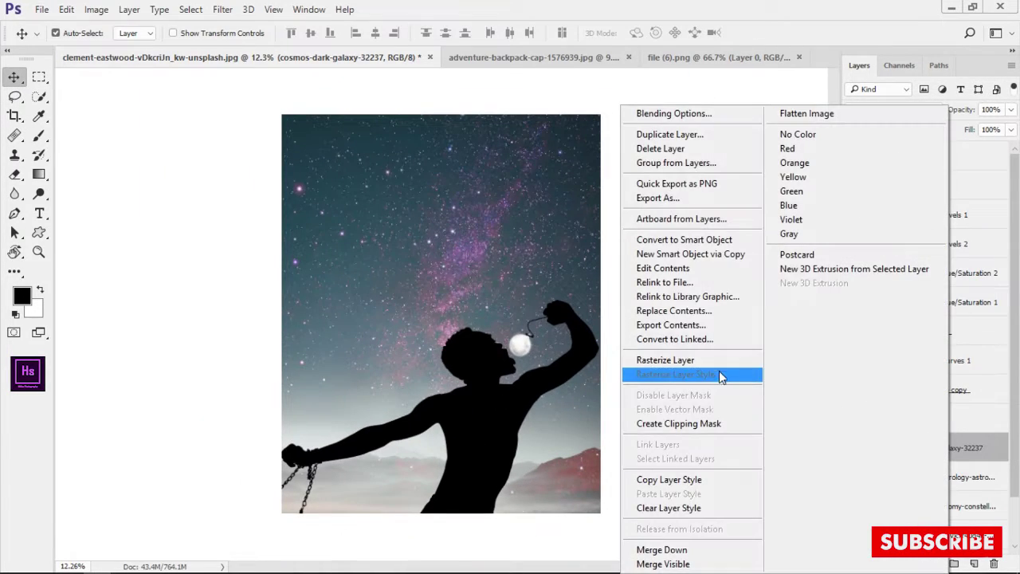
{"action": "left_click", "coordinate": [694, 360]}
{"action": "scroll", "coordinate": [589, 235], "scroll_direction": "up", "scroll_amount": 2}
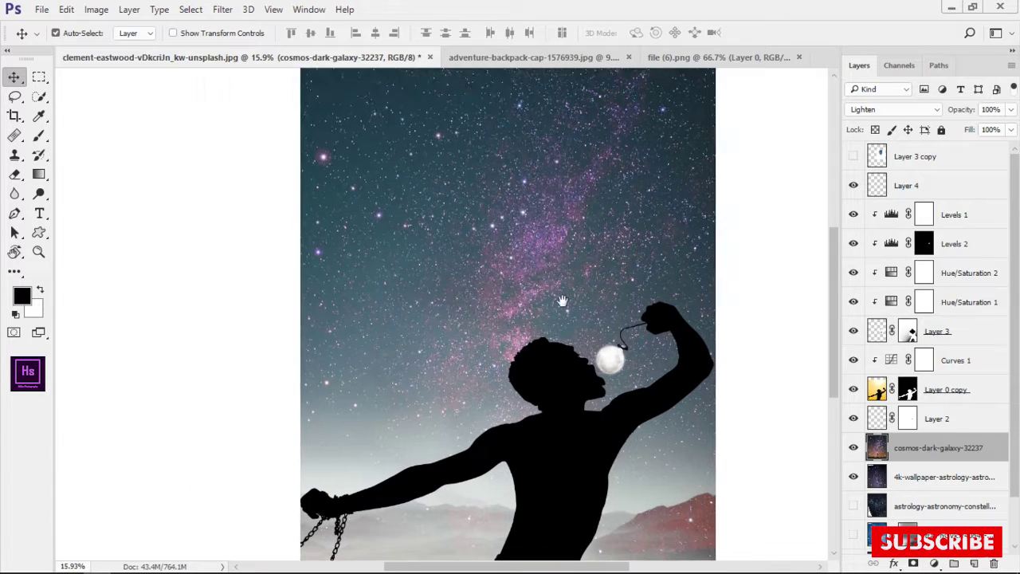
{"action": "scroll", "coordinate": [462, 295], "scroll_direction": "down", "scroll_amount": 2}
{"action": "scroll", "coordinate": [490, 284], "scroll_direction": "down", "scroll_amount": 3}
{"action": "scroll", "coordinate": [337, 358], "scroll_direction": "up", "scroll_amount": 1}
Paint black on the galaxy mask with an ~845 px soft brush to fade the mountains
{"action": "scroll", "coordinate": [375, 311], "scroll_direction": "up", "scroll_amount": 2}
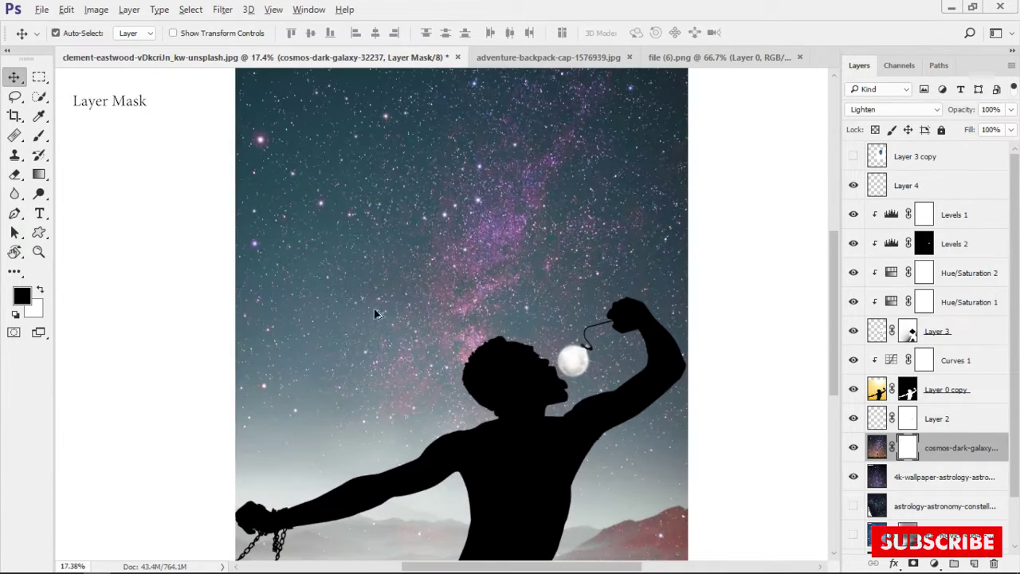
{"action": "key", "text": "b"}
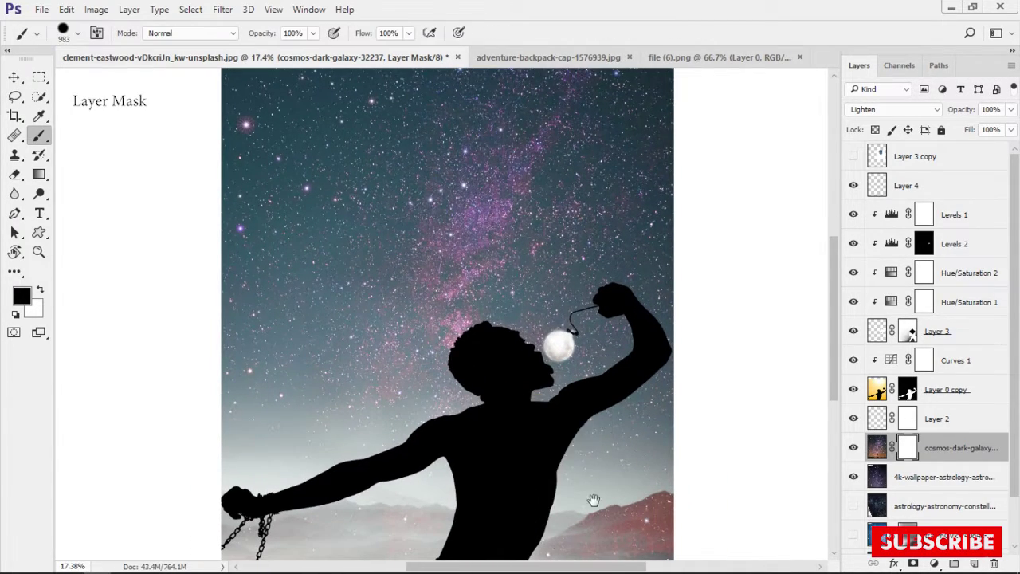
{"action": "left_click_drag", "start_coordinate": [543, 430], "coordinate": [492, 212]}
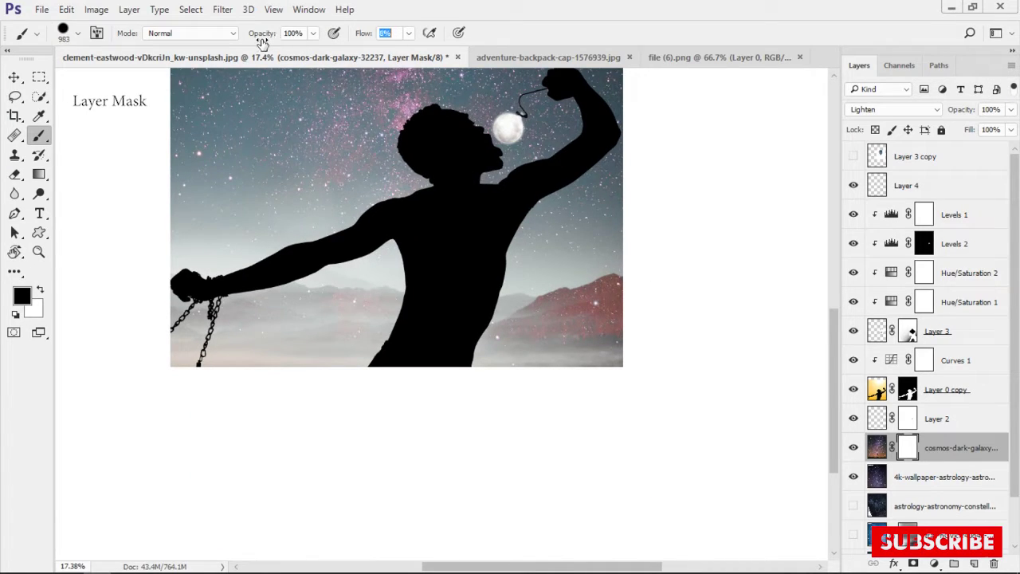
{"action": "left_click_drag", "start_coordinate": [606, 333], "coordinate": [478, 317]}
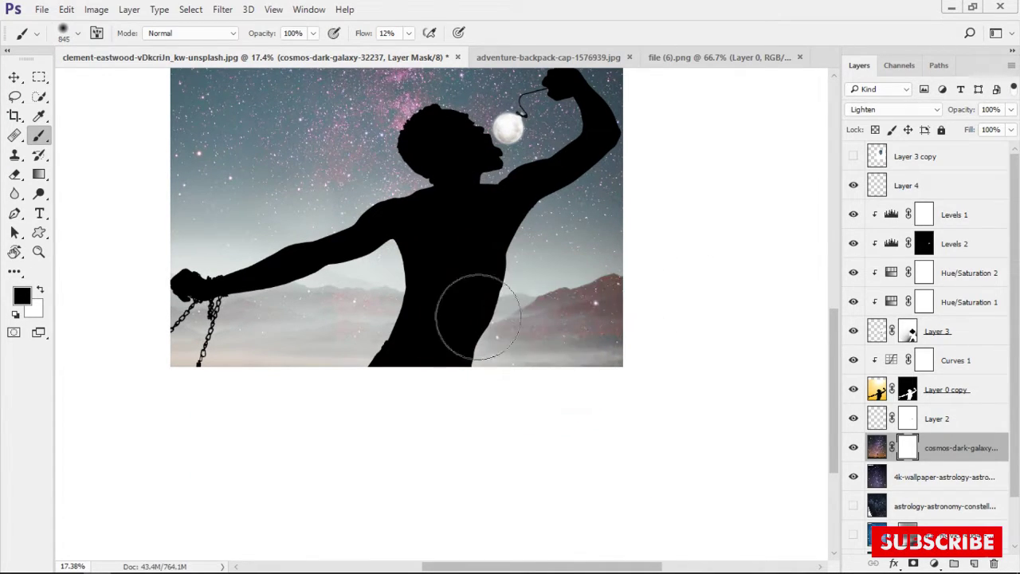
{"action": "scroll", "coordinate": [459, 331], "scroll_direction": "down", "scroll_amount": 2}
{"action": "scroll", "coordinate": [661, 334], "scroll_direction": "up", "scroll_amount": 3}
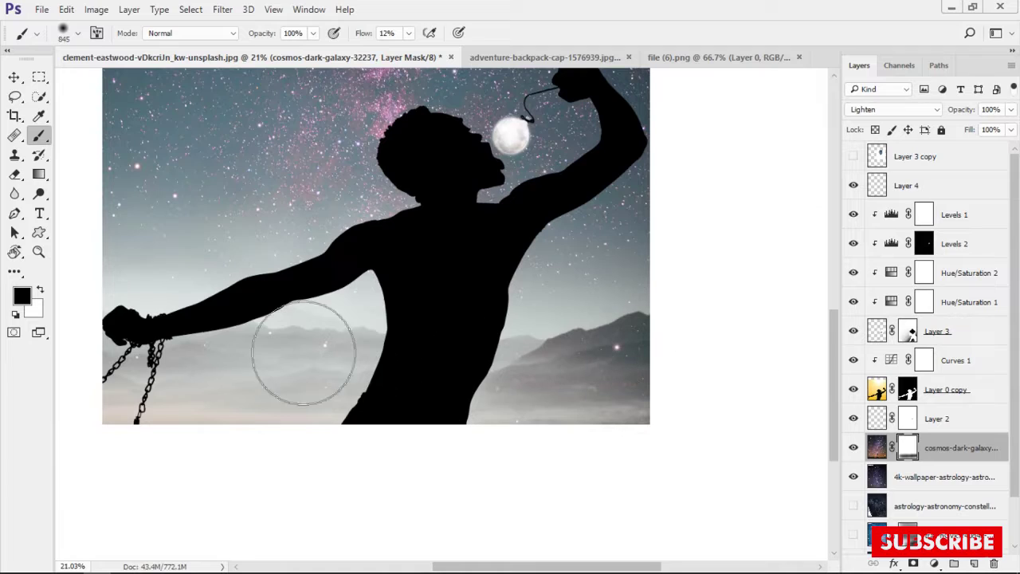
{"action": "left_click_drag", "start_coordinate": [303, 352], "coordinate": [542, 485]}
{"action": "scroll", "coordinate": [517, 318], "scroll_direction": "down", "scroll_amount": 2}
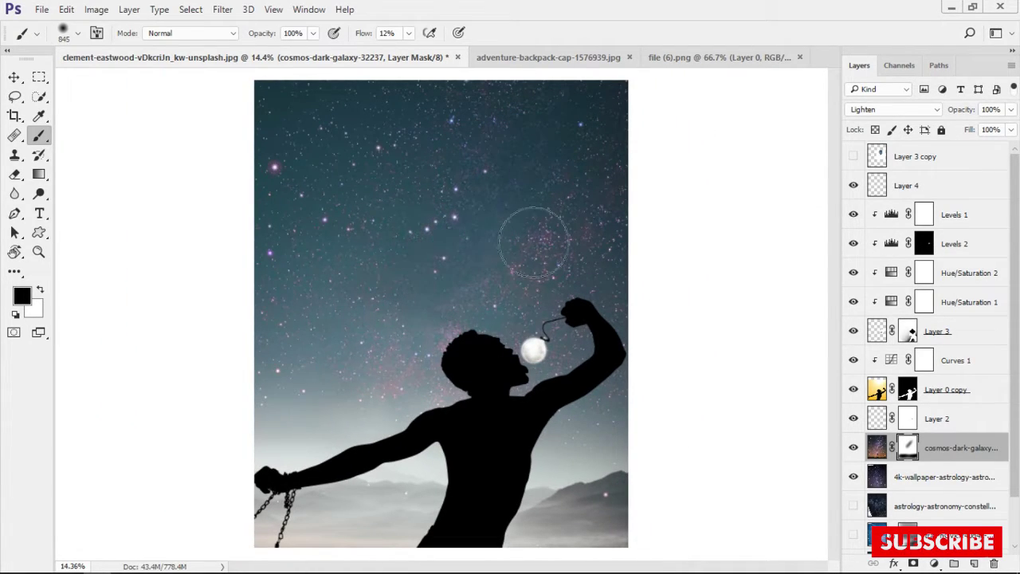
{"action": "scroll", "coordinate": [546, 139], "scroll_direction": "up", "scroll_amount": 1}
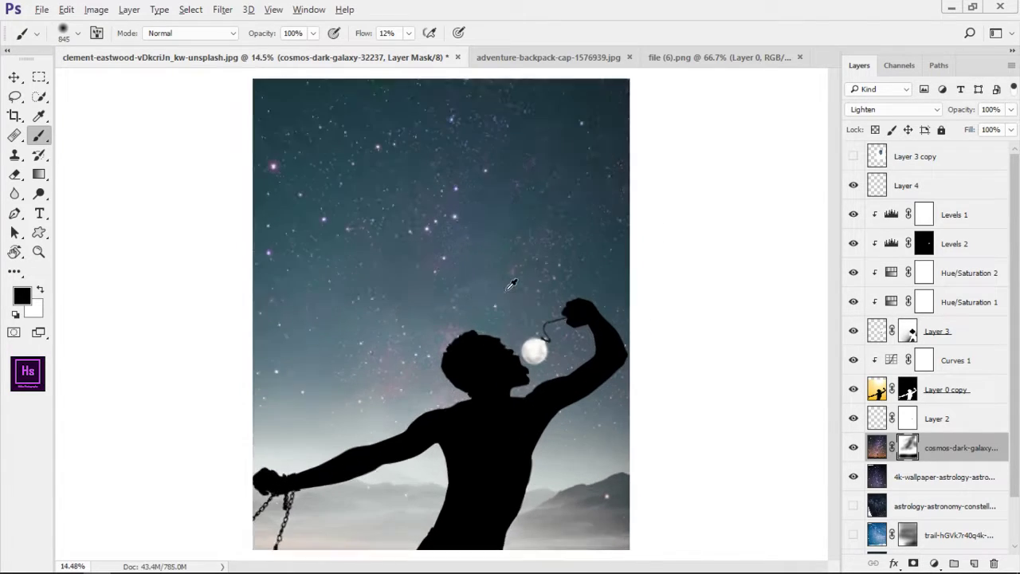
{"action": "scroll", "coordinate": [558, 271], "scroll_direction": "up", "scroll_amount": 2}
{"action": "scroll", "coordinate": [558, 263], "scroll_direction": "down", "scroll_amount": 3}
{"action": "scroll", "coordinate": [518, 231], "scroll_direction": "up", "scroll_amount": 1}
{"action": "key", "text": "x"}
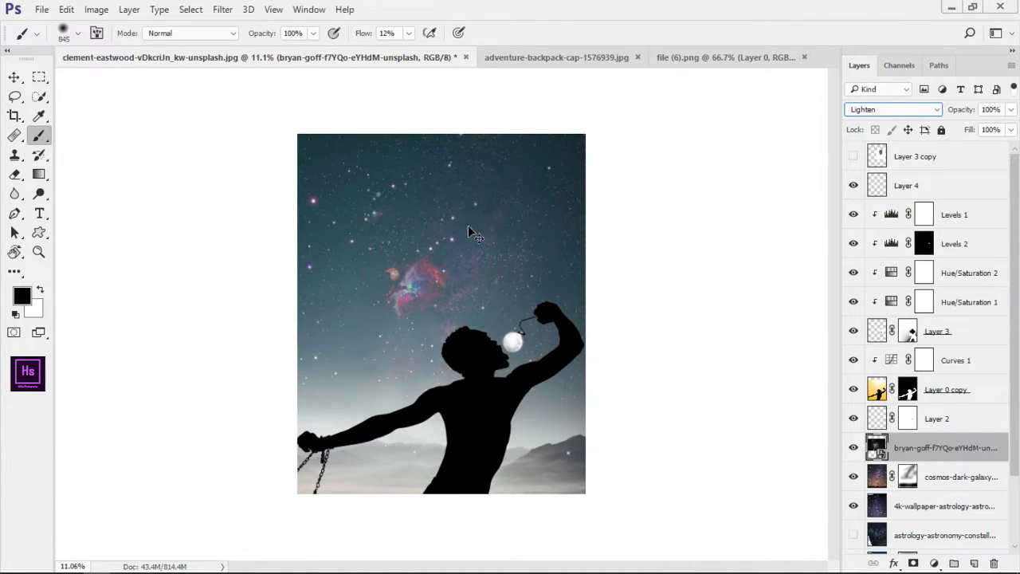
Enlarge the bryan-goff sky layer to about 124%, tilt it about 48°, and shift it down-left
{"action": "key", "text": "ctrl+t"}
{"action": "left_click_drag", "start_coordinate": [574, 182], "coordinate": [649, 144]}
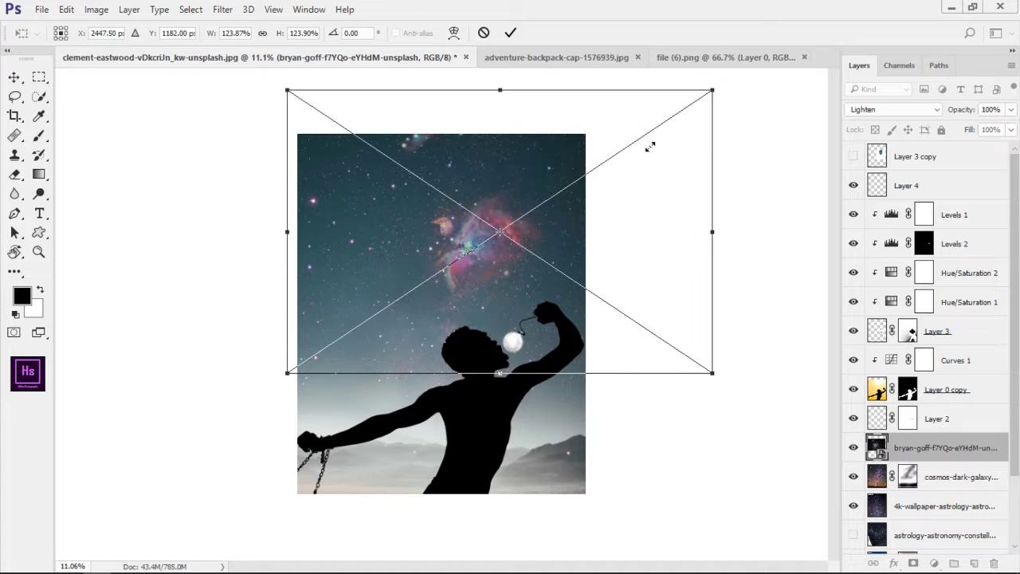
{"action": "mouse_move", "coordinate": [615, 278]}
{"action": "left_mouse_down"}
{"action": "mouse_move", "coordinate": [549, 347]}
{"action": "mouse_move", "coordinate": [446, 350]}
{"action": "left_mouse_up"}
{"action": "mouse_move", "coordinate": [631, 326]}
{"action": "left_mouse_down"}
{"action": "mouse_move", "coordinate": [470, 402]}
{"action": "mouse_move", "coordinate": [375, 329]}
{"action": "mouse_move", "coordinate": [450, 165]}
{"action": "left_mouse_up"}
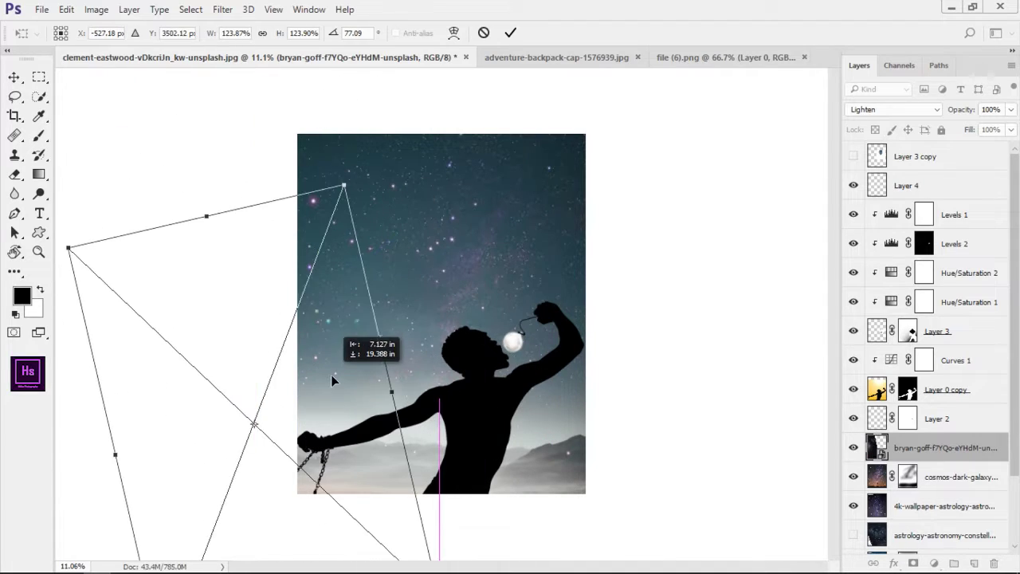
{"action": "left_click_drag", "start_coordinate": [331, 375], "coordinate": [467, 231]}
{"action": "mouse_move", "coordinate": [334, 369]}
{"action": "left_mouse_down"}
{"action": "mouse_move", "coordinate": [336, 387]}
{"action": "mouse_move", "coordinate": [348, 380]}
{"action": "left_mouse_up"}
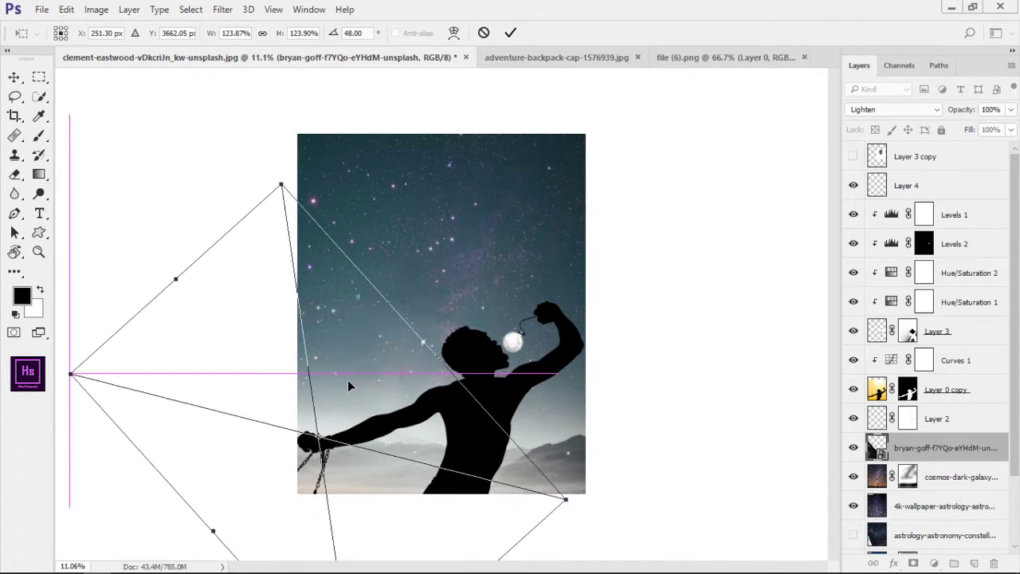
{"action": "key", "text": "Return"}
Rasterize the bryan-goff star sky layer
{"action": "key", "text": "b"}
{"action": "scroll", "coordinate": [351, 313], "scroll_direction": "up", "scroll_amount": 3}
{"action": "scroll", "coordinate": [345, 309], "scroll_direction": "up", "scroll_amount": 1}
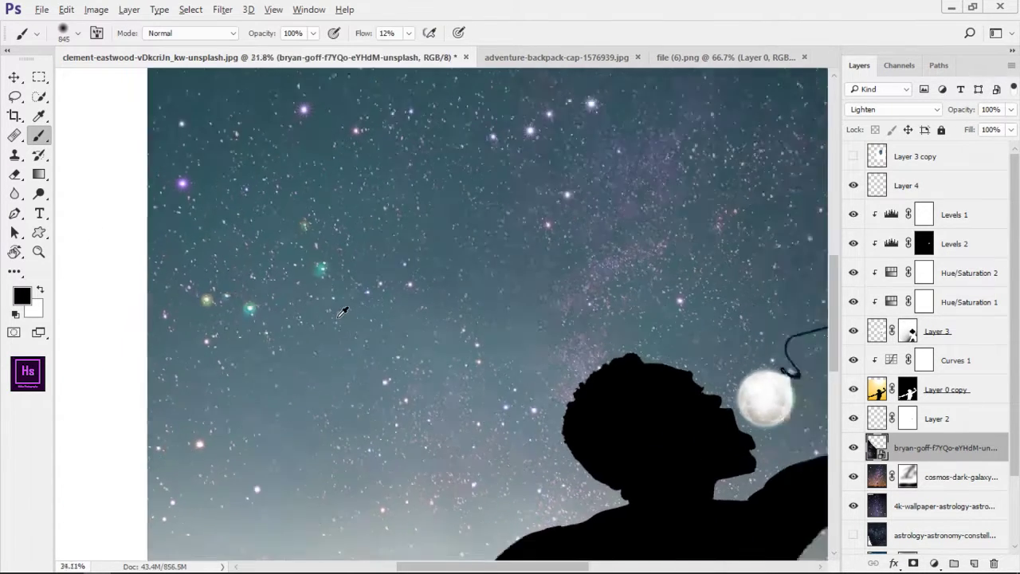
{"action": "scroll", "coordinate": [344, 310], "scroll_direction": "down", "scroll_amount": 2}
{"action": "right_click", "coordinate": [909, 448]}
{"action": "left_click", "coordinate": [686, 363]}
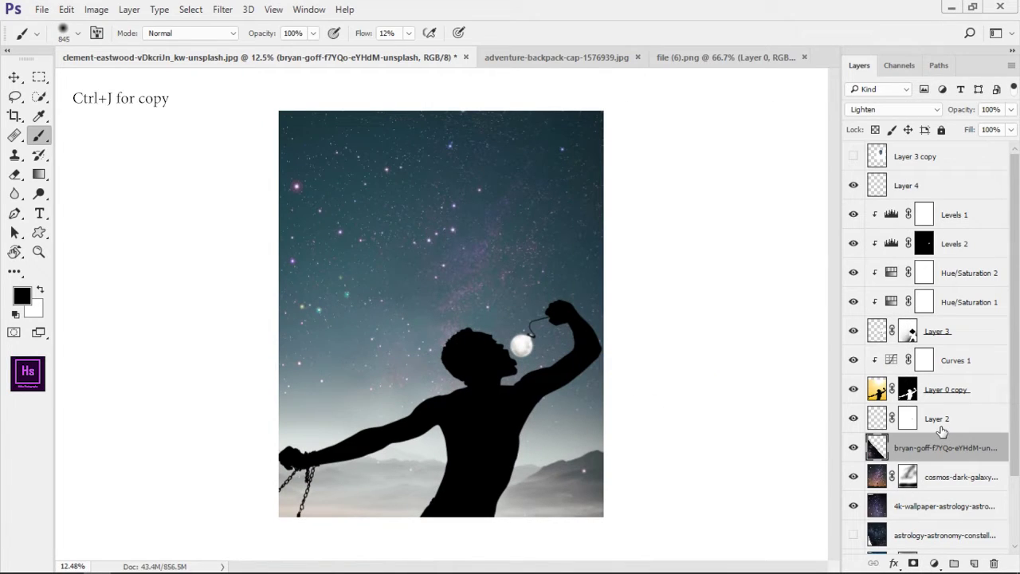
Duplicate the sky layer, then rotate and move the copy right and down
{"action": "key", "text": "ctrl+j"}
{"action": "key", "text": "ctrl+t"}
{"action": "mouse_move", "coordinate": [519, 383]}
{"action": "left_mouse_down"}
{"action": "mouse_move", "coordinate": [726, 296]}
{"action": "mouse_move", "coordinate": [640, 308]}
{"action": "left_mouse_up"}
{"action": "scroll", "coordinate": [640, 307], "scroll_direction": "down", "scroll_amount": 2}
{"action": "left_click_drag", "start_coordinate": [618, 260], "coordinate": [631, 324]}
{"action": "scroll", "coordinate": [631, 324], "scroll_direction": "up", "scroll_amount": 4}
{"action": "key", "text": "Return"}
{"action": "scroll", "coordinate": [590, 300], "scroll_direction": "down", "scroll_amount": 3}
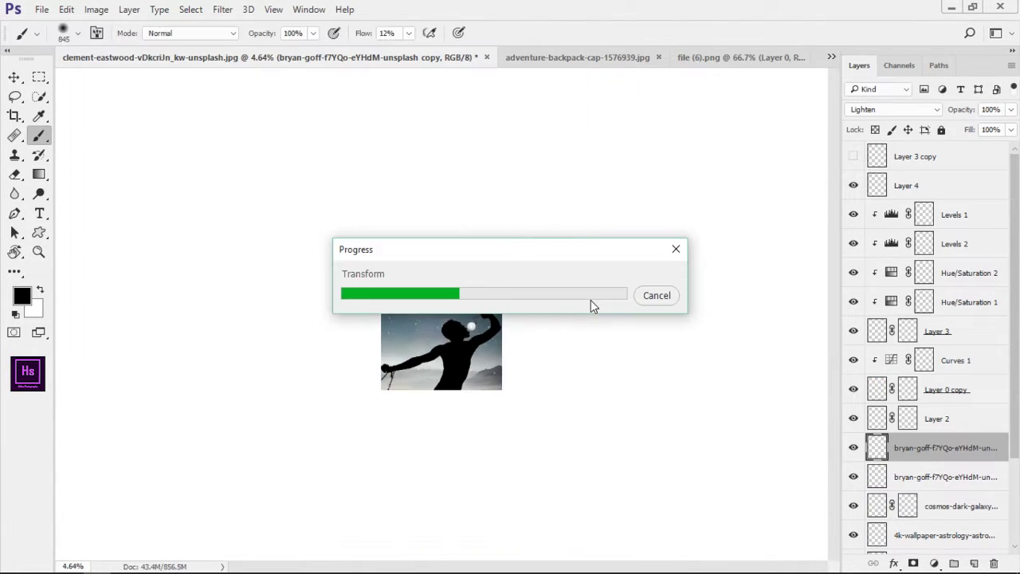
{"action": "scroll", "coordinate": [558, 295], "scroll_direction": "up", "scroll_amount": 2}
{"action": "scroll", "coordinate": [598, 293], "scroll_direction": "up", "scroll_amount": 2}
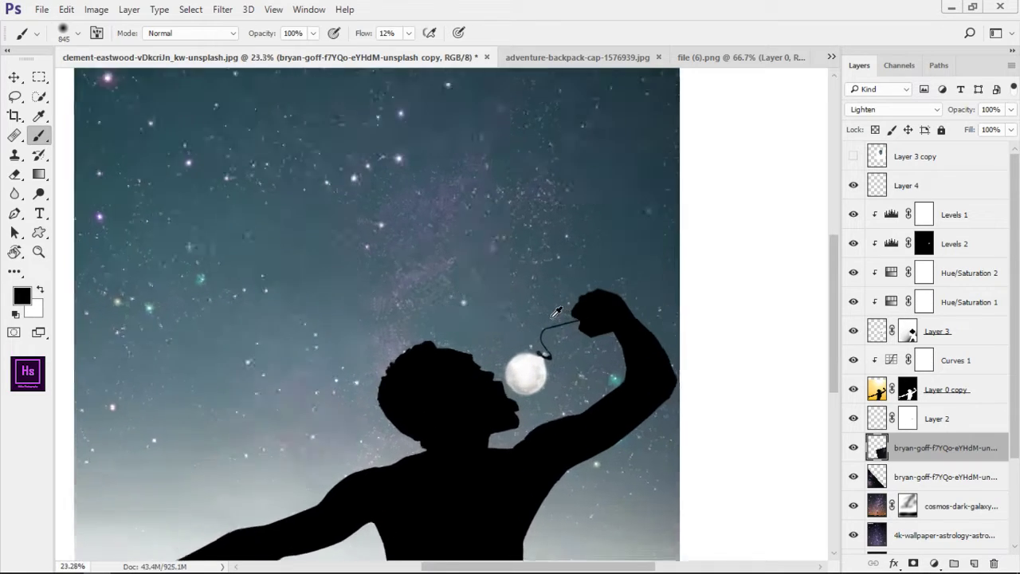
{"action": "scroll", "coordinate": [582, 299], "scroll_direction": "up", "scroll_amount": 1}
{"action": "scroll", "coordinate": [558, 307], "scroll_direction": "up", "scroll_amount": 2}
{"action": "scroll", "coordinate": [548, 315], "scroll_direction": "down", "scroll_amount": 2}
{"action": "scroll", "coordinate": [549, 315], "scroll_direction": "down", "scroll_amount": 2}
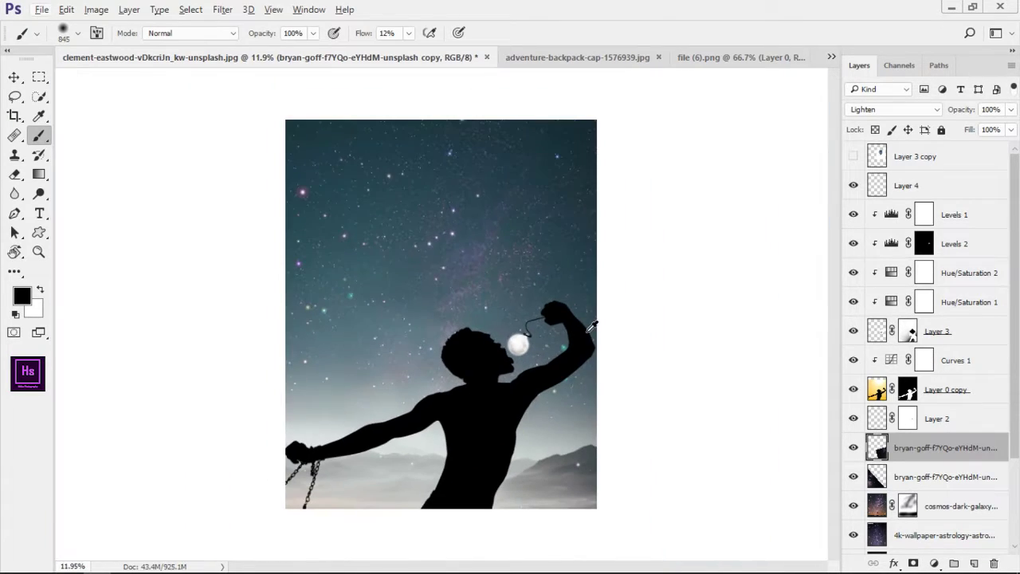
Add a second sky copy rotated about -32° and moved up-right
{"action": "key", "text": "ctrl+j"}
{"action": "key", "text": "ctrl+t"}
{"action": "scroll", "coordinate": [594, 140], "scroll_direction": "down", "scroll_amount": 1}
{"action": "mouse_move", "coordinate": [594, 139]}
{"action": "left_mouse_down"}
{"action": "mouse_move", "coordinate": [502, 147]}
{"action": "mouse_move", "coordinate": [718, 228]}
{"action": "left_mouse_up"}
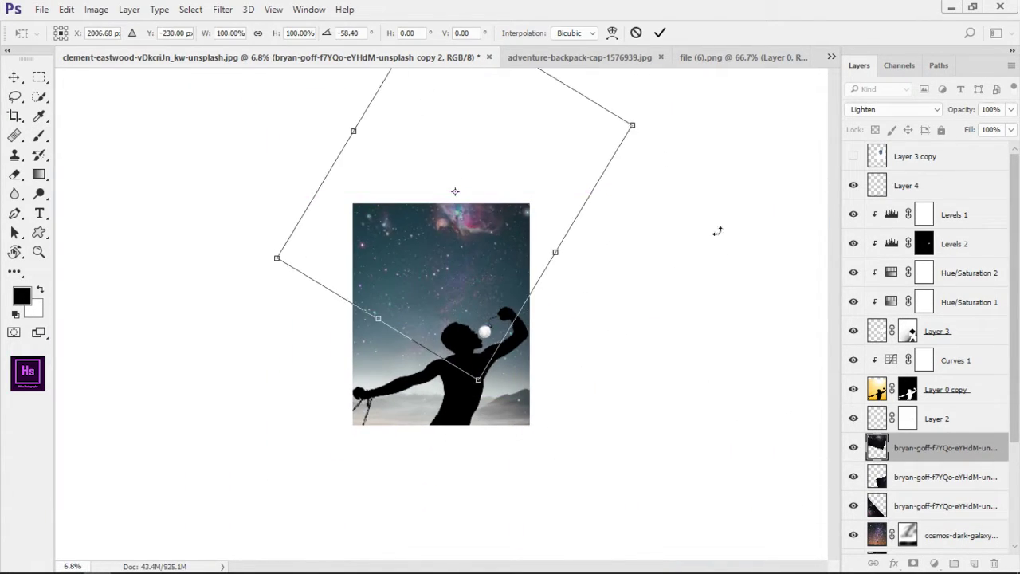
{"action": "mouse_move", "coordinate": [507, 239]}
{"action": "left_mouse_down"}
{"action": "mouse_move", "coordinate": [635, 230]}
{"action": "mouse_move", "coordinate": [676, 189]}
{"action": "left_mouse_up"}
{"action": "key", "text": "Return"}
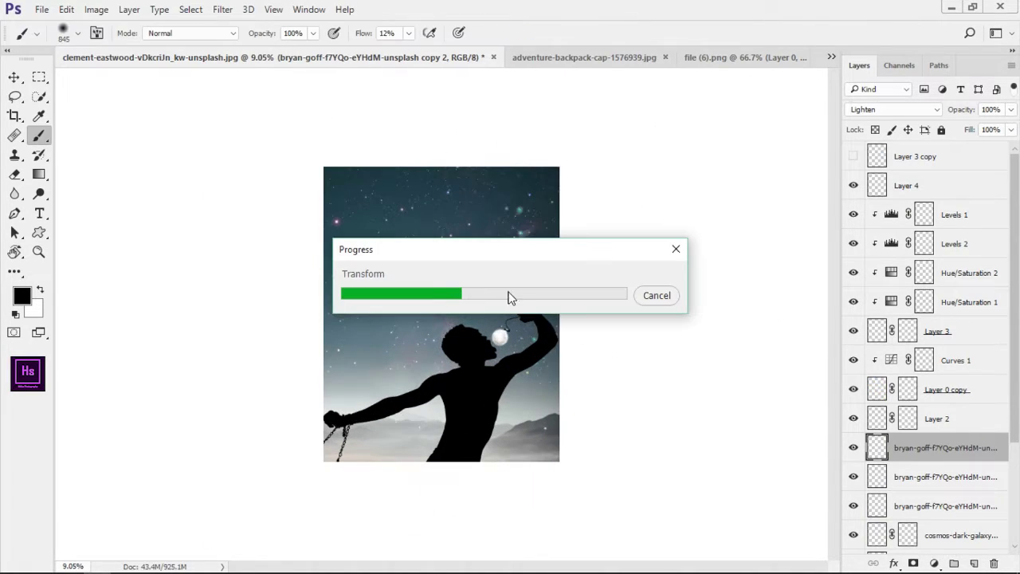
{"action": "scroll", "coordinate": [558, 319], "scroll_direction": "up", "scroll_amount": 5}
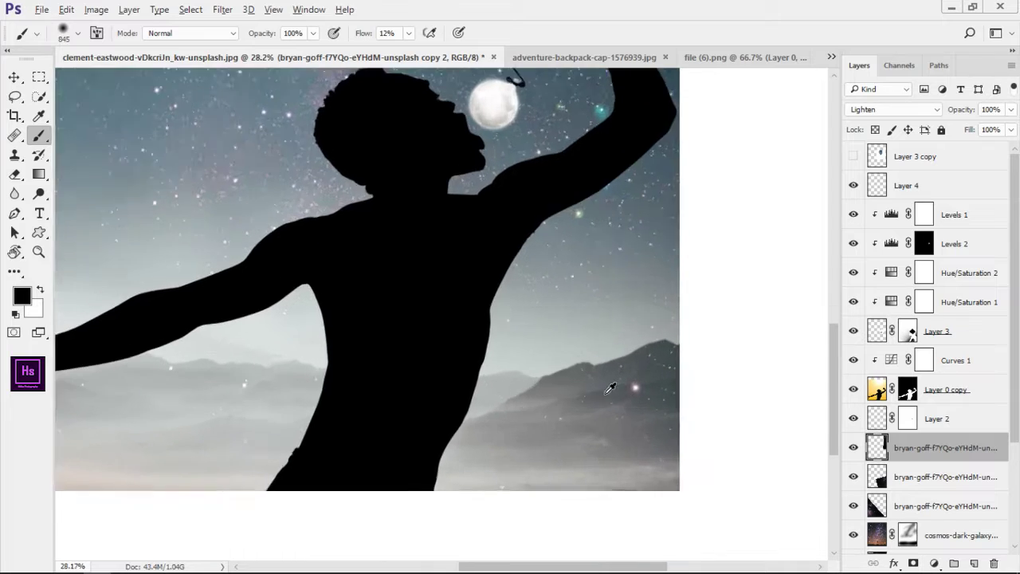
{"action": "scroll", "coordinate": [606, 383], "scroll_direction": "down", "scroll_amount": 2}
{"action": "scroll", "coordinate": [867, 511], "scroll_direction": "down", "scroll_amount": 2}
Show the 4k-wallpaper star layer with a white layer mask and delete the trail star layer
{"action": "left_click", "coordinate": [854, 477]}
{"action": "left_click", "coordinate": [945, 477]}
{"action": "left_click", "coordinate": [913, 564]}
{"action": "key", "text": "x"}
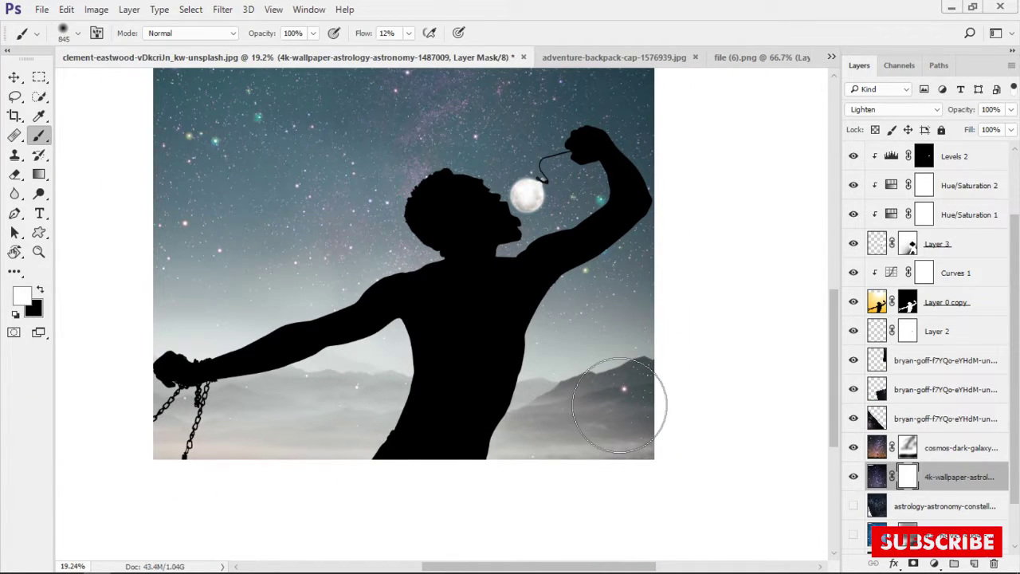
{"action": "scroll", "coordinate": [925, 358], "scroll_direction": "down", "scroll_amount": 2}
{"action": "left_click", "coordinate": [854, 481]}
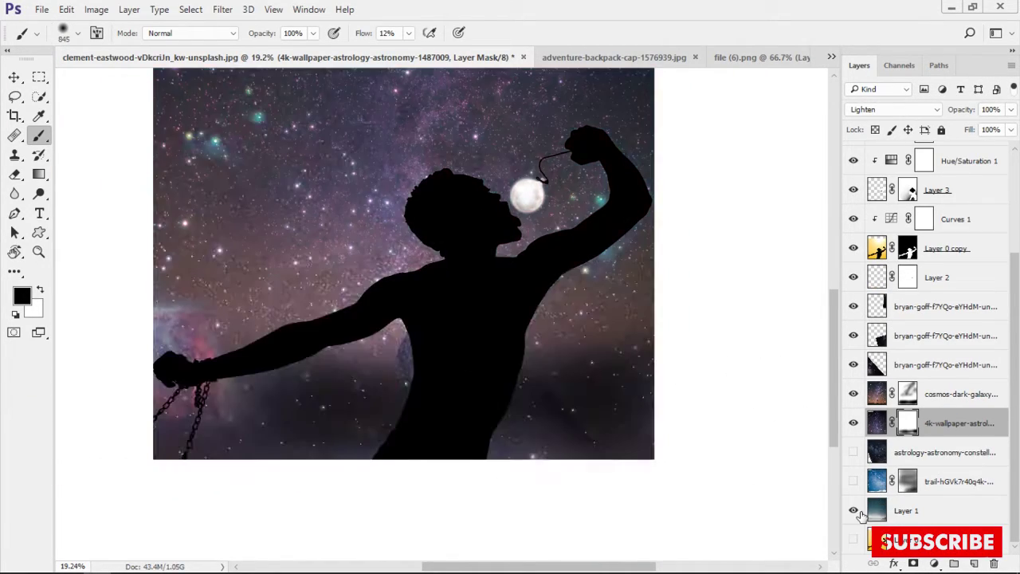
{"action": "left_click", "coordinate": [909, 475]}
{"action": "key", "text": "Delete"}
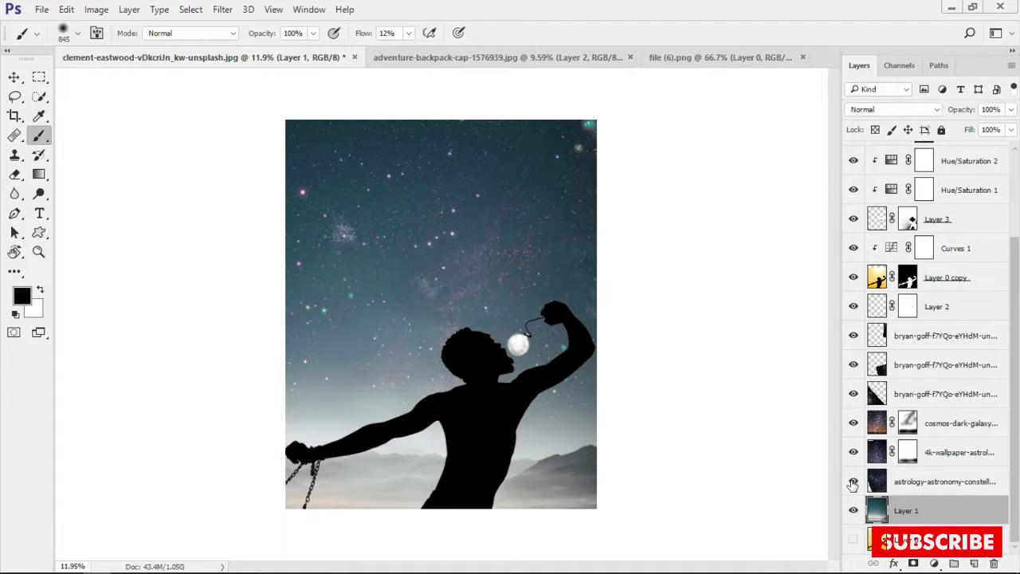
Move the constellation star layer across the sky and rotate it about 53°
{"action": "key", "text": "v"}
{"action": "left_click", "coordinate": [597, 364]}
{"action": "left_click", "coordinate": [945, 482]}
{"action": "key", "text": "ctrl+t"}
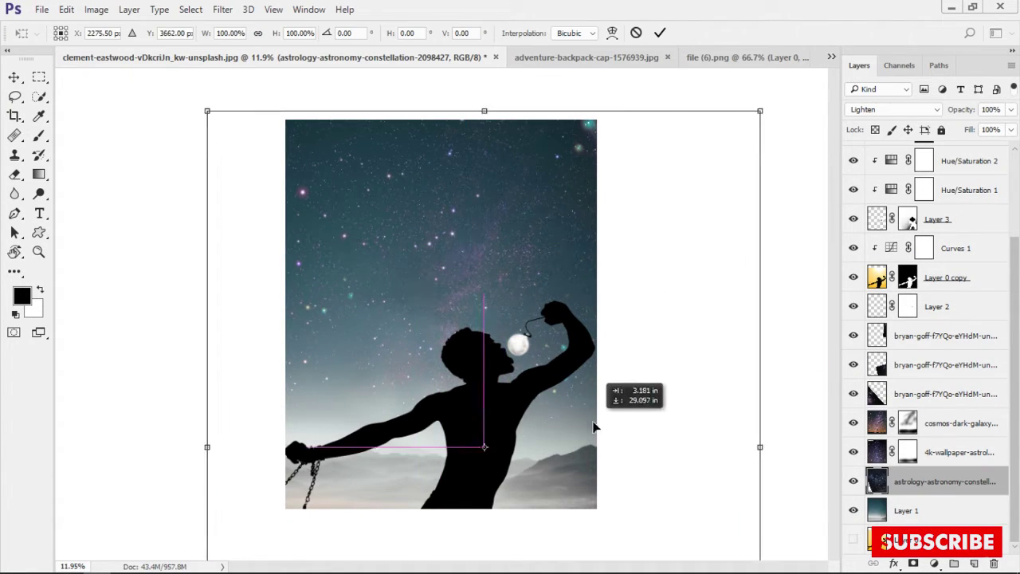
{"action": "left_click_drag", "start_coordinate": [594, 428], "coordinate": [388, 204]}
{"action": "mouse_move", "coordinate": [534, 191]}
{"action": "left_mouse_down"}
{"action": "mouse_move", "coordinate": [506, 209]}
{"action": "mouse_move", "coordinate": [477, 294]}
{"action": "mouse_move", "coordinate": [499, 359]}
{"action": "left_mouse_up"}
{"action": "key", "text": "Return"}
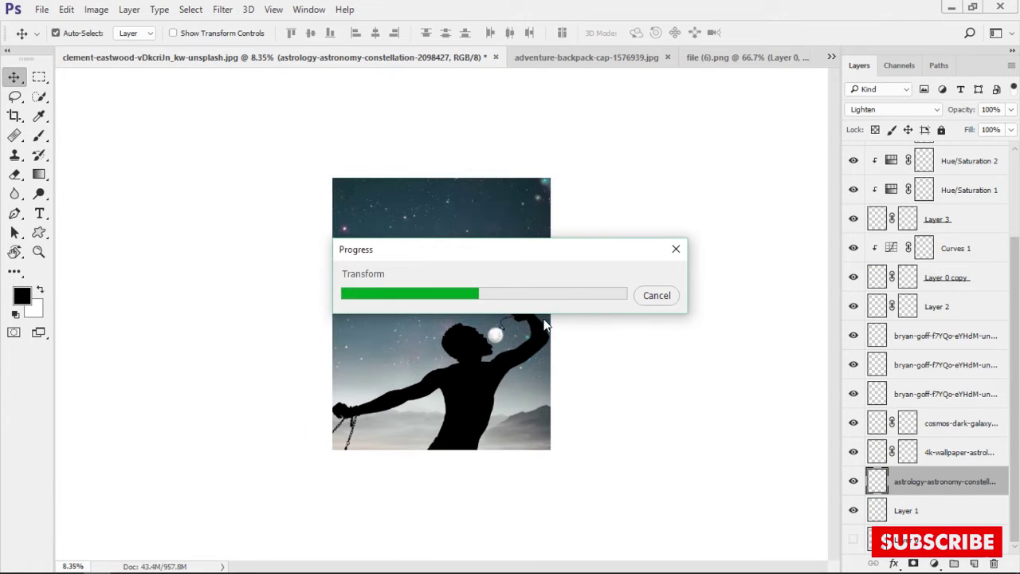
{"action": "scroll", "coordinate": [525, 399], "scroll_direction": "up", "scroll_amount": 3}
{"action": "scroll", "coordinate": [525, 441], "scroll_direction": "up", "scroll_amount": 3}
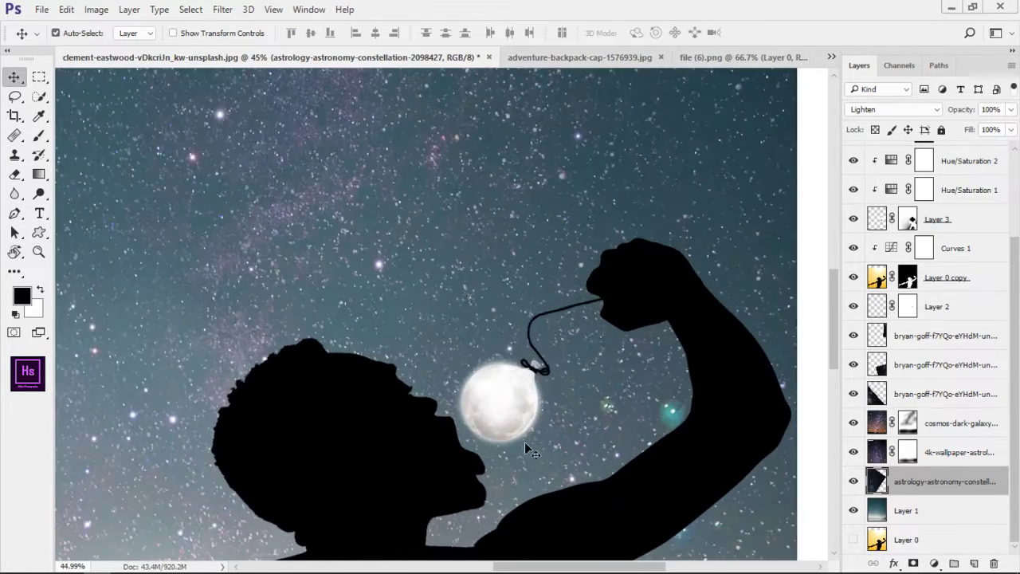
{"action": "scroll", "coordinate": [519, 341], "scroll_direction": "up", "scroll_amount": 2}
{"action": "scroll", "coordinate": [519, 341], "scroll_direction": "down", "scroll_amount": 5}
{"action": "scroll", "coordinate": [519, 340], "scroll_direction": "up", "scroll_amount": 2}
{"action": "scroll", "coordinate": [519, 340], "scroll_direction": "up", "scroll_amount": 3}
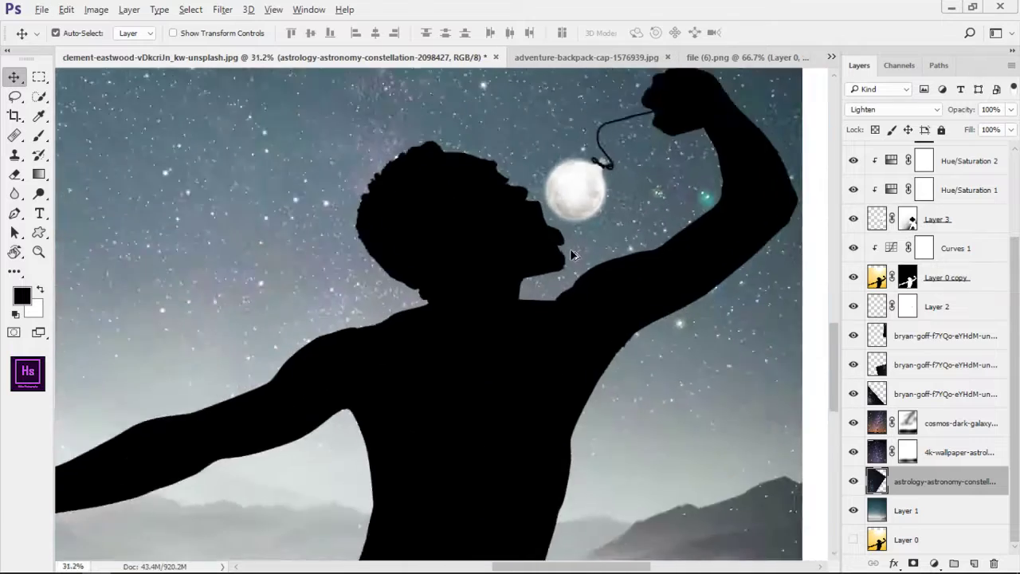
{"action": "scroll", "coordinate": [519, 341], "scroll_direction": "down", "scroll_amount": 5}
{"action": "scroll", "coordinate": [974, 181], "scroll_direction": "up", "scroll_amount": 3}
{"action": "left_click", "coordinate": [974, 181]}
Stamp visible layers onto Layer 5 and apply Camera Raw: blue hue -14, aqua luminance -10
{"action": "key", "text": "ctrl+shift+alt+n"}
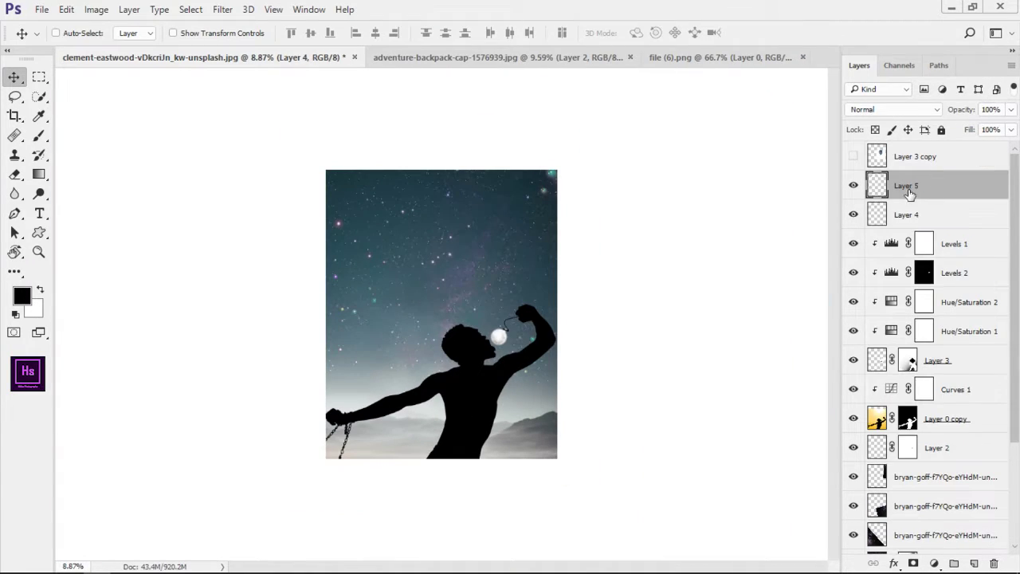
{"action": "left_click", "coordinate": [221, 10]}
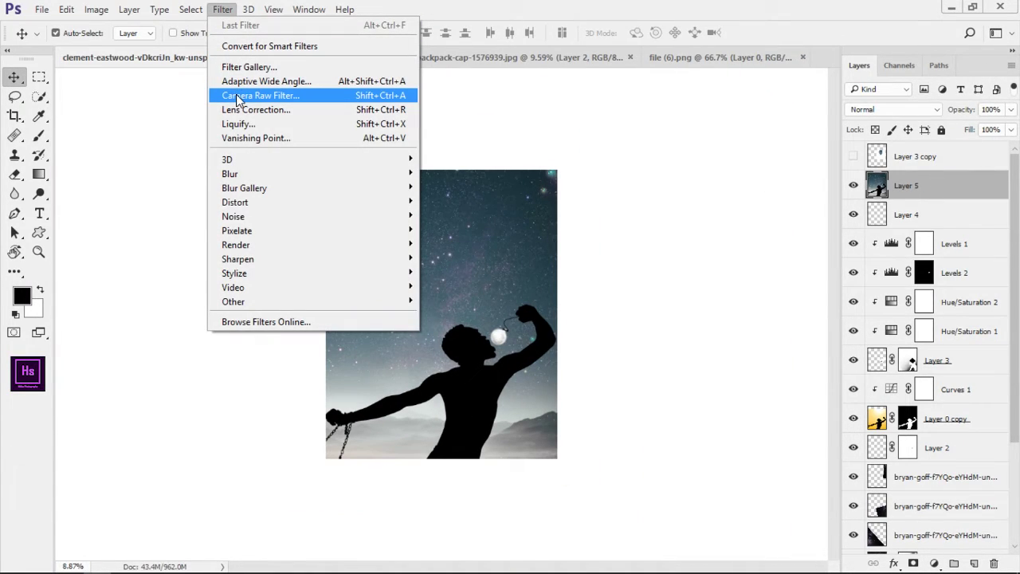
{"action": "left_click", "coordinate": [238, 98]}
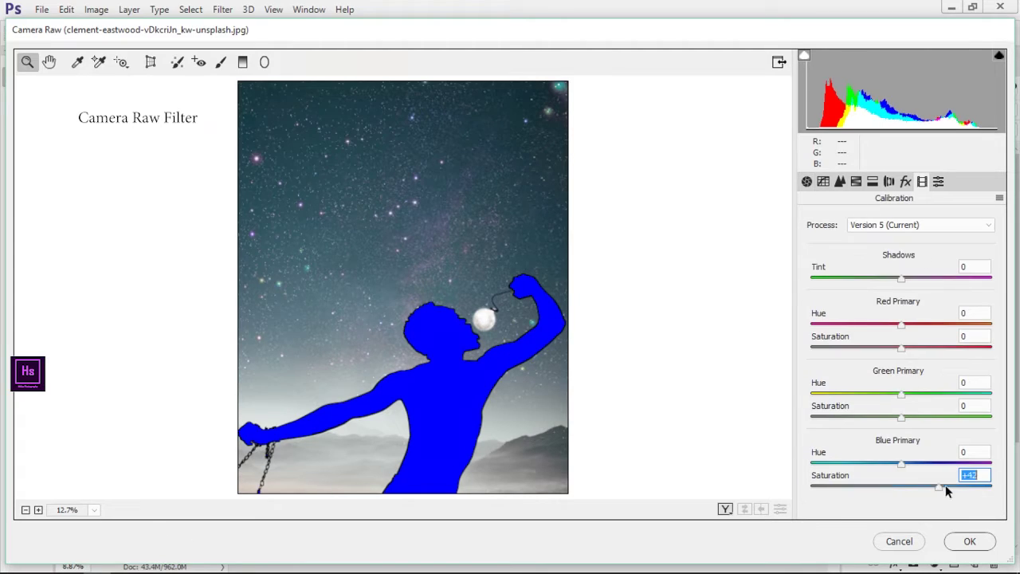
{"action": "mouse_move", "coordinate": [902, 462]}
{"action": "left_mouse_down"}
{"action": "mouse_move", "coordinate": [887, 463]}
{"action": "mouse_move", "coordinate": [880, 445]}
{"action": "mouse_move", "coordinate": [954, 447]}
{"action": "mouse_move", "coordinate": [932, 462]}
{"action": "left_mouse_up"}
{"action": "left_click", "coordinate": [806, 181]}
{"action": "scroll", "coordinate": [883, 447], "scroll_direction": "down", "scroll_amount": 2}
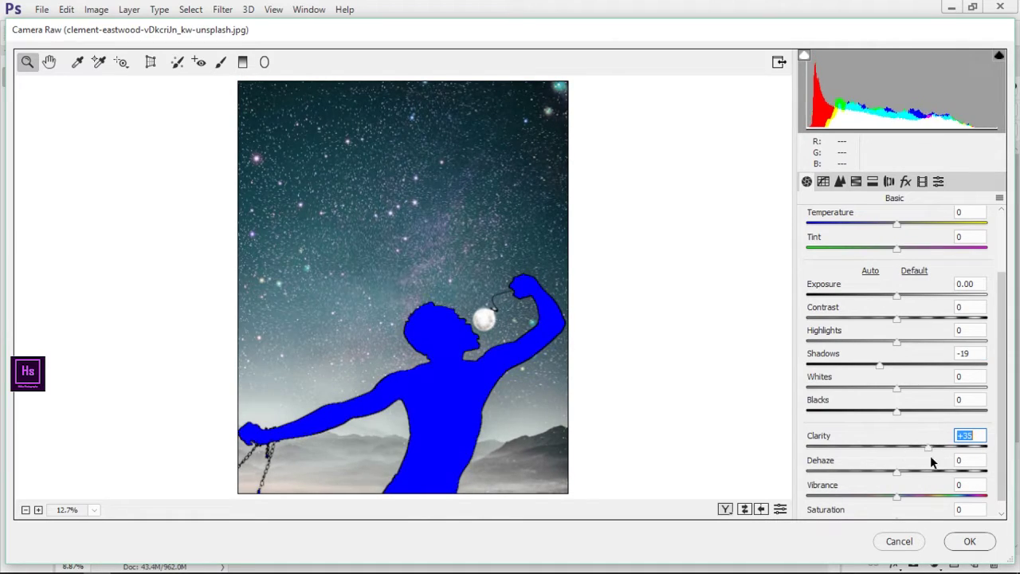
{"action": "key", "text": "ctrl+alt+4"}
{"action": "mouse_move", "coordinate": [902, 373]}
{"action": "left_mouse_down"}
{"action": "mouse_move", "coordinate": [893, 373]}
{"action": "mouse_move", "coordinate": [1017, 417]}
{"action": "left_mouse_up"}
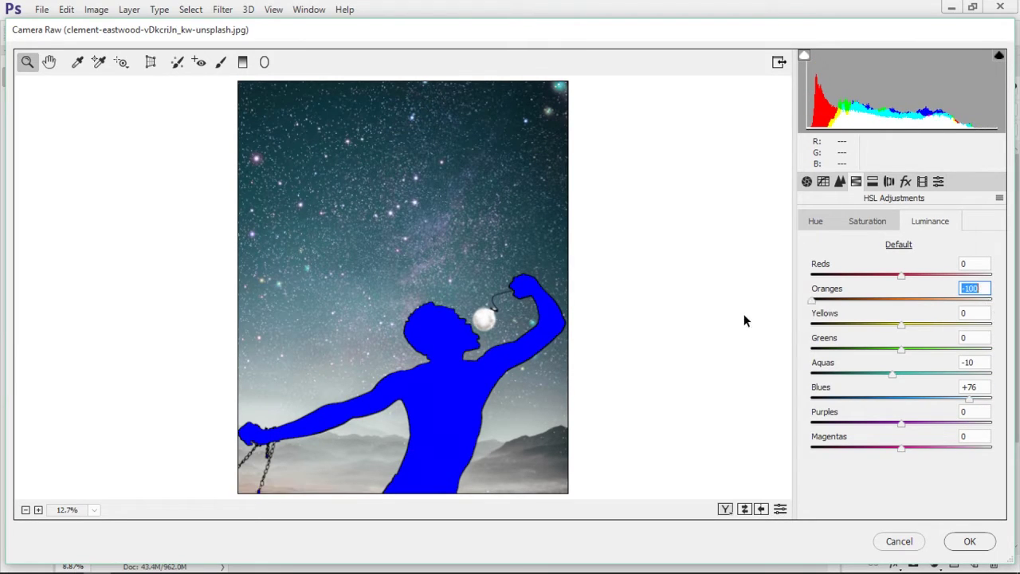
{"action": "left_click", "coordinate": [868, 221]}
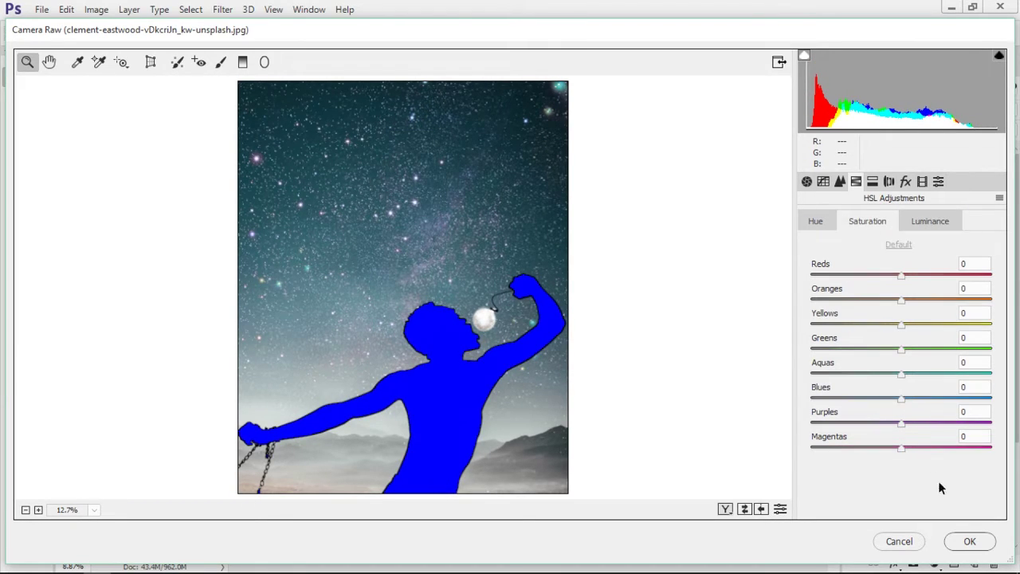
{"action": "left_click", "coordinate": [961, 541]}
{"action": "scroll", "coordinate": [545, 352], "scroll_direction": "up", "scroll_amount": 2}
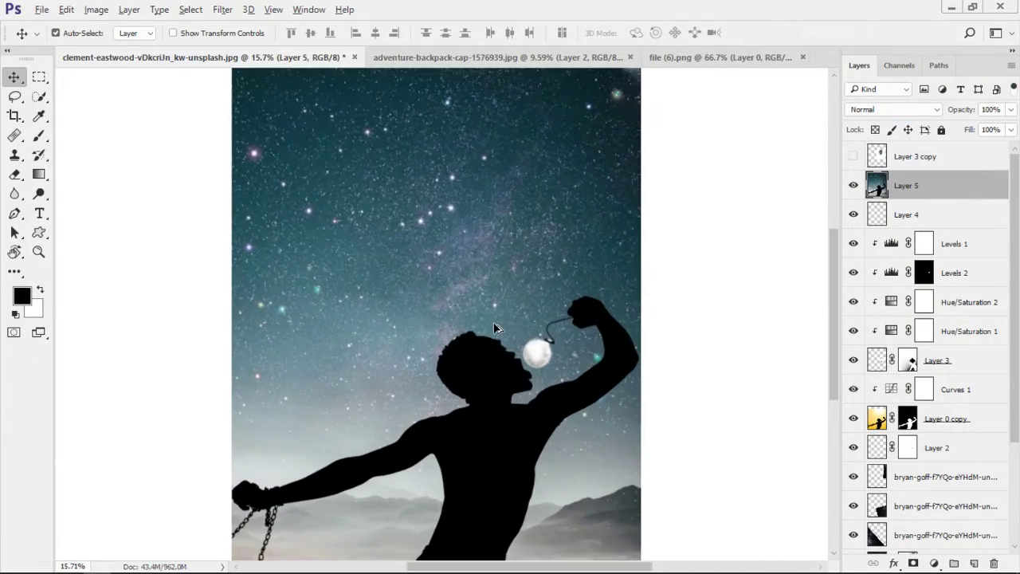
{"action": "scroll", "coordinate": [544, 351], "scroll_direction": "up", "scroll_amount": 2}
{"action": "scroll", "coordinate": [544, 351], "scroll_direction": "up", "scroll_amount": 3}
{"action": "scroll", "coordinate": [540, 344], "scroll_direction": "down", "scroll_amount": 3}
{"action": "scroll", "coordinate": [540, 338], "scroll_direction": "down", "scroll_amount": 2}
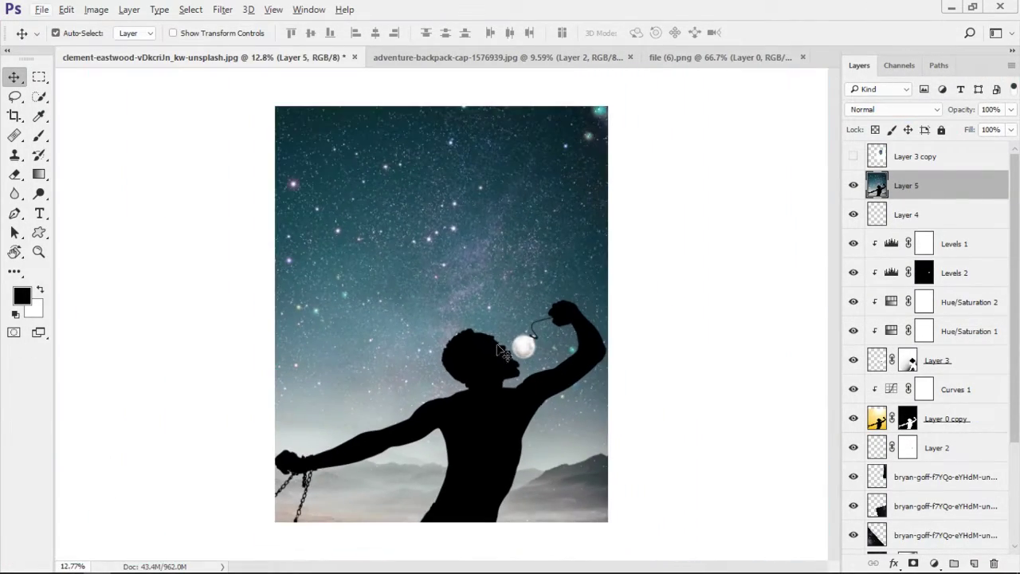